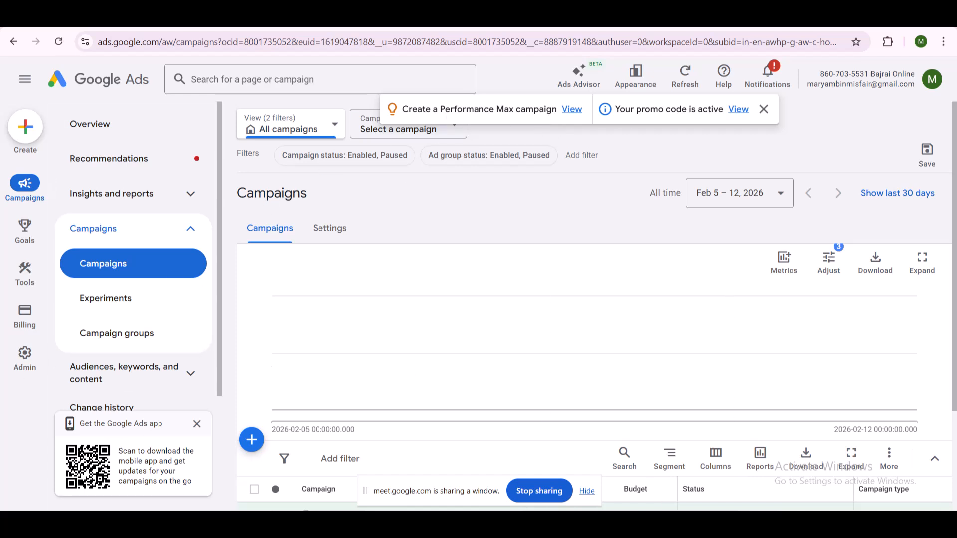
- Dismiss the screen-sharing bar, the mobile app promotion and the Performance Max and promo code notification banner
{"action": "left_click", "coordinate": [588, 492]}
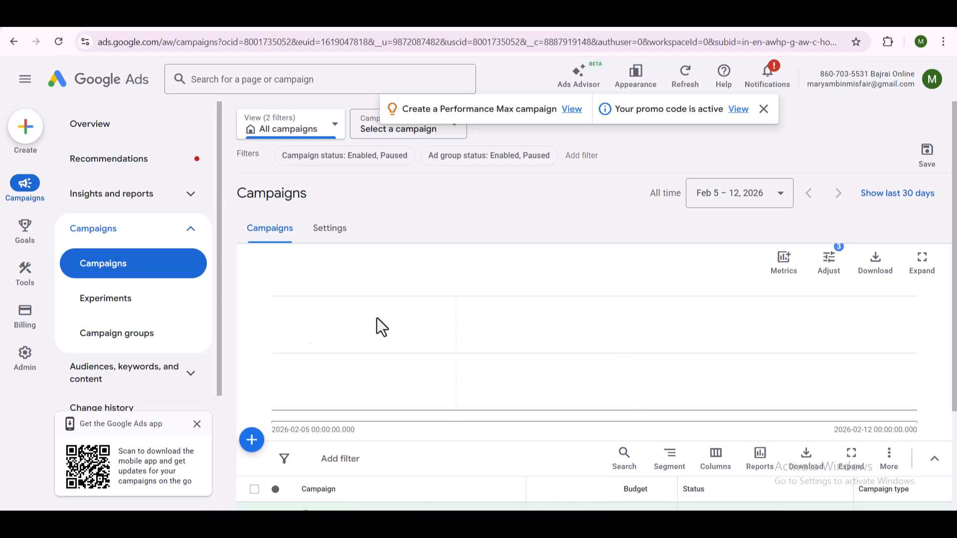
{"action": "left_click", "coordinate": [196, 424]}
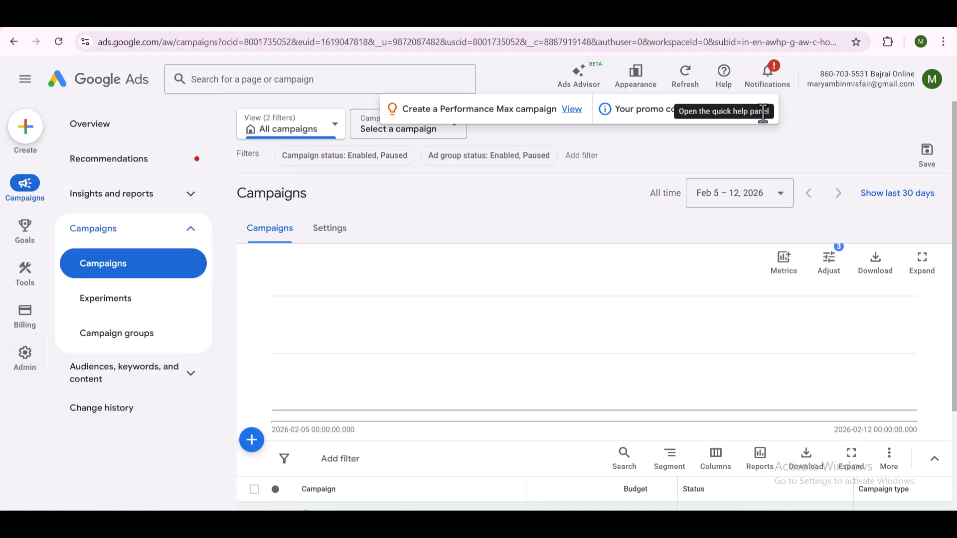
{"action": "left_click", "coordinate": [764, 109]}
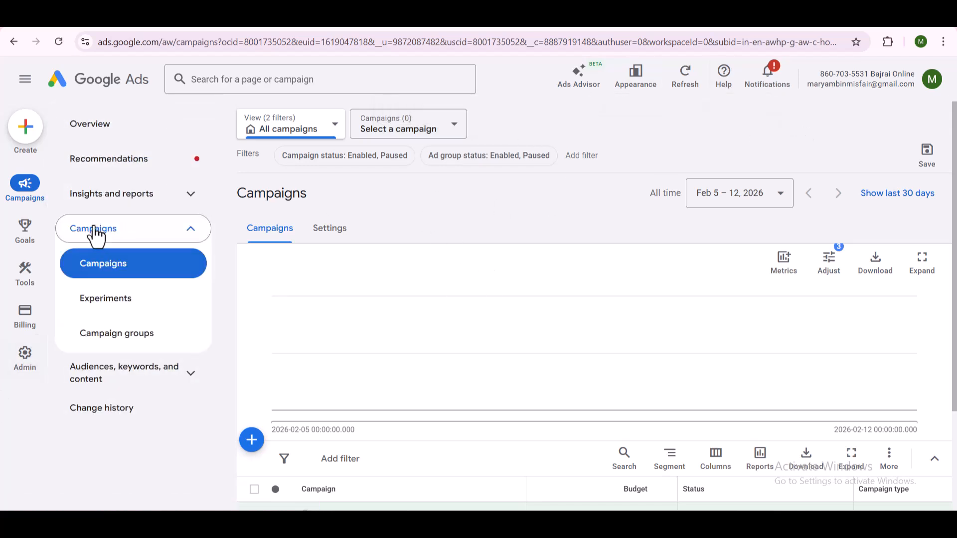
- Open the Advertiser verification page in the billing section
{"action": "mouse_move", "coordinate": [37, 282]}
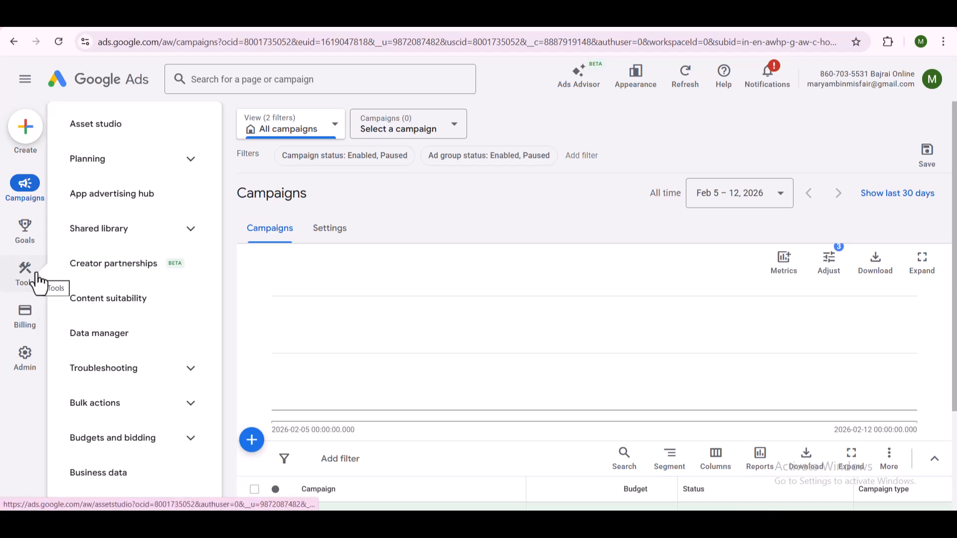
{"action": "mouse_move", "coordinate": [22, 321]}
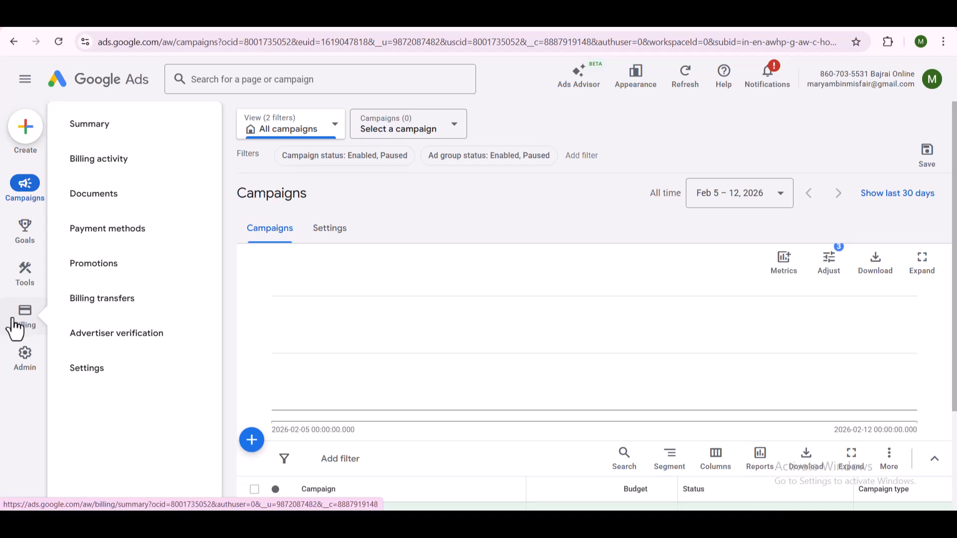
{"action": "left_click", "coordinate": [135, 343]}
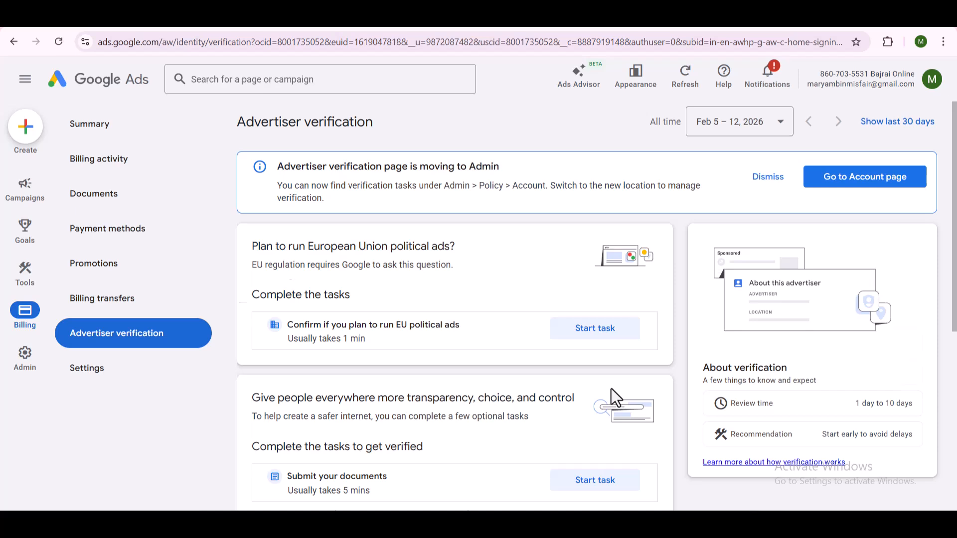
- Complete the EU political ads task by submitting the answer that the account doesn't plan to run such ads
{"action": "scroll", "coordinate": [610, 388], "scroll_direction": "down", "scroll_amount": 1}
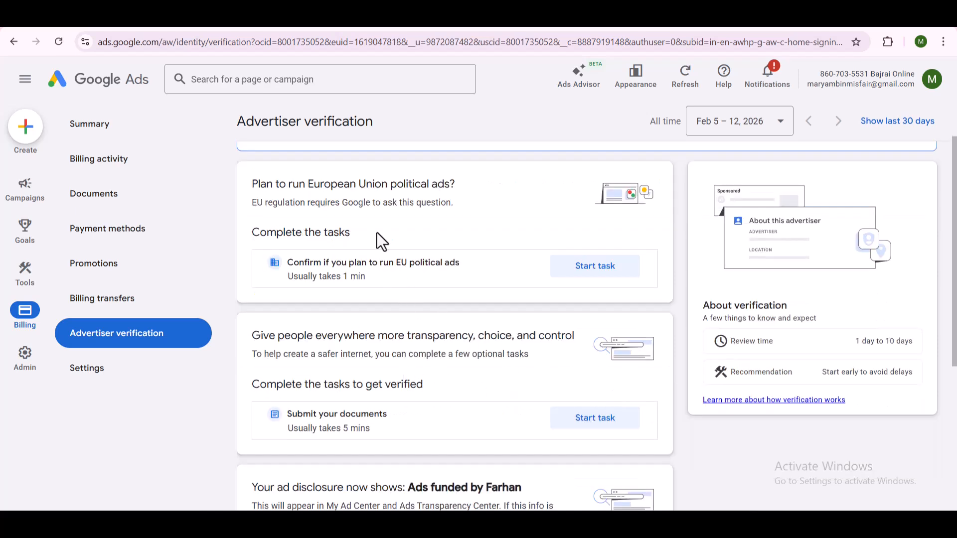
{"action": "double_click", "coordinate": [343, 183]}
{"action": "left_click", "coordinate": [364, 185]}
{"action": "left_click", "coordinate": [590, 272]}
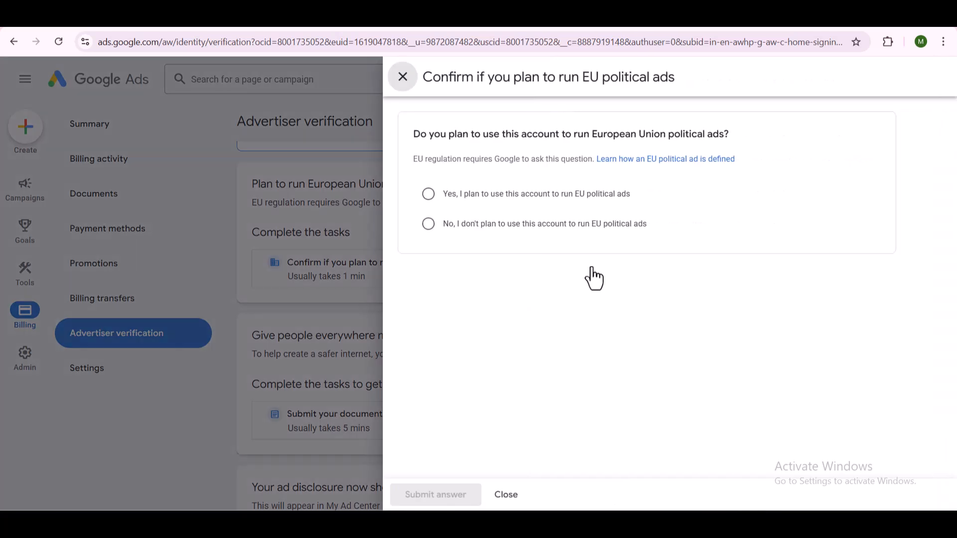
{"action": "left_click", "coordinate": [431, 223]}
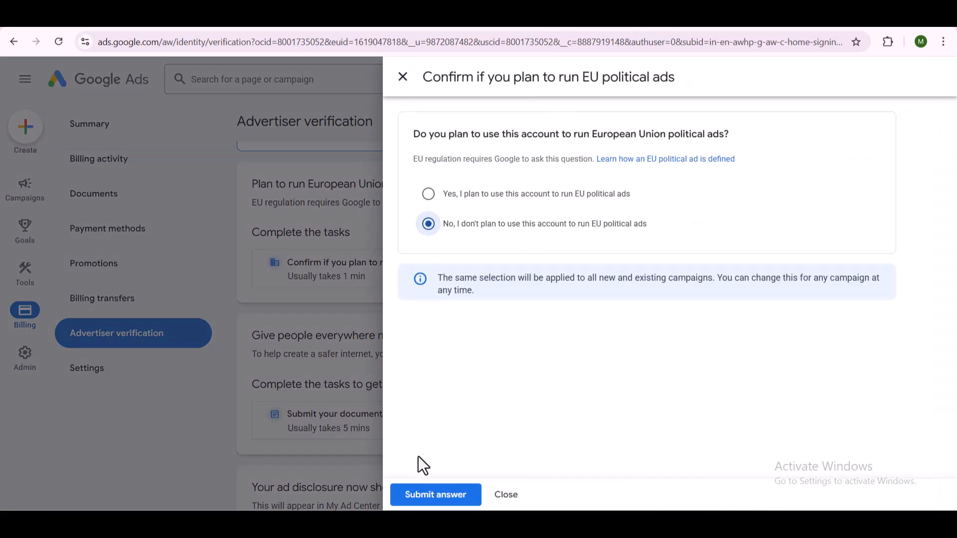
{"action": "left_click", "coordinate": [438, 503]}
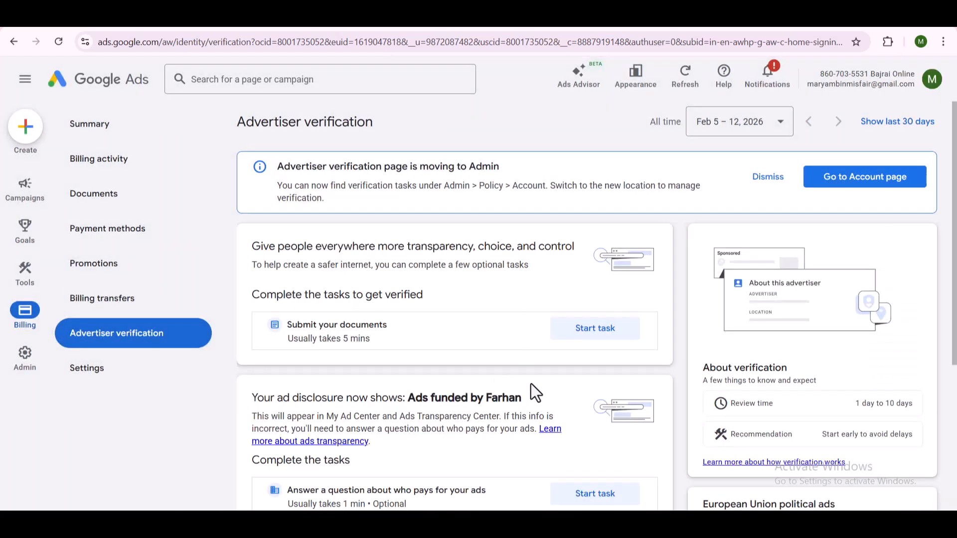
- Examine which identity documents the Submit your documents verification task accepts, without starting the verification
{"action": "scroll", "coordinate": [531, 386], "scroll_direction": "down", "scroll_amount": 4}
{"action": "scroll", "coordinate": [294, 244], "scroll_direction": "up", "scroll_amount": 1}
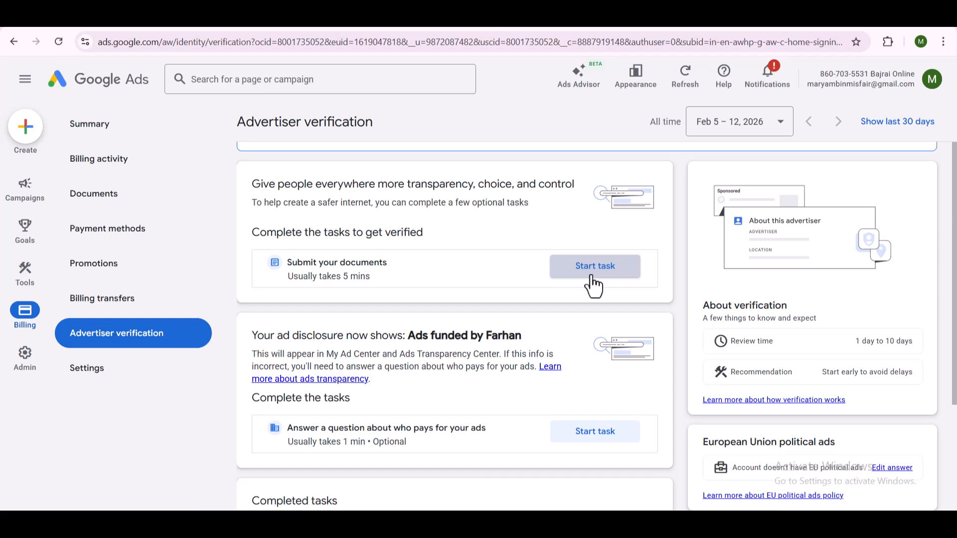
{"action": "left_click", "coordinate": [626, 267]}
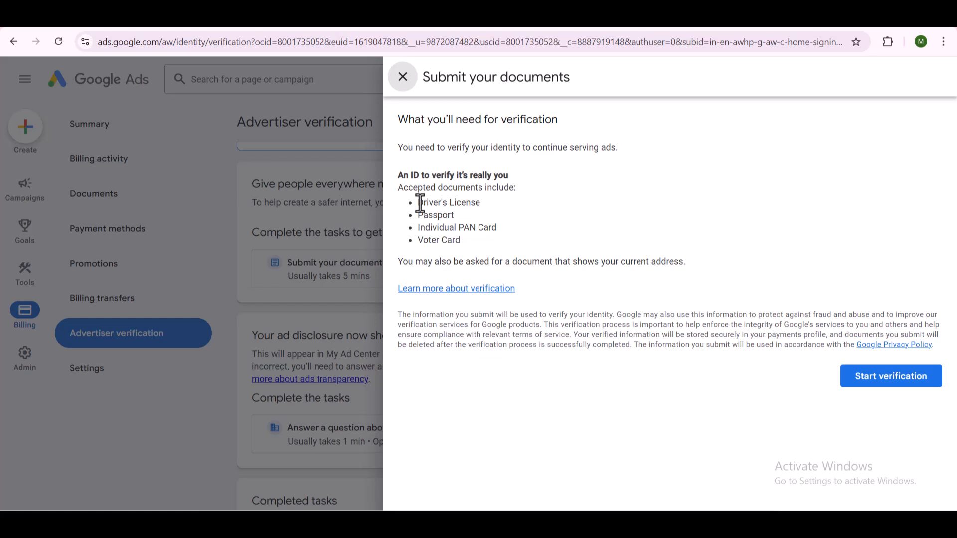
{"action": "left_click_drag", "start_coordinate": [418, 203], "coordinate": [488, 202]}
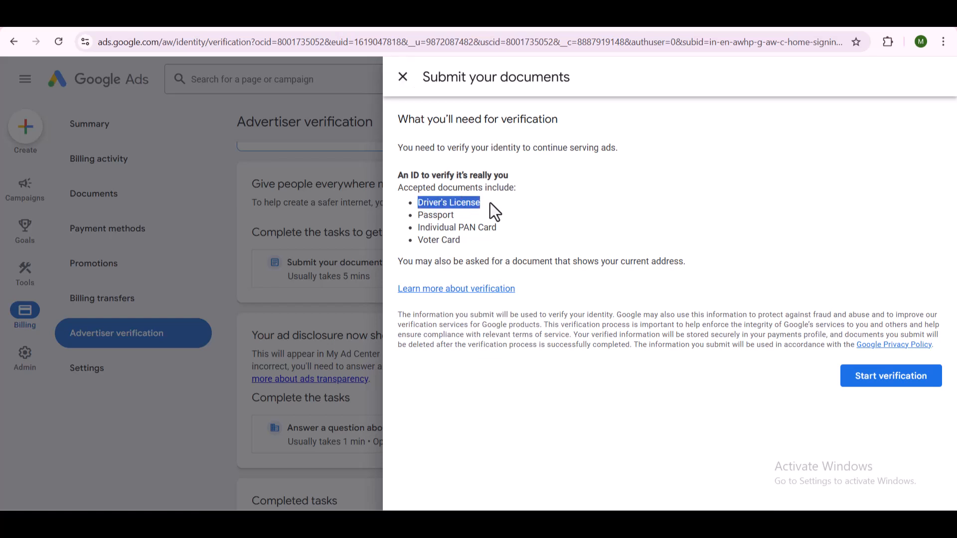
{"action": "triple_click", "coordinate": [456, 227]}
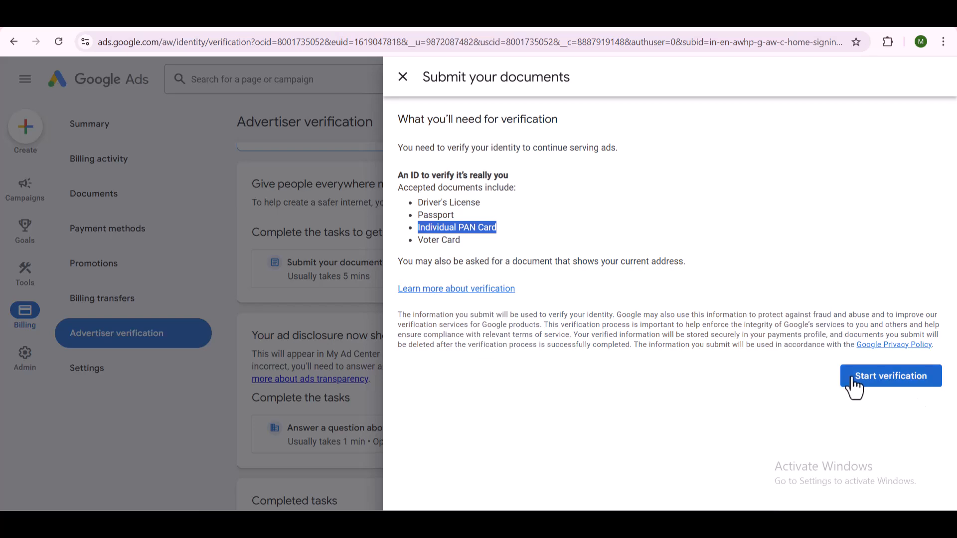
{"action": "left_click", "coordinate": [402, 78]}
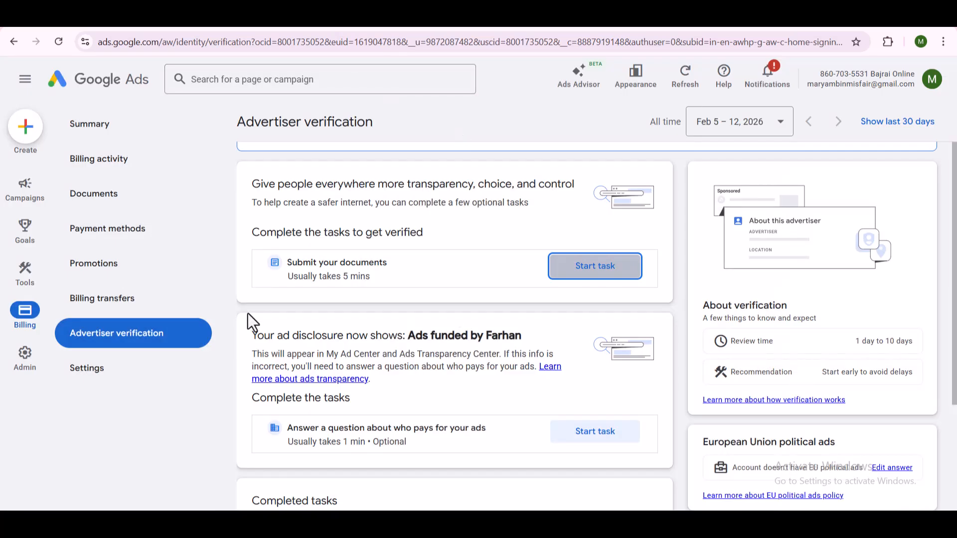
{"action": "scroll", "coordinate": [444, 257], "scroll_direction": "down", "scroll_amount": 1}
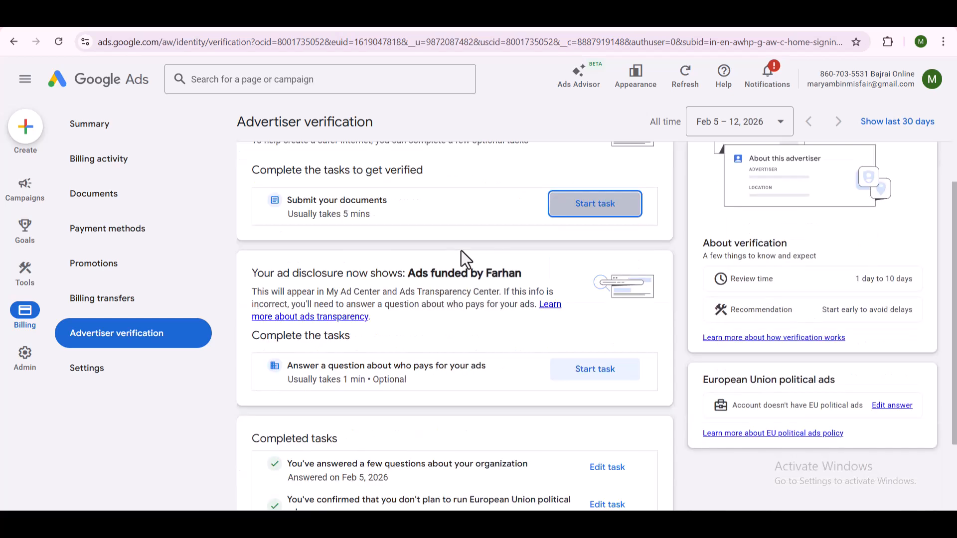
{"action": "left_click", "coordinate": [619, 212]}
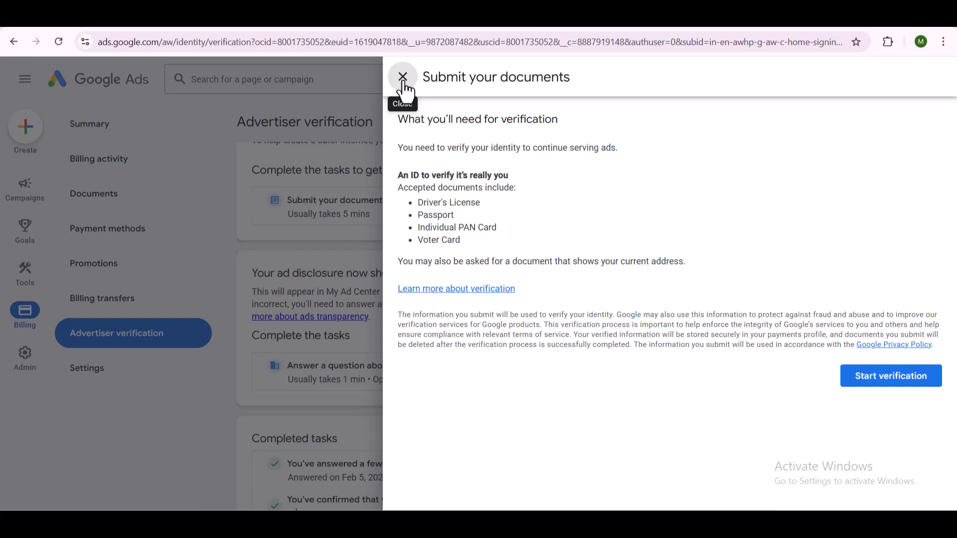
{"action": "left_click", "coordinate": [402, 80]}
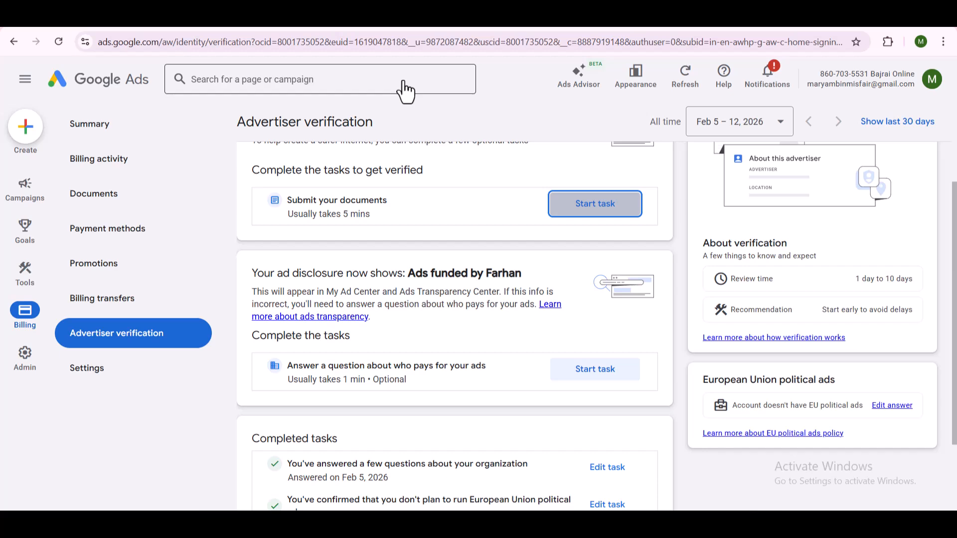
- Dismiss the notice about the advertiser verification page moving to Admin
{"action": "scroll", "coordinate": [555, 280], "scroll_direction": "down", "scroll_amount": 3}
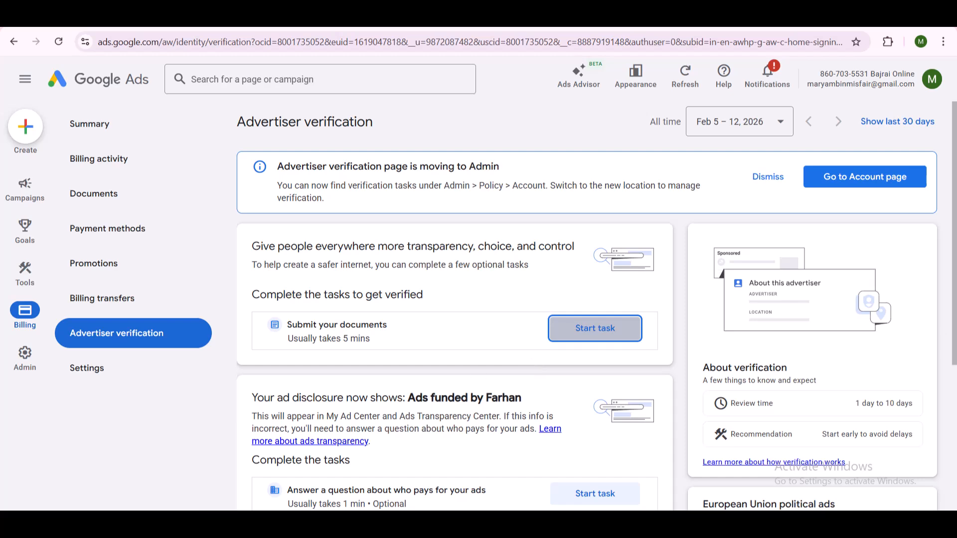
{"action": "left_click", "coordinate": [762, 182]}
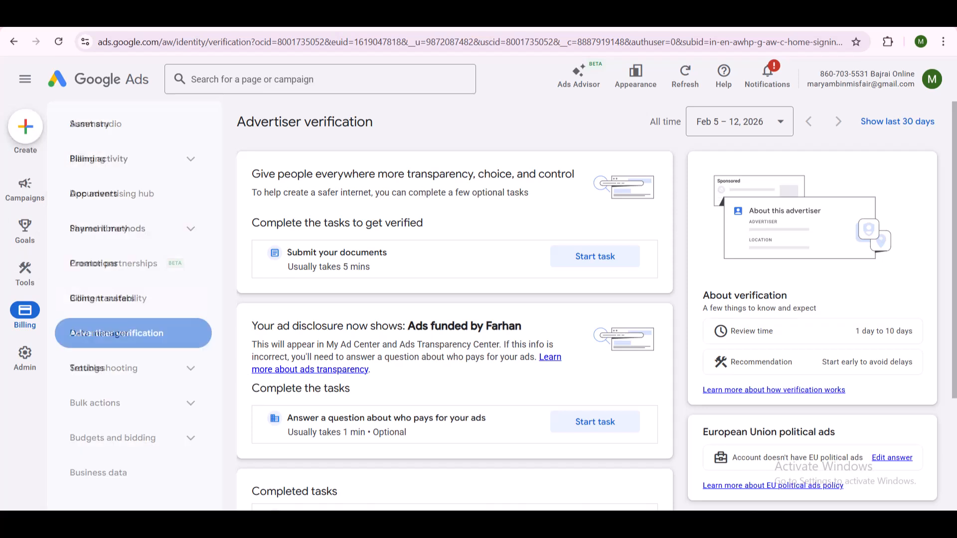
- Check which payment types can be added on the billing Payment methods page, without adding one
{"action": "left_click", "coordinate": [103, 235]}
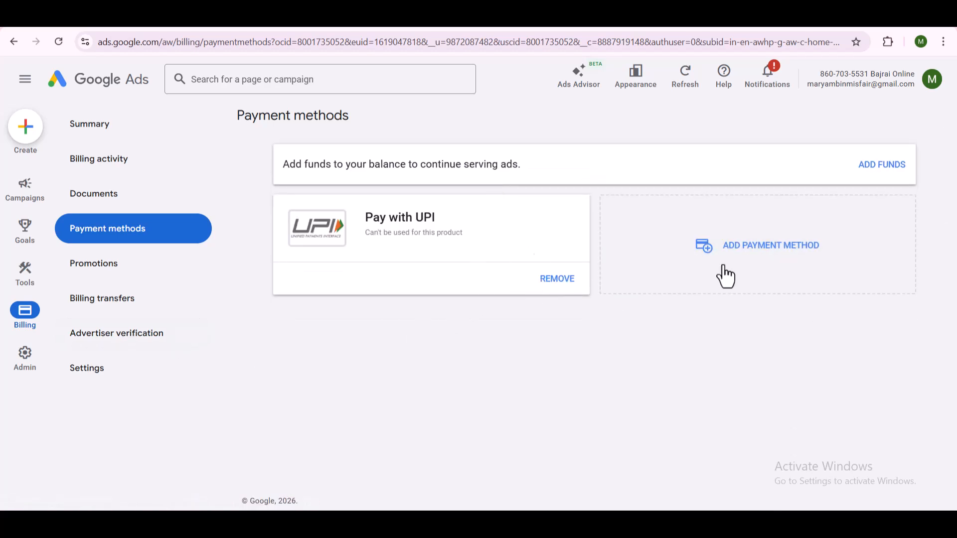
{"action": "left_click", "coordinate": [700, 274]}
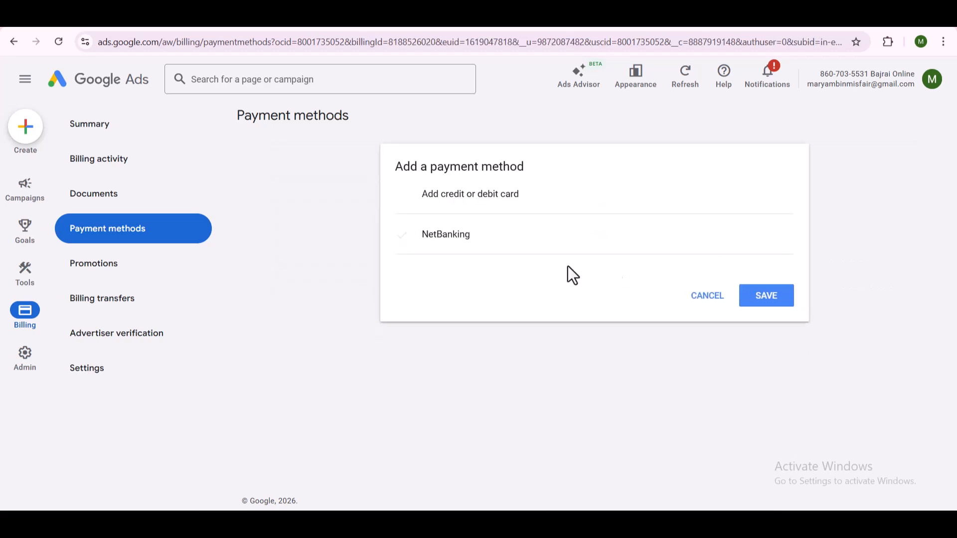
{"action": "left_click", "coordinate": [705, 297]}
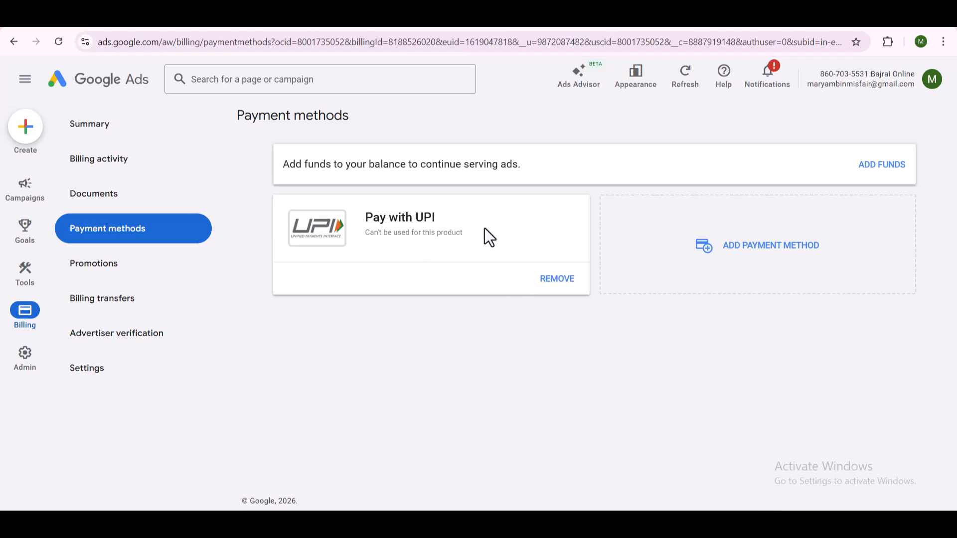
- Remove the UPI payment method from the account and confirm the removal
{"action": "left_click", "coordinate": [572, 278]}
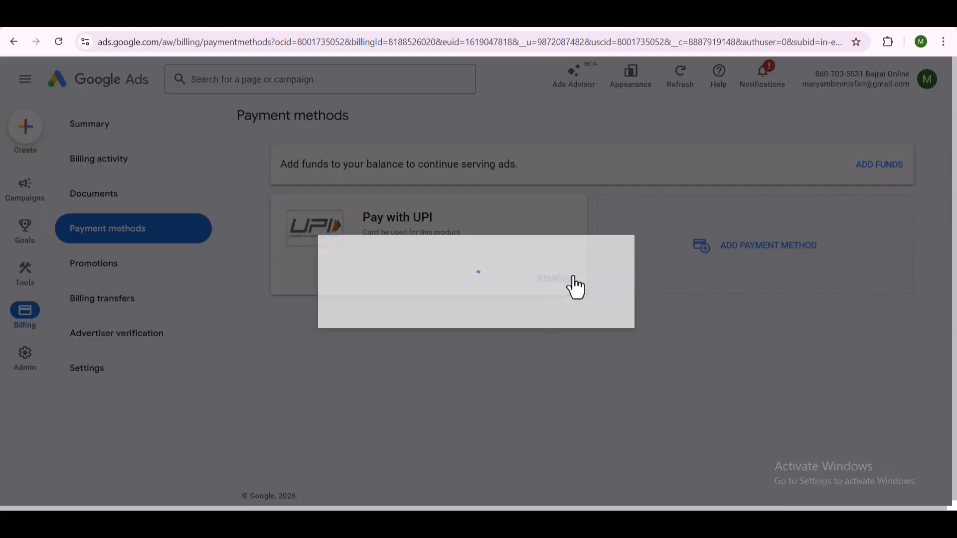
{"action": "left_click", "coordinate": [603, 363]}
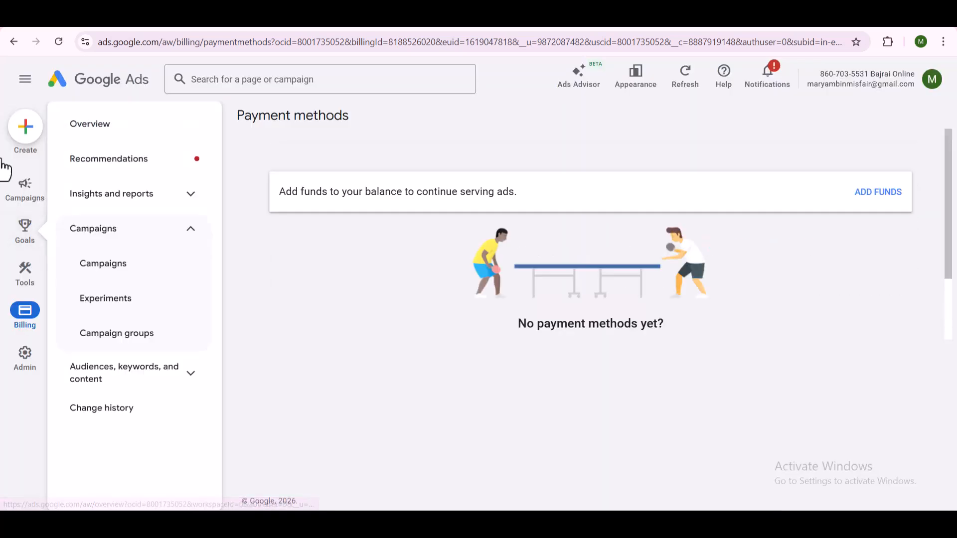
- Open the billing Summary page to review available funds and payments
{"action": "mouse_move", "coordinate": [12, 376]}
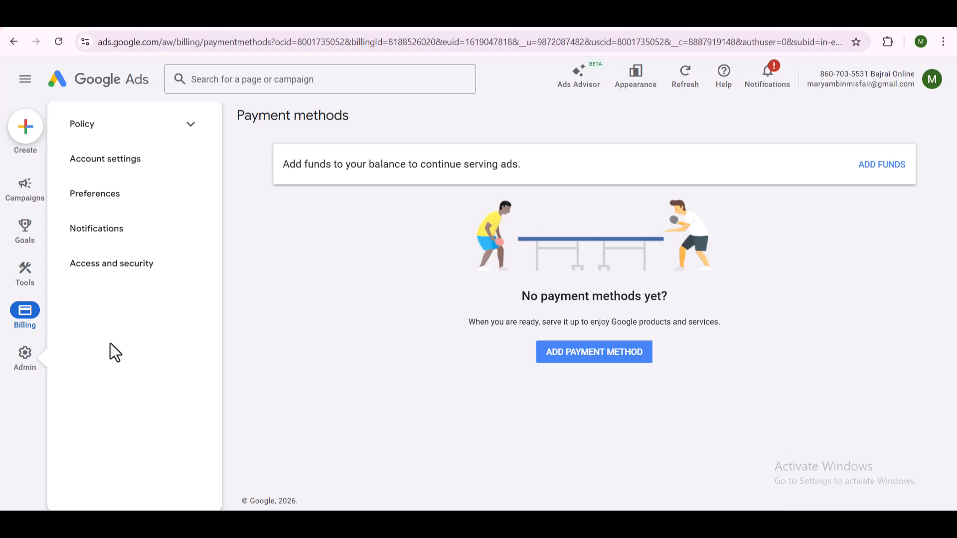
{"action": "mouse_move", "coordinate": [27, 333]}
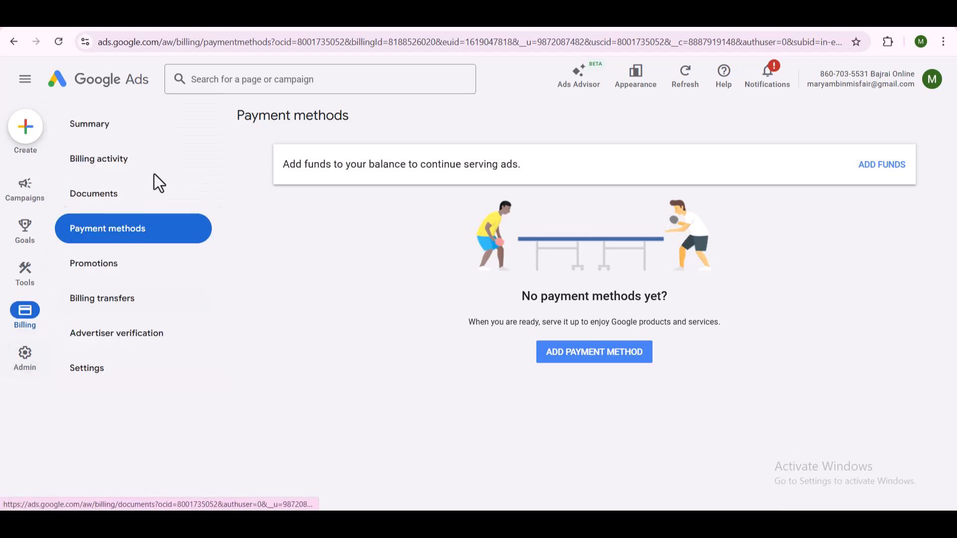
{"action": "left_click", "coordinate": [97, 122]}
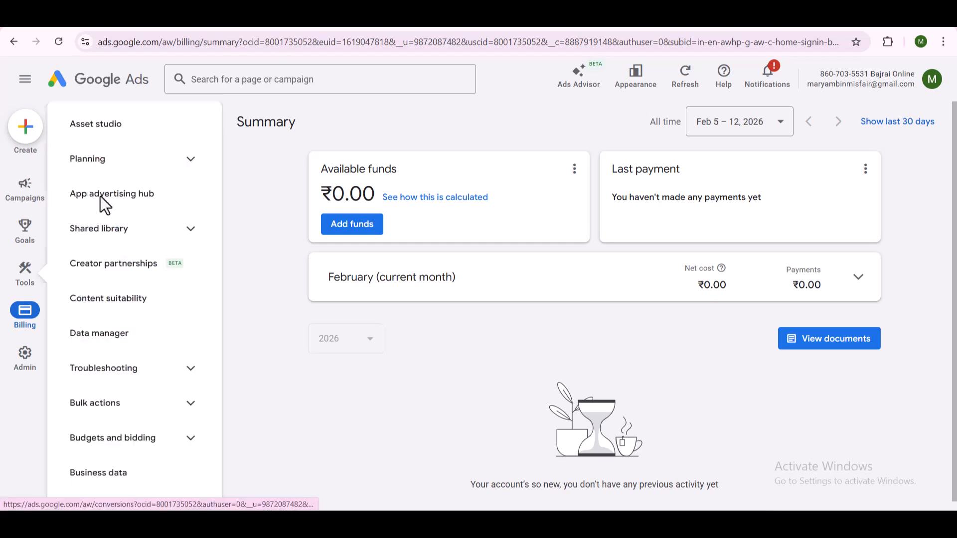
{"action": "mouse_move", "coordinate": [15, 296]}
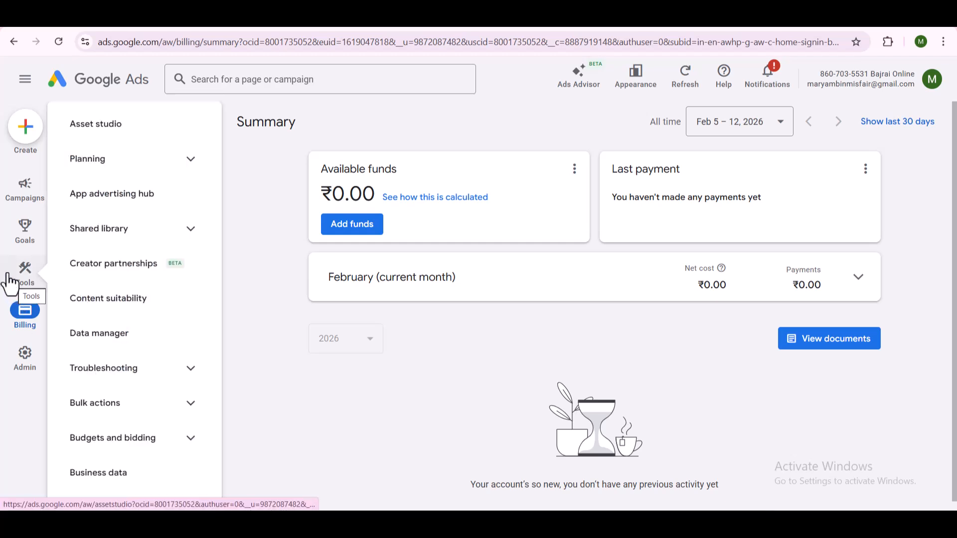
{"action": "mouse_move", "coordinate": [13, 240]}
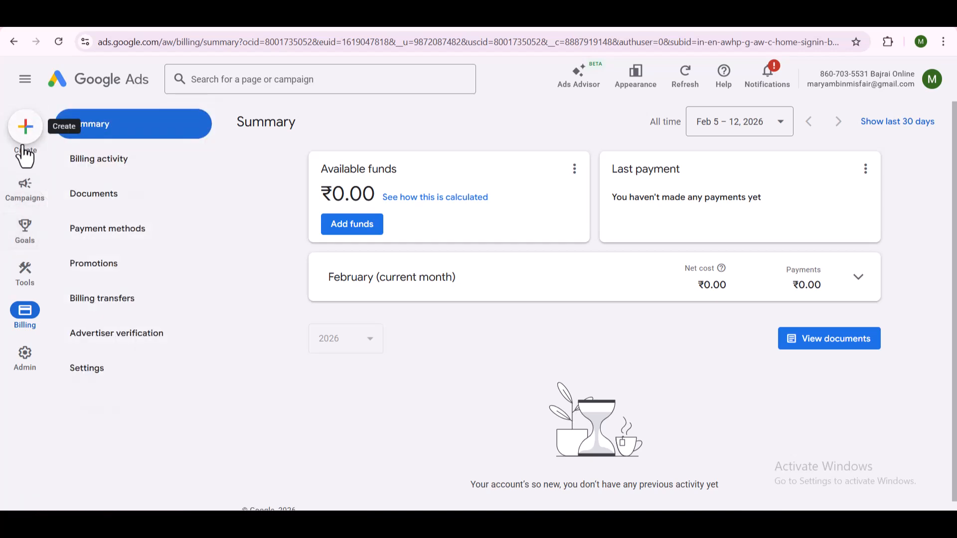
{"action": "left_click", "coordinate": [23, 146]}
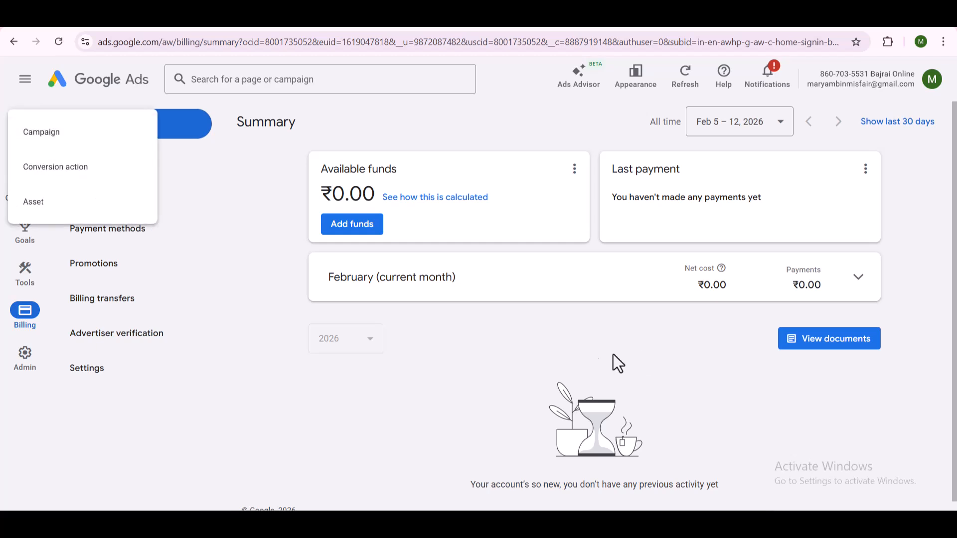
{"action": "left_click", "coordinate": [240, 178]}
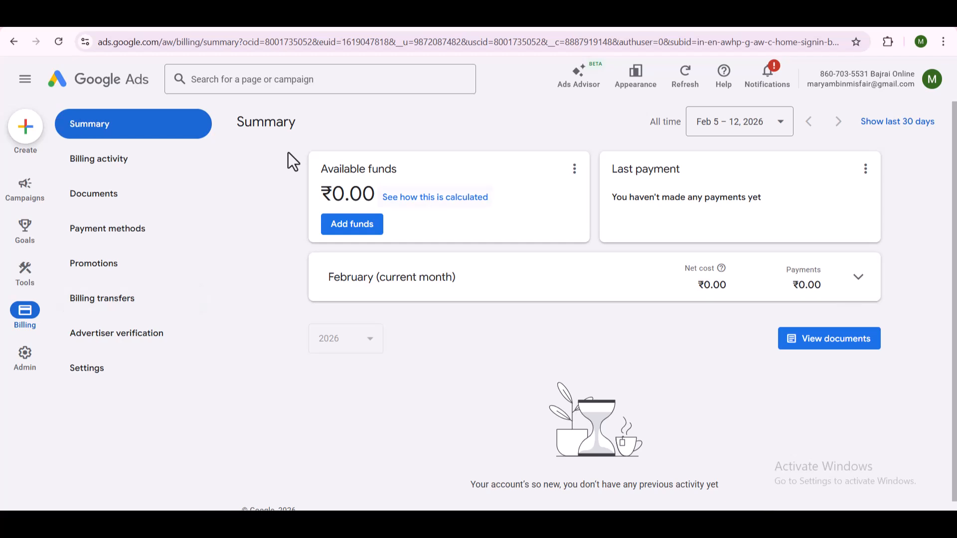
- Revisit the Advertiser verification page and start creating a new campaign
{"action": "left_click", "coordinate": [156, 339]}
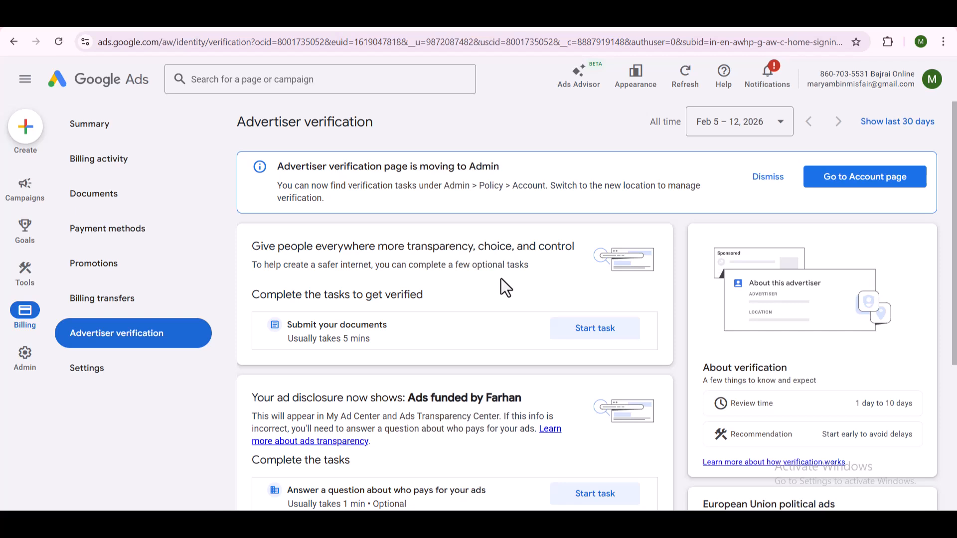
{"action": "left_click", "coordinate": [26, 127]}
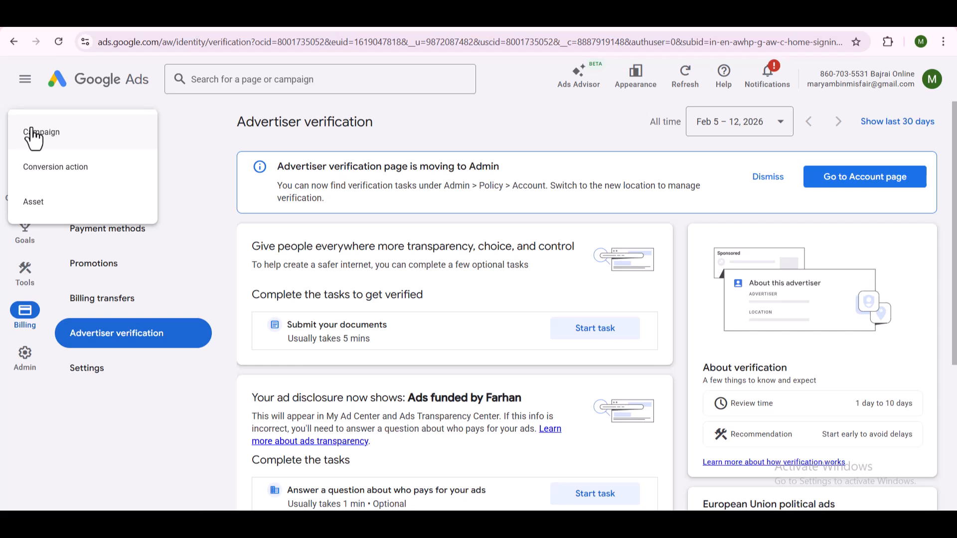
{"action": "left_click", "coordinate": [34, 134]}
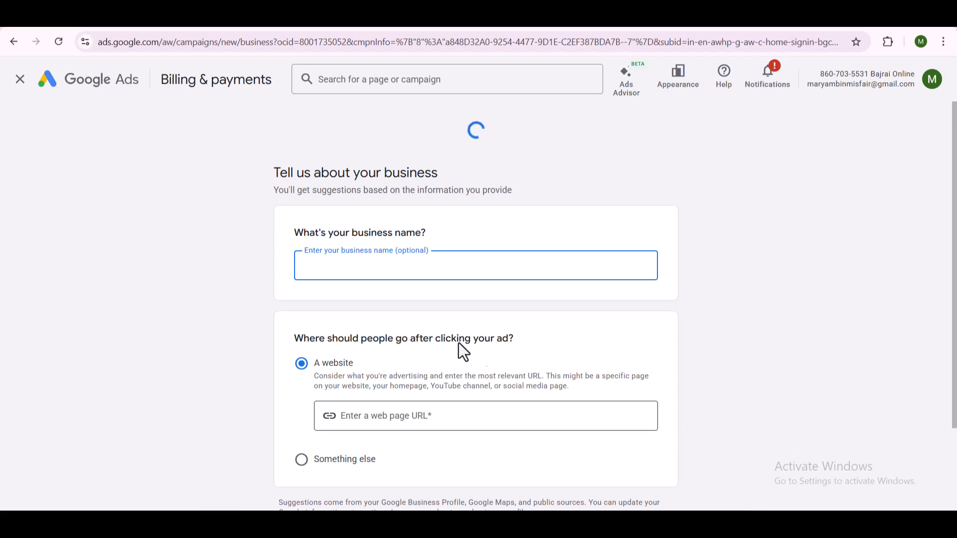
{"action": "scroll", "coordinate": [448, 398], "scroll_direction": "down", "scroll_amount": 3}
{"action": "scroll", "coordinate": [449, 397], "scroll_direction": "up", "scroll_amount": 3}
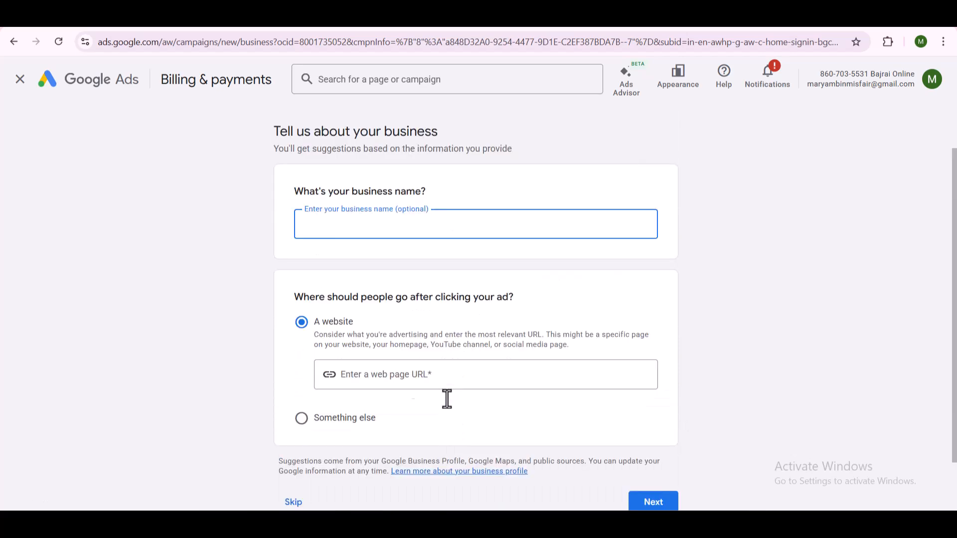
{"action": "left_click", "coordinate": [22, 80]}
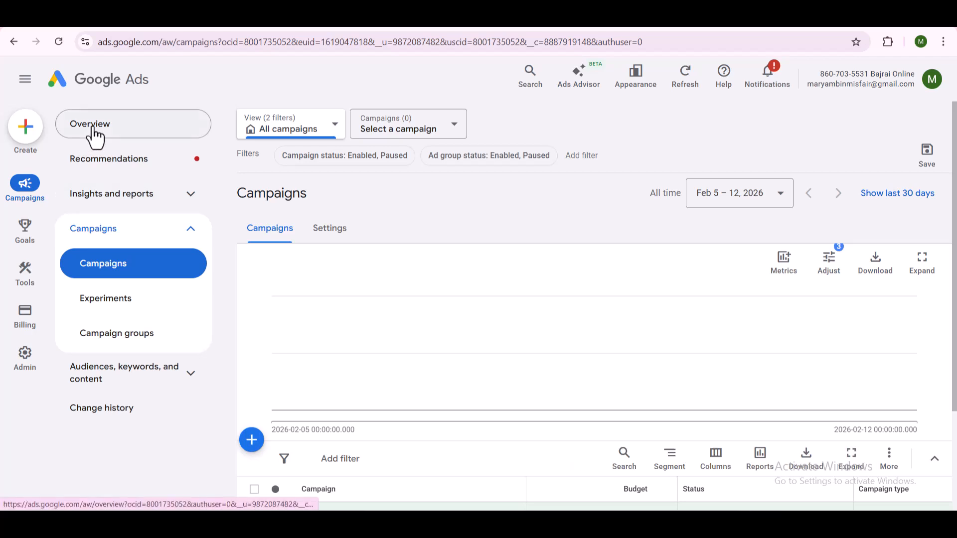
- Start a new campaign from the account Overview and skip the business information page
{"action": "left_click", "coordinate": [93, 134]}
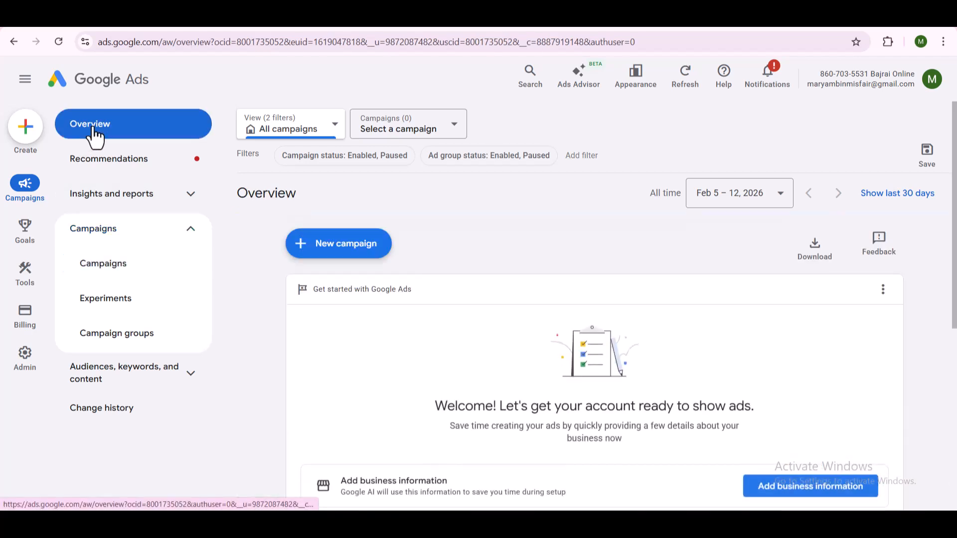
{"action": "left_click", "coordinate": [17, 130]}
{"action": "left_click", "coordinate": [57, 133]}
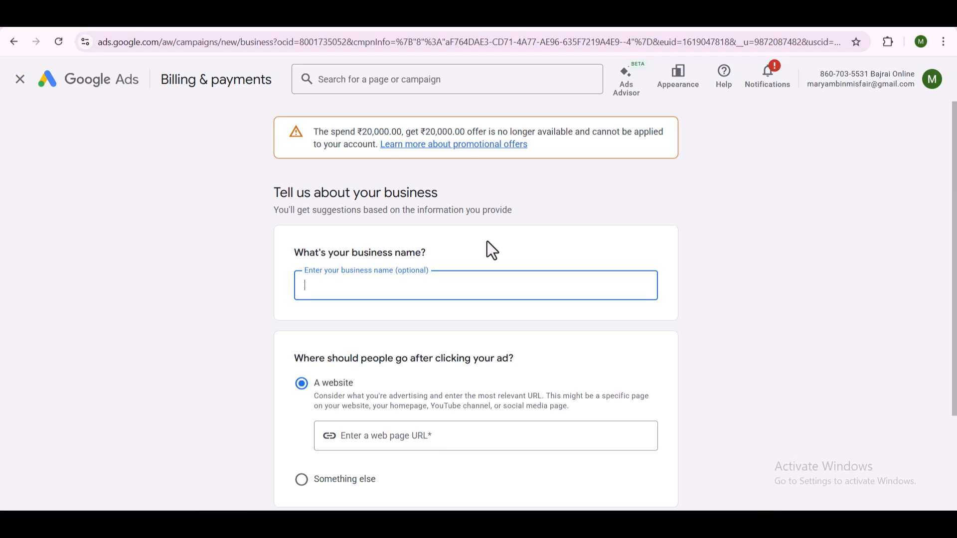
{"action": "scroll", "coordinate": [495, 402], "scroll_direction": "down", "scroll_amount": 3}
{"action": "left_click", "coordinate": [298, 443]}
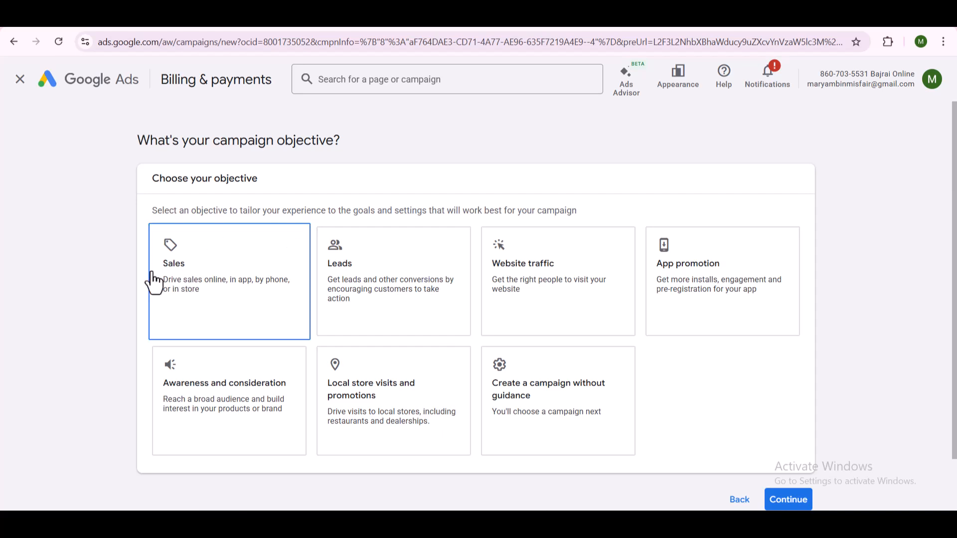
- Examine the available campaign objectives, including Leads, Website traffic, App promotion, Awareness and consideration, and Local store visits and promotions
{"action": "left_click", "coordinate": [328, 284]}
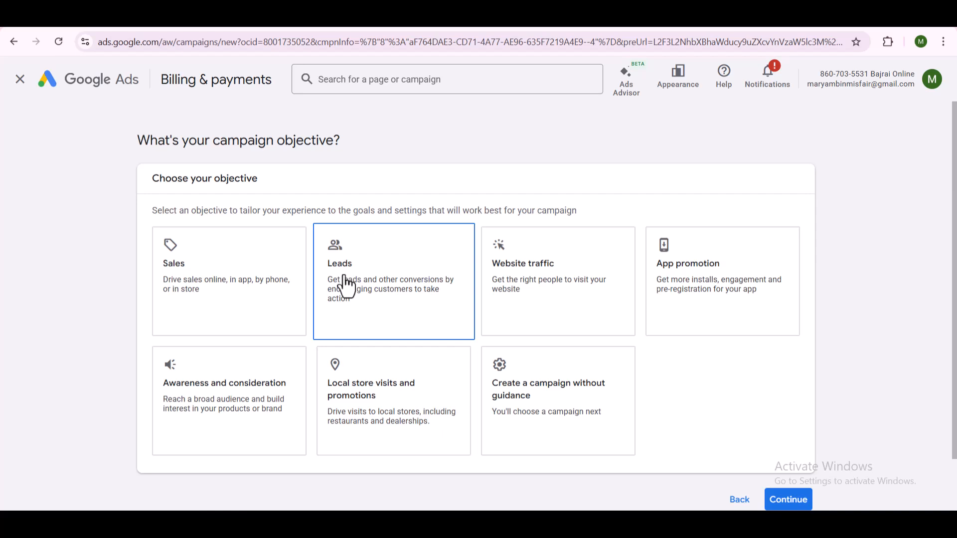
{"action": "left_click", "coordinate": [540, 284]}
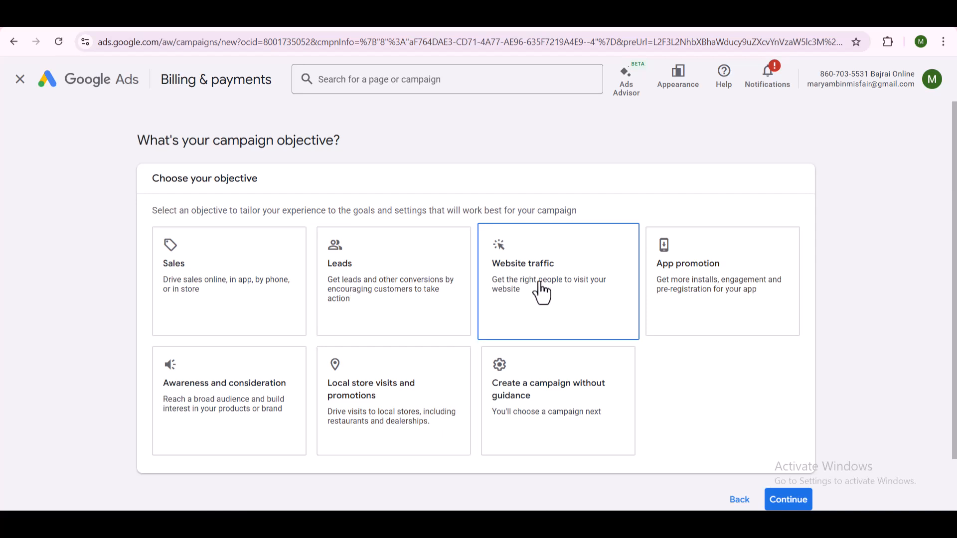
{"action": "left_click", "coordinate": [753, 279]}
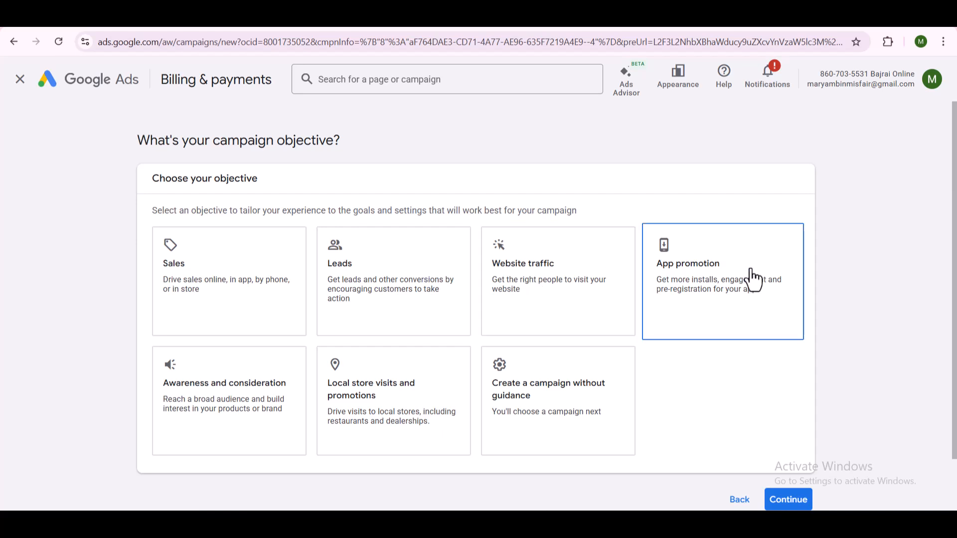
{"action": "left_click", "coordinate": [175, 393]}
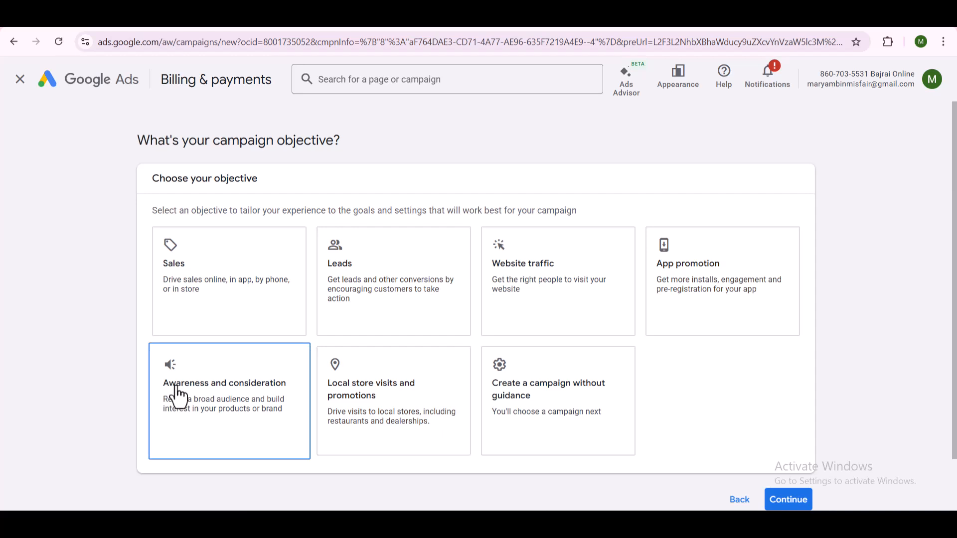
{"action": "left_click", "coordinate": [342, 411]}
{"action": "left_click", "coordinate": [385, 413]}
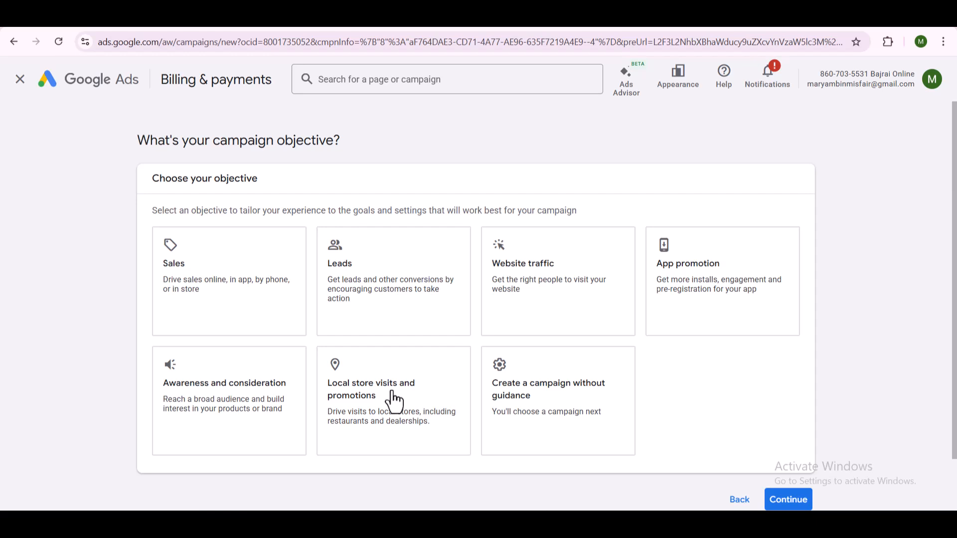
- Choose to create the campaign without guidance and select Search as the campaign type
{"action": "left_click", "coordinate": [548, 396]}
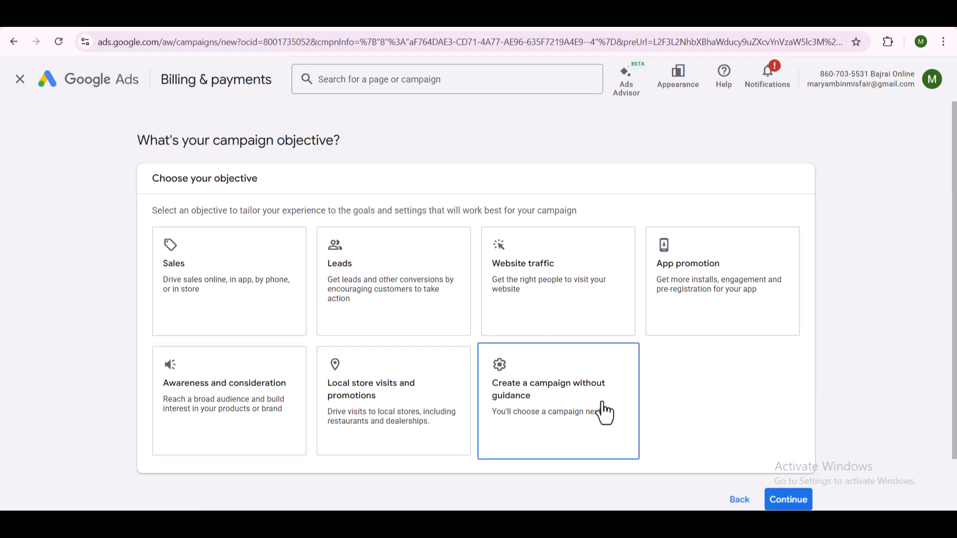
{"action": "left_click", "coordinate": [574, 407]}
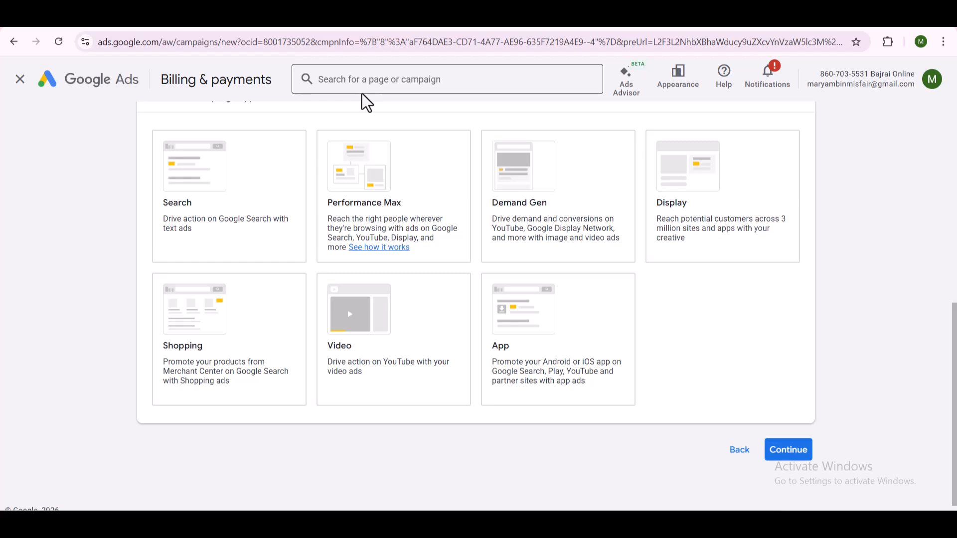
{"action": "left_click", "coordinate": [214, 156]}
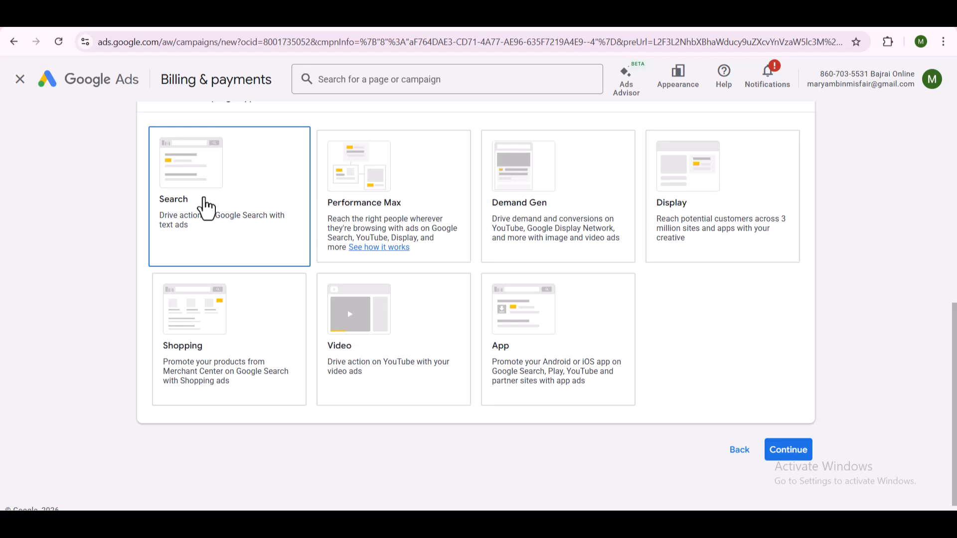
{"action": "left_click", "coordinate": [419, 244]}
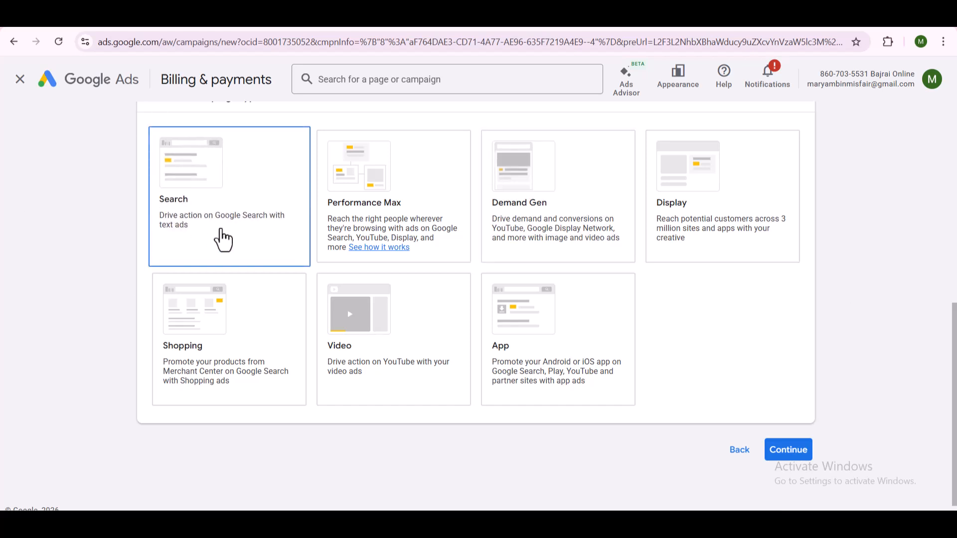
{"action": "left_click", "coordinate": [228, 241]}
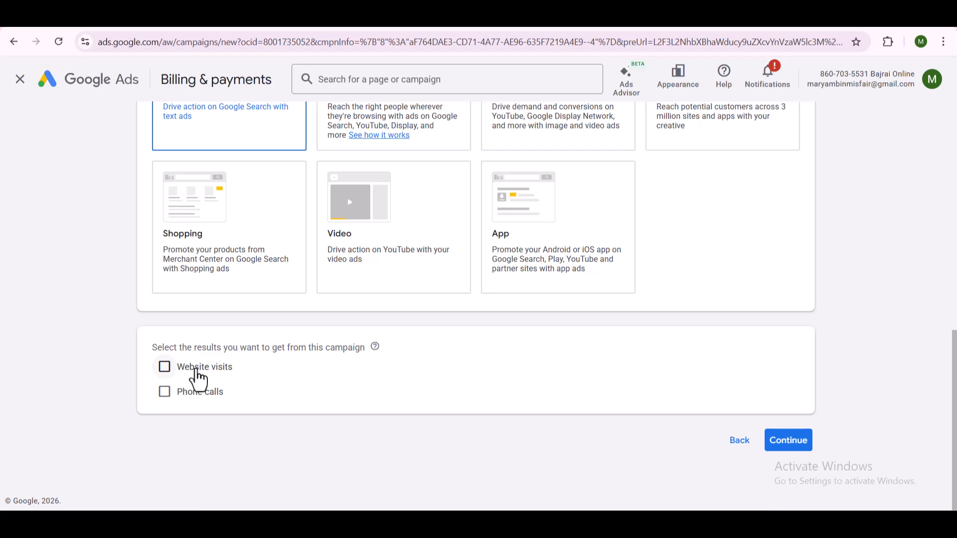
- Set Phone calls as the desired campaign result, with India as the country and the business phone number entered, and continue
{"action": "left_click", "coordinate": [198, 393]}
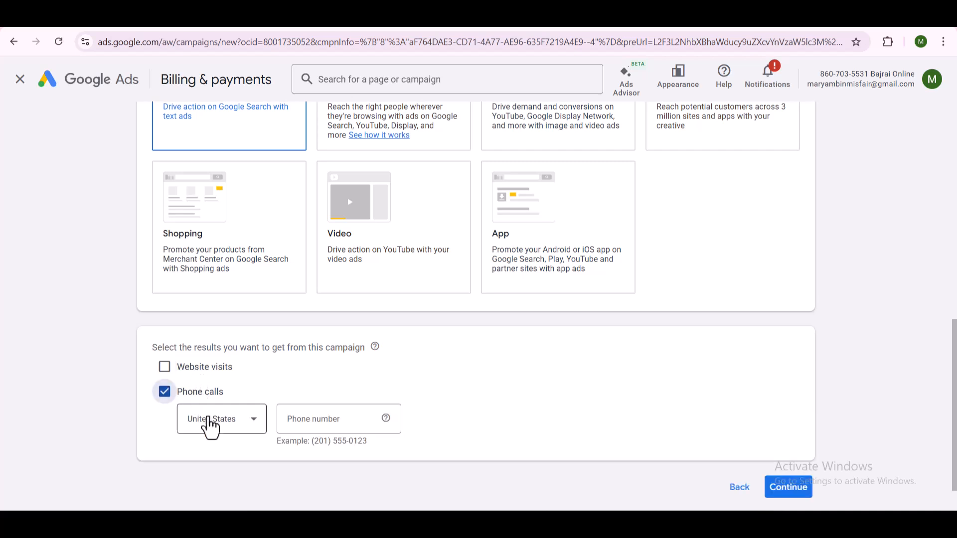
{"action": "left_click", "coordinate": [210, 423]}
{"action": "scroll", "coordinate": [321, 272], "scroll_direction": "down", "scroll_amount": 3}
{"action": "scroll", "coordinate": [321, 273], "scroll_direction": "up", "scroll_amount": 20}
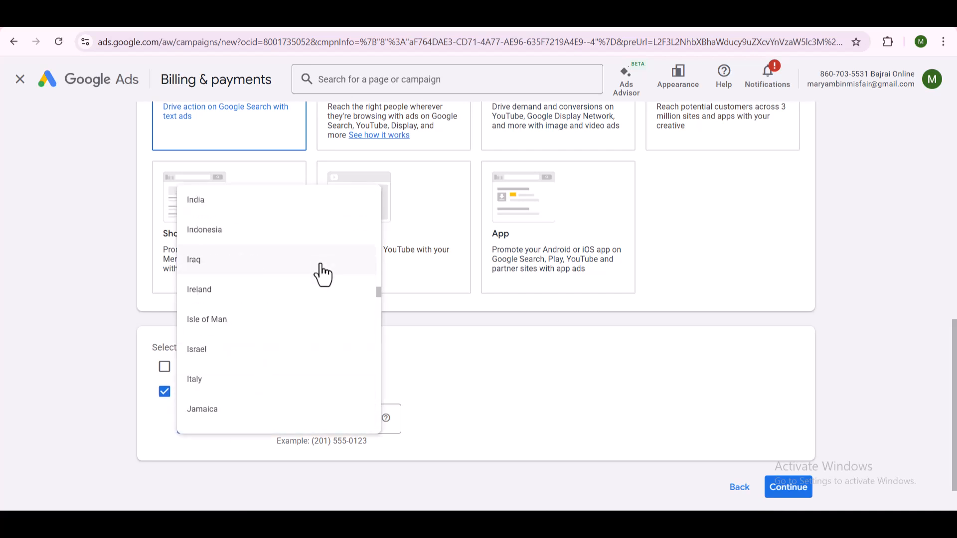
{"action": "left_click", "coordinate": [212, 208]}
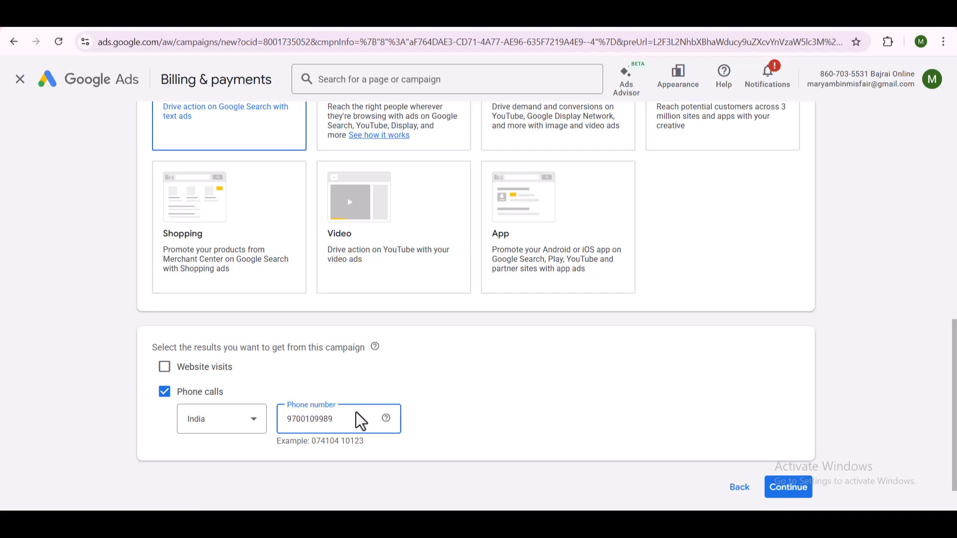
{"action": "left_click", "coordinate": [798, 494]}
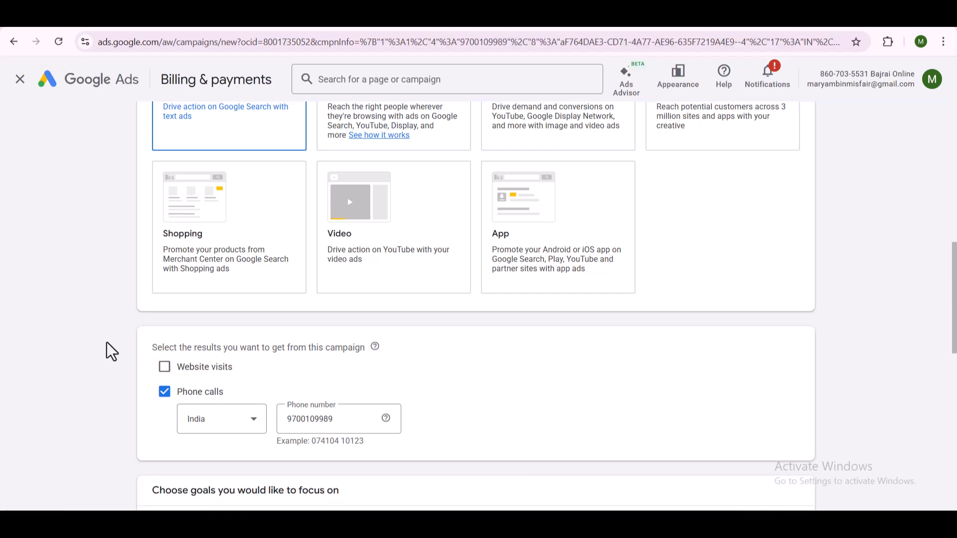
- Expand the full list of goals to focus on and select Contact under Leads
{"action": "scroll", "coordinate": [549, 416], "scroll_direction": "down", "scroll_amount": 3}
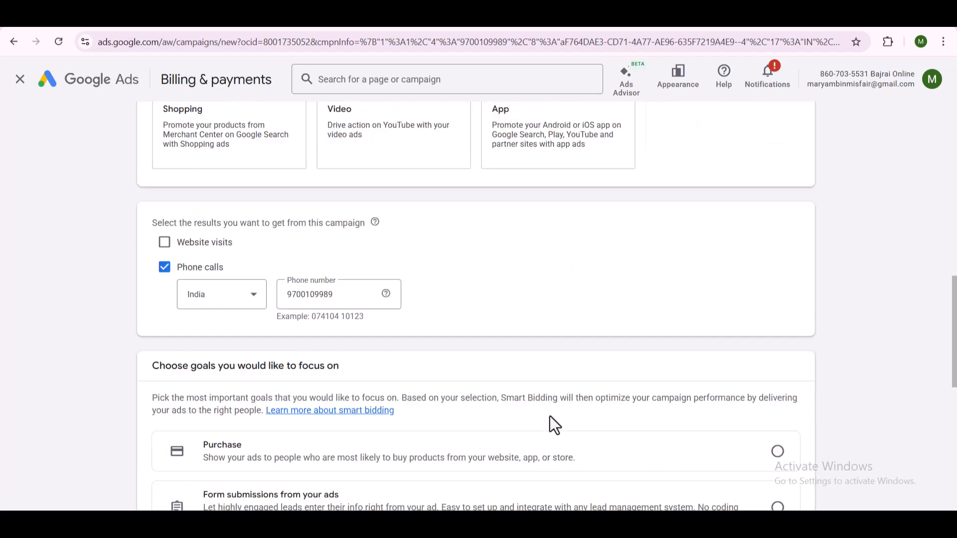
{"action": "scroll", "coordinate": [549, 415], "scroll_direction": "down", "scroll_amount": 3}
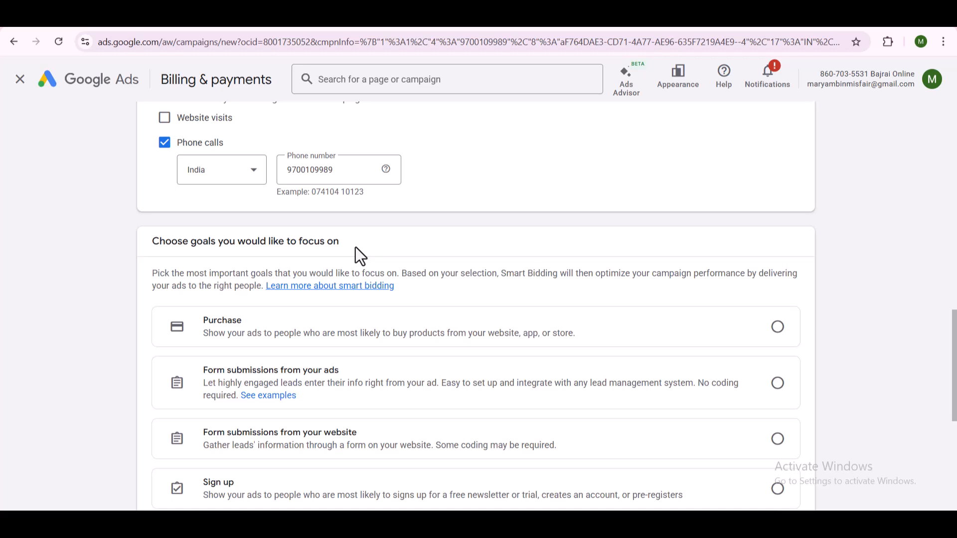
{"action": "scroll", "coordinate": [355, 248], "scroll_direction": "down", "scroll_amount": 5}
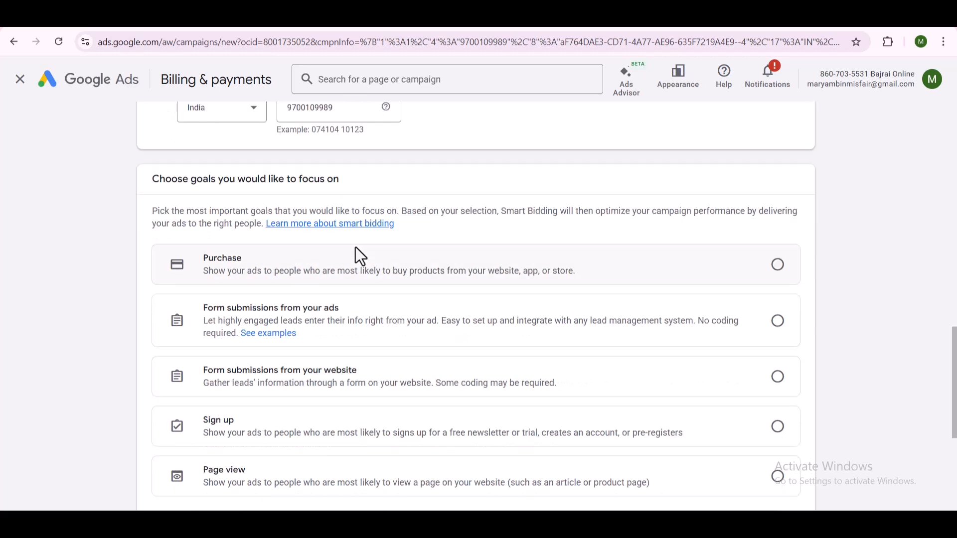
{"action": "scroll", "coordinate": [355, 247], "scroll_direction": "down", "scroll_amount": 1}
{"action": "scroll", "coordinate": [355, 246], "scroll_direction": "up", "scroll_amount": 6}
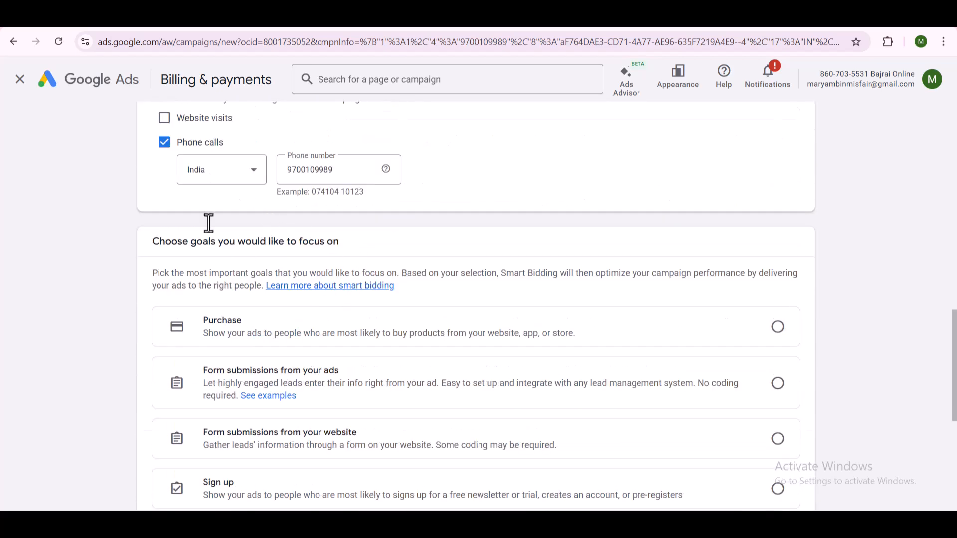
{"action": "scroll", "coordinate": [241, 262], "scroll_direction": "down", "scroll_amount": 3}
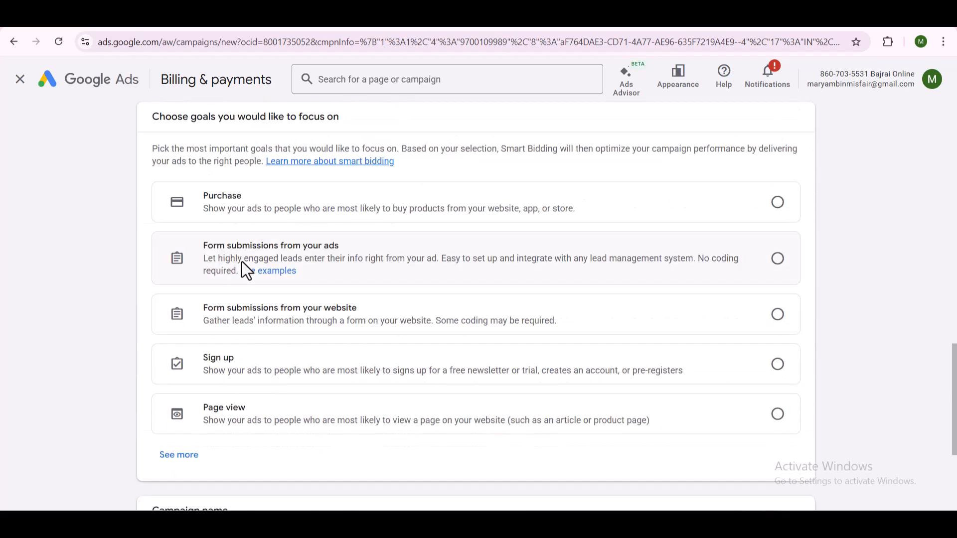
{"action": "left_click", "coordinate": [184, 456]}
{"action": "scroll", "coordinate": [330, 371], "scroll_direction": "down", "scroll_amount": 2}
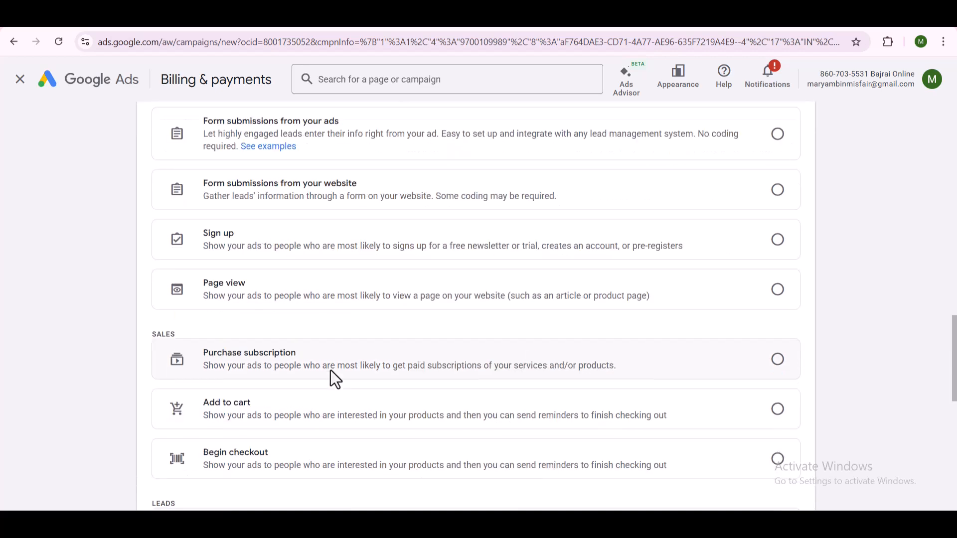
{"action": "scroll", "coordinate": [330, 371], "scroll_direction": "down", "scroll_amount": 3}
{"action": "scroll", "coordinate": [333, 380], "scroll_direction": "down", "scroll_amount": 1}
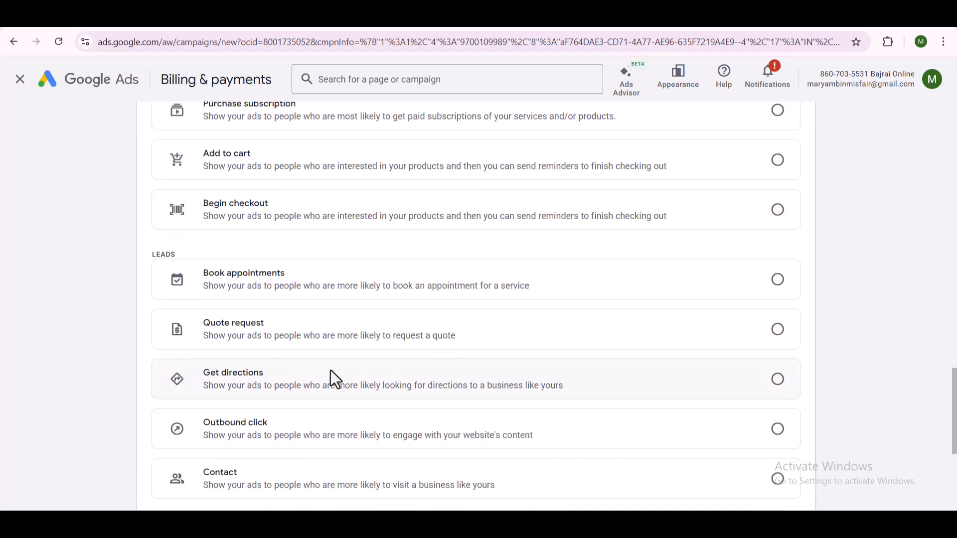
{"action": "scroll", "coordinate": [333, 380], "scroll_direction": "down", "scroll_amount": 2}
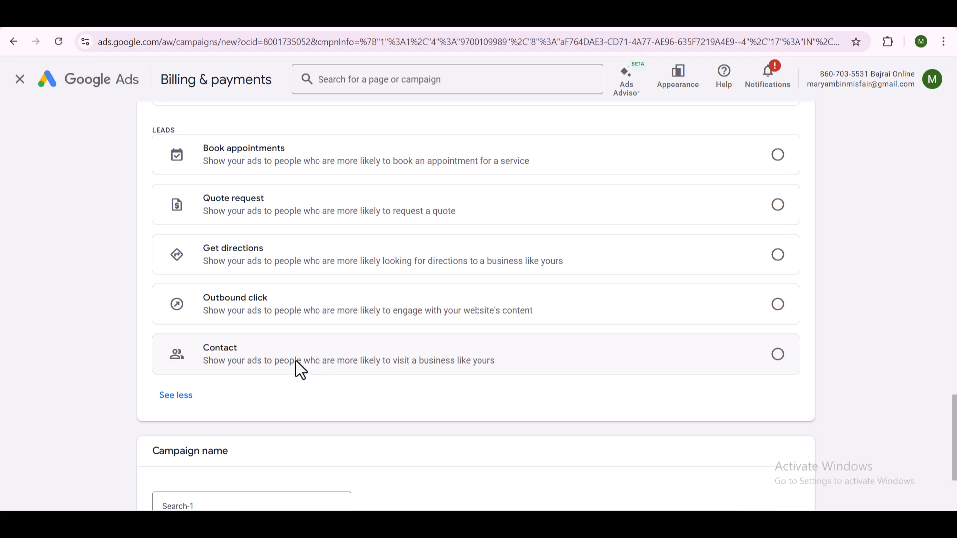
{"action": "left_click", "coordinate": [294, 368]}
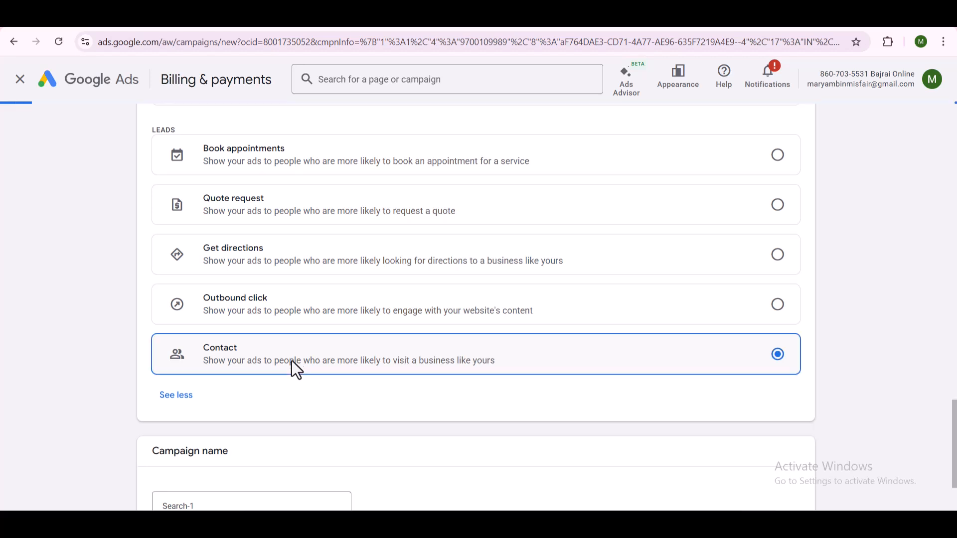
- Keep the campaign name Search-1 and enhanced conversions turned on, then agree and continue to the bidding settings
{"action": "scroll", "coordinate": [318, 400], "scroll_direction": "down", "scroll_amount": 2}
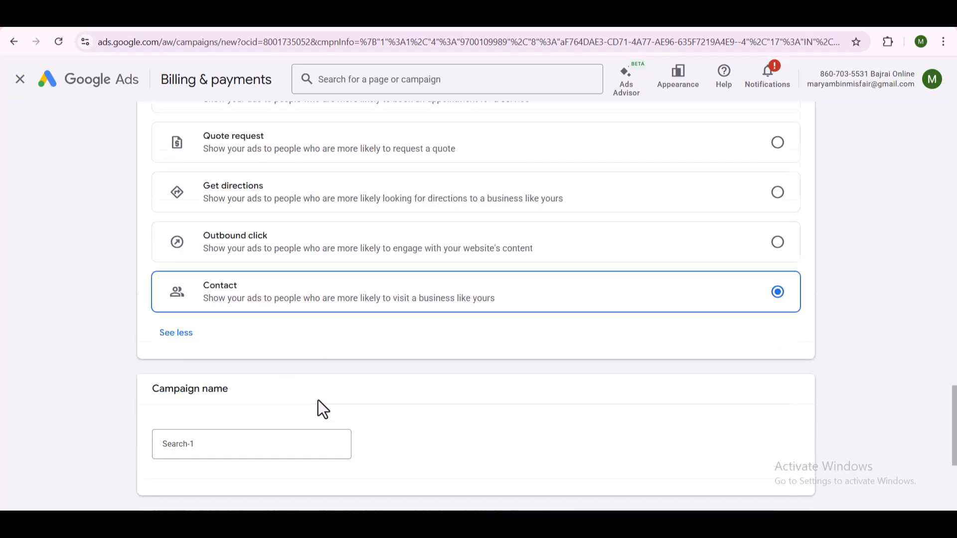
{"action": "left_click", "coordinate": [207, 383]}
{"action": "triple_click", "coordinate": [207, 384]}
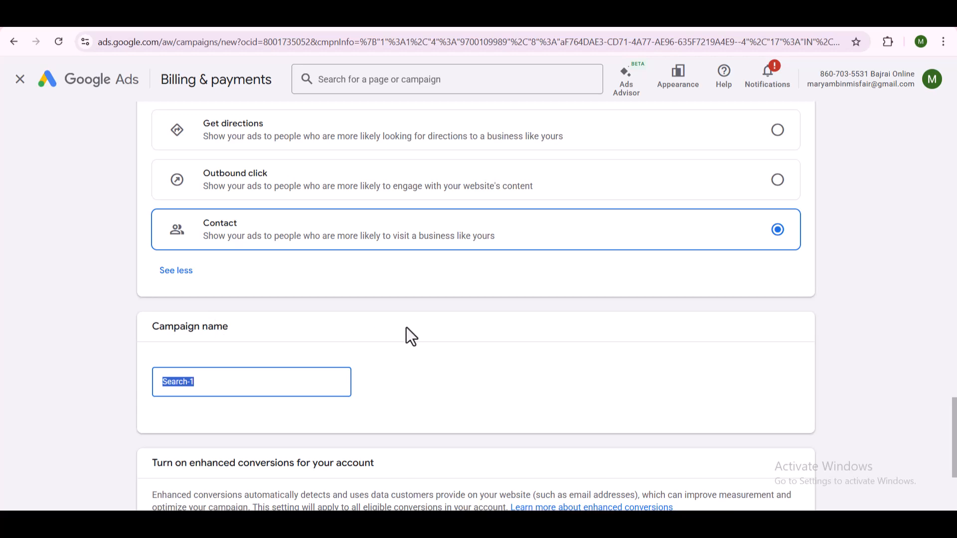
{"action": "scroll", "coordinate": [409, 335], "scroll_direction": "down", "scroll_amount": 3}
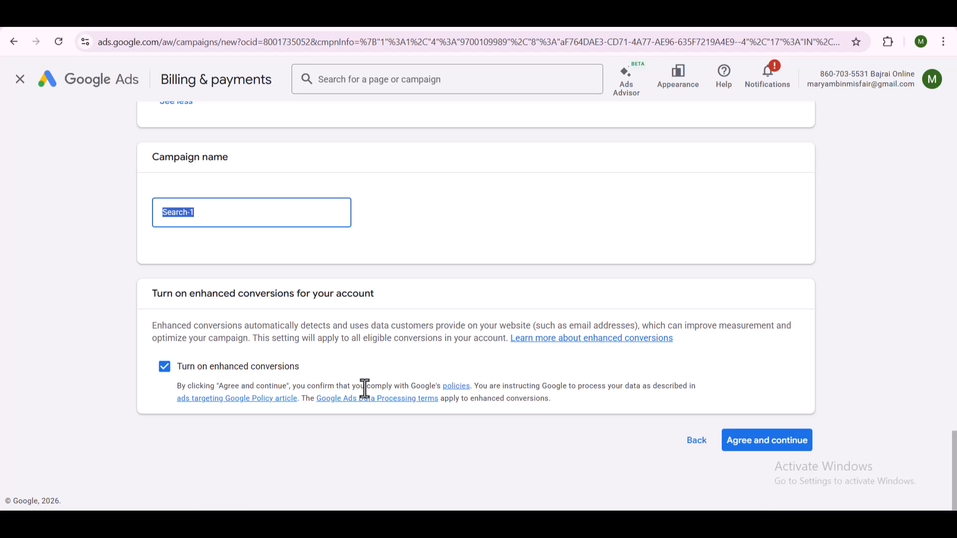
{"action": "left_click", "coordinate": [746, 441]}
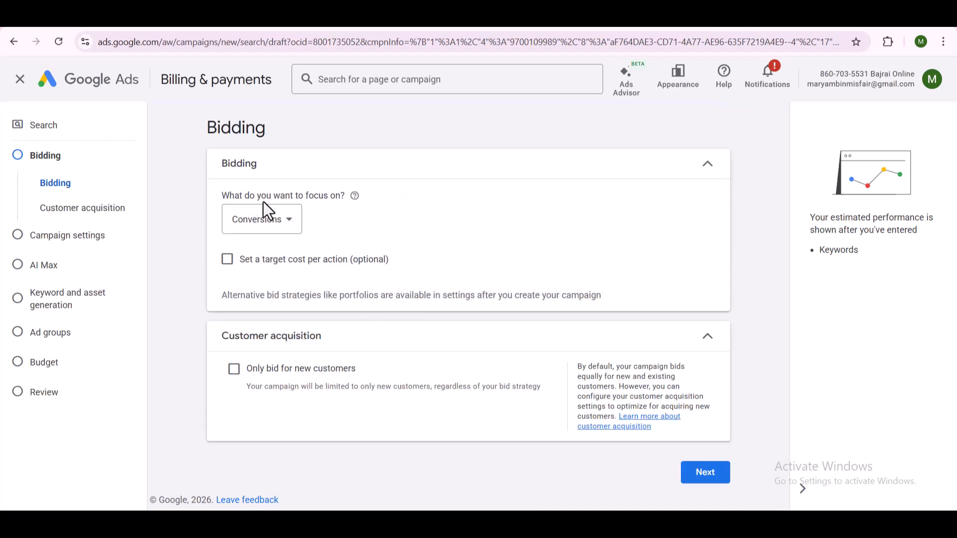
- Review the bidding focus options, leaving Conversions selected
{"action": "left_click", "coordinate": [275, 225]}
{"action": "mouse_move", "coordinate": [276, 231]}
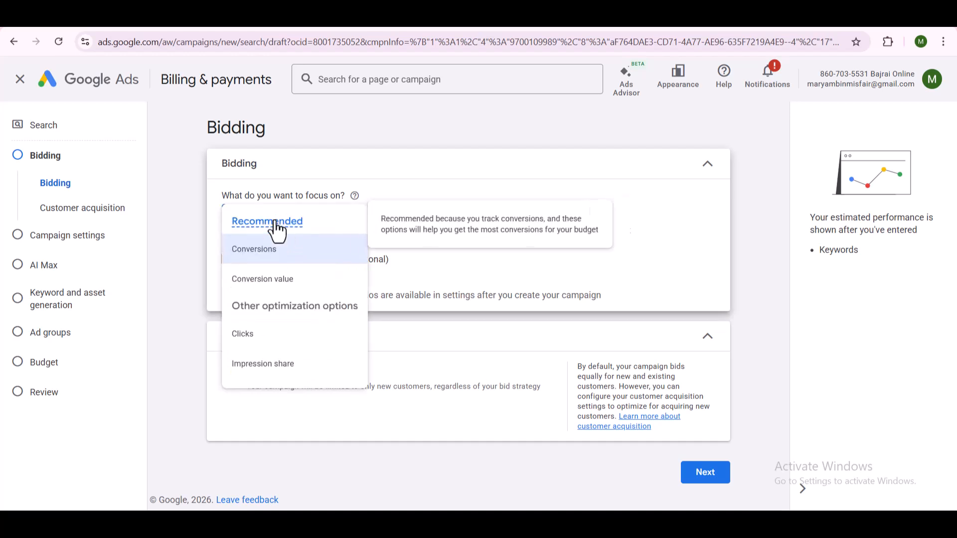
{"action": "left_click", "coordinate": [429, 169]}
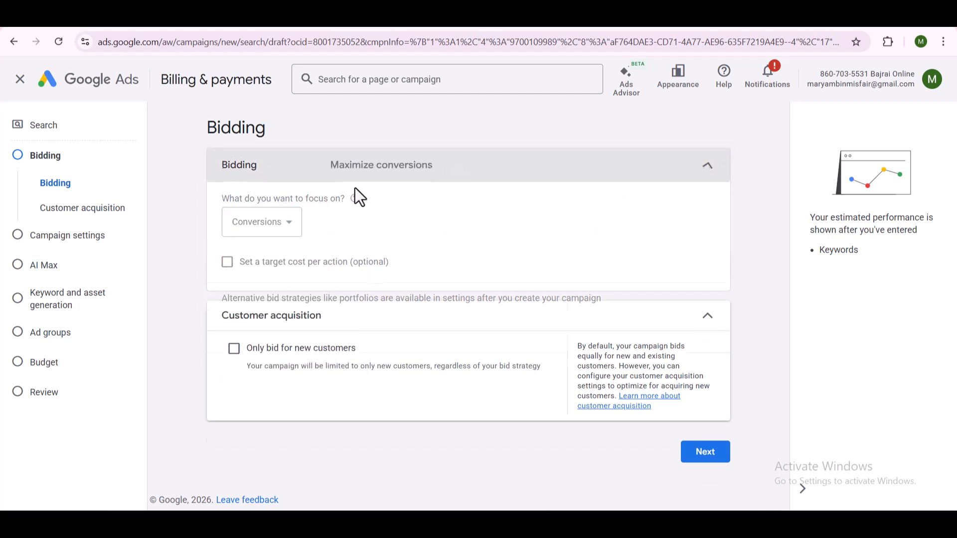
{"action": "left_click", "coordinate": [505, 152]}
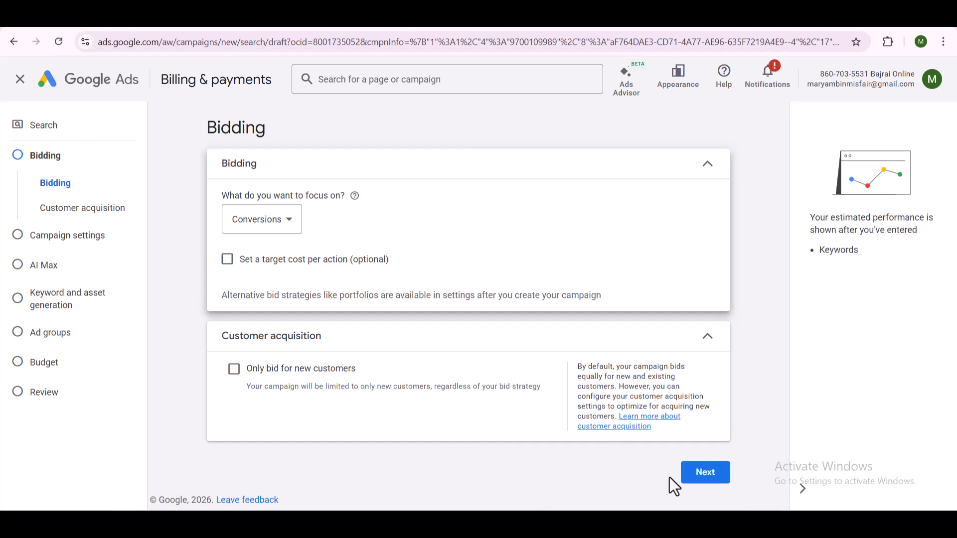
- Continue to the campaign settings and turn off Google Search Partners Network and Google Display Network
{"action": "left_click", "coordinate": [703, 476]}
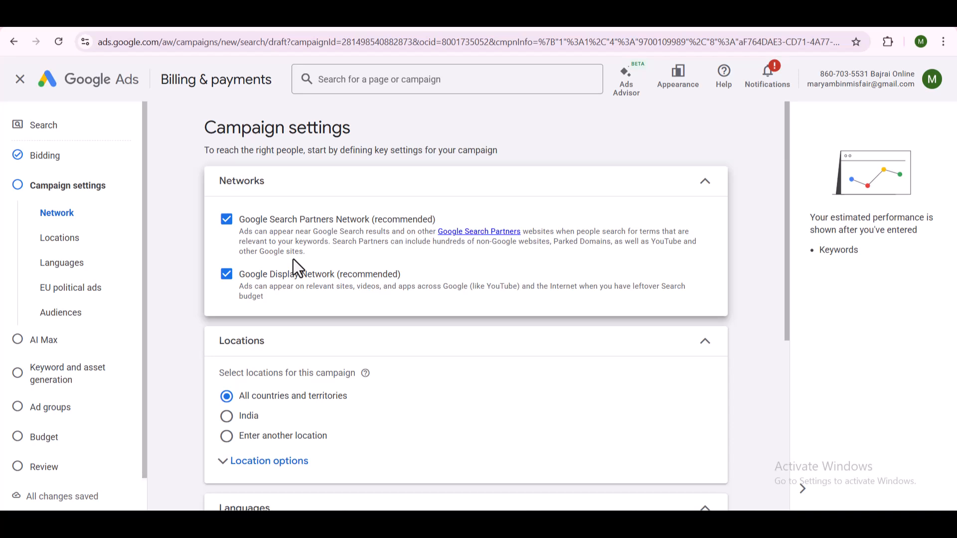
{"action": "left_click", "coordinate": [227, 230]}
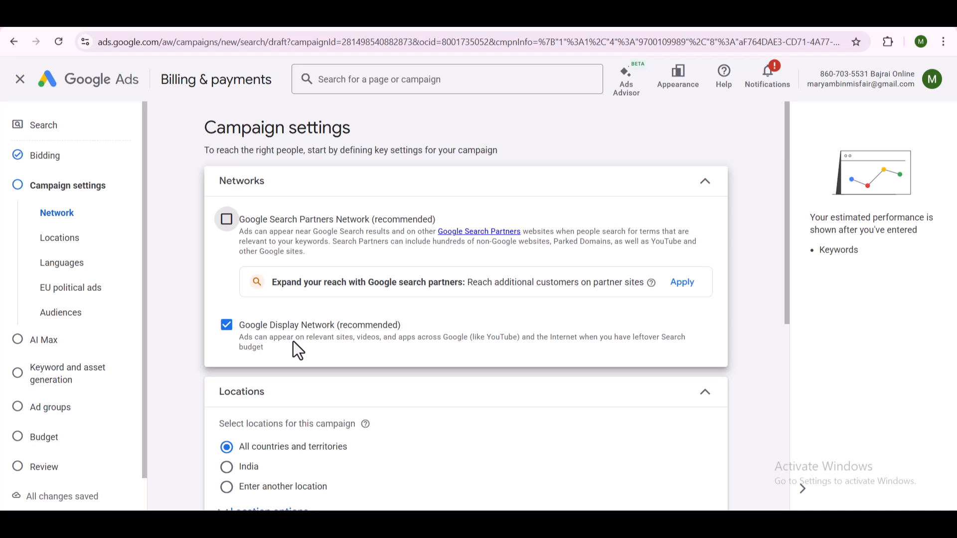
{"action": "left_click", "coordinate": [227, 330]}
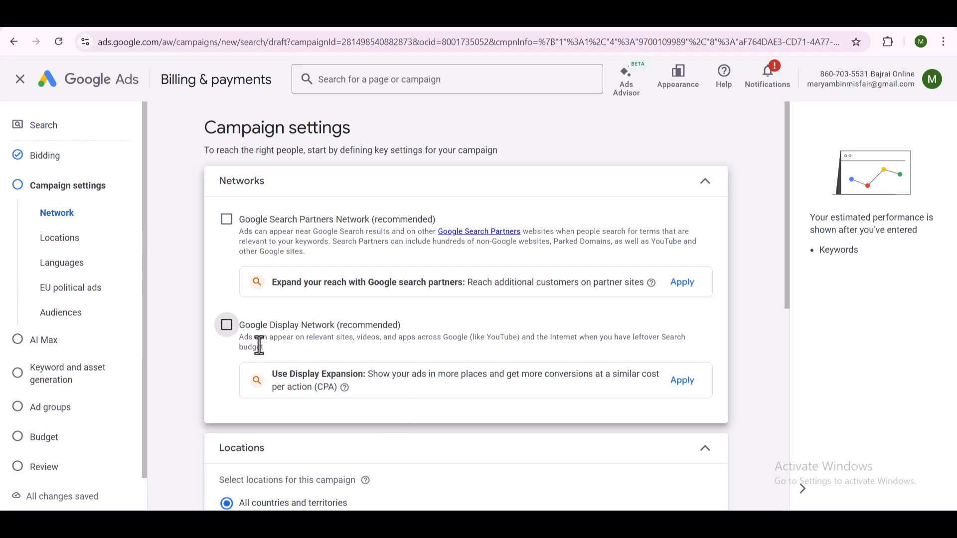
{"action": "left_click", "coordinate": [710, 191]}
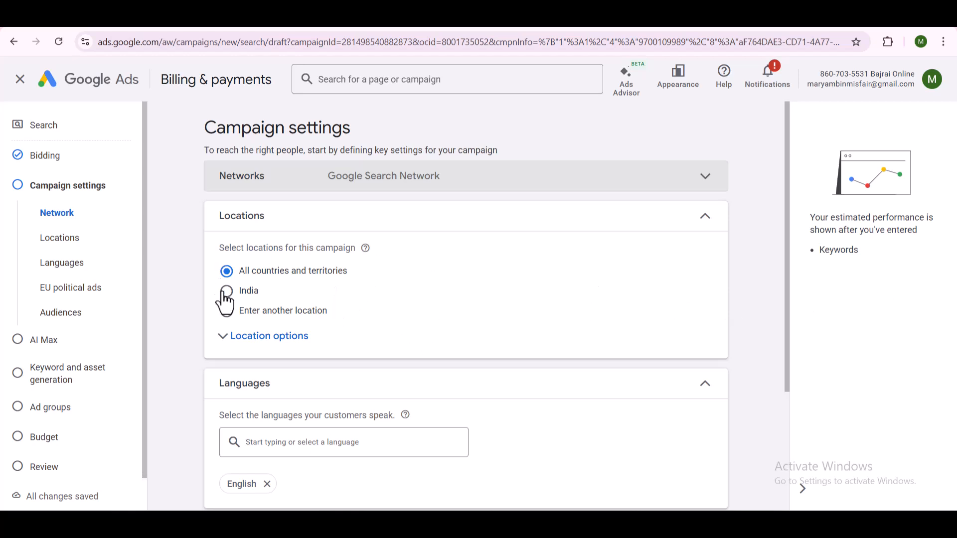
- Target another location by searching for Hyderabad and including the city Hyderabad, Telangana, India
{"action": "left_click", "coordinate": [250, 312]}
{"action": "left_click", "coordinate": [325, 347]}
{"action": "type", "text": "Hyderabad"}
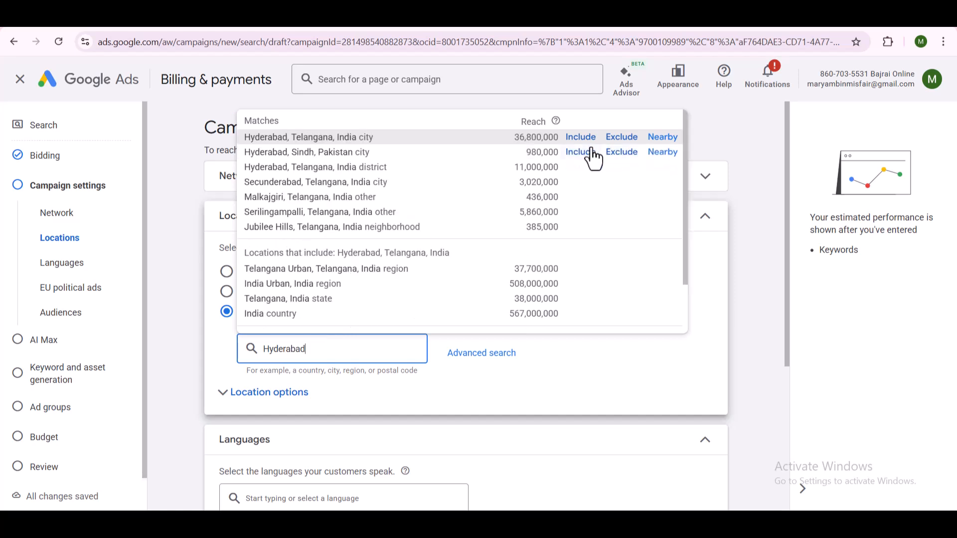
{"action": "left_click", "coordinate": [581, 137]}
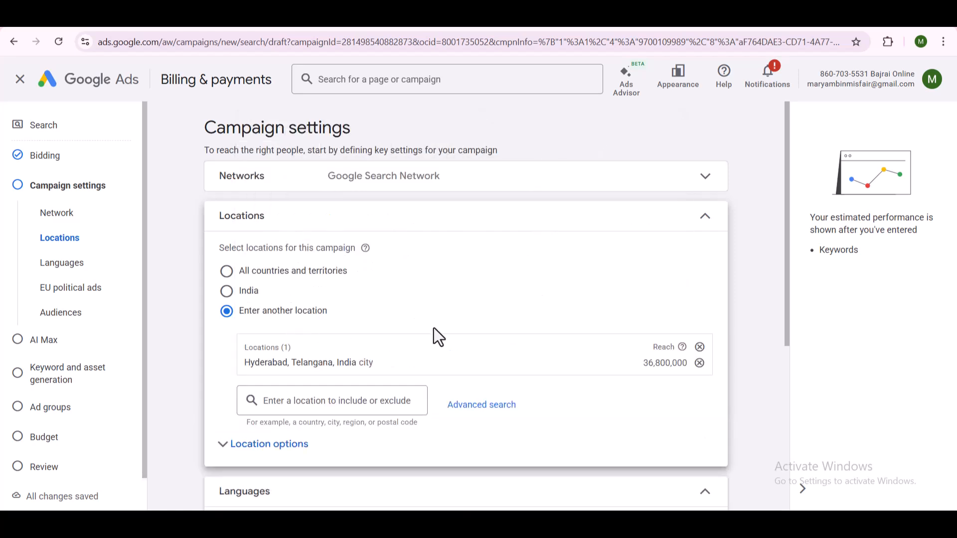
- Expand the location options and limit targeting to Presence: People in or regularly in your included locations
{"action": "scroll", "coordinate": [467, 398], "scroll_direction": "down", "scroll_amount": 1}
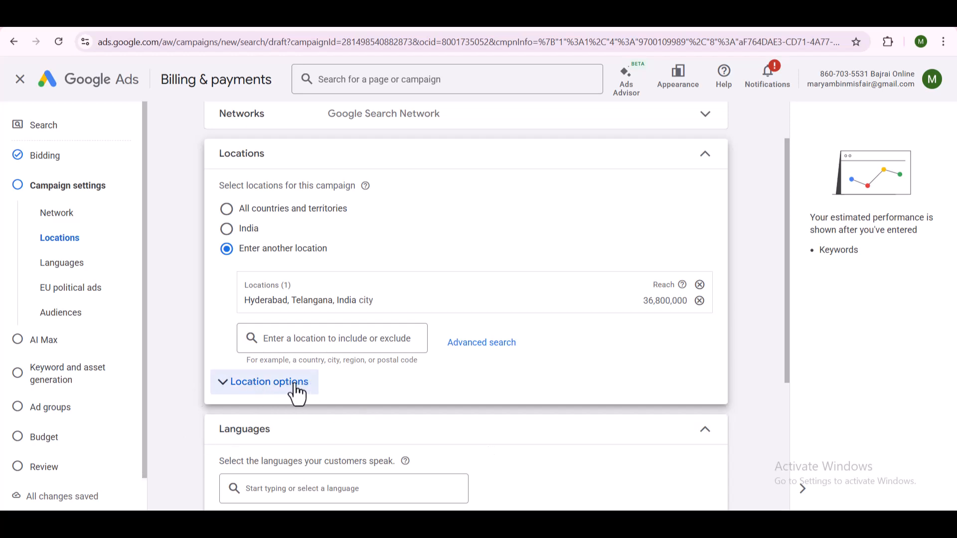
{"action": "left_click", "coordinate": [225, 388]}
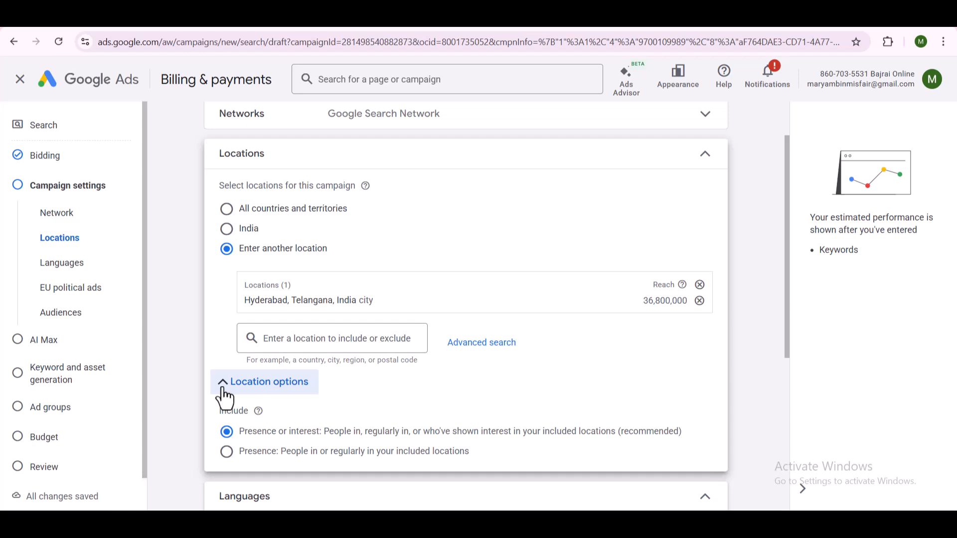
{"action": "left_click", "coordinate": [226, 452]}
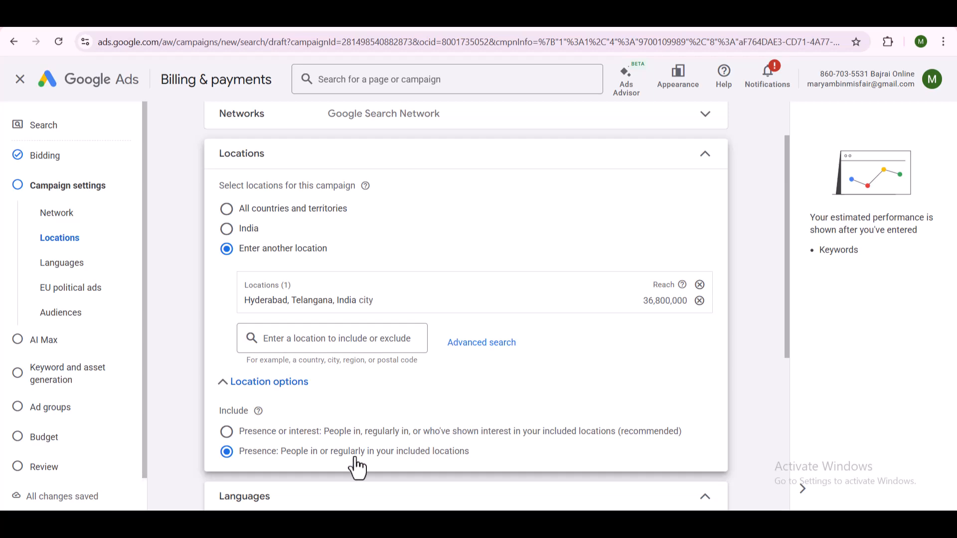
- Review the languages, EU political ads and audience segments settings, keeping English, no EU political ads and Observation
{"action": "scroll", "coordinate": [358, 468], "scroll_direction": "down", "scroll_amount": 4}
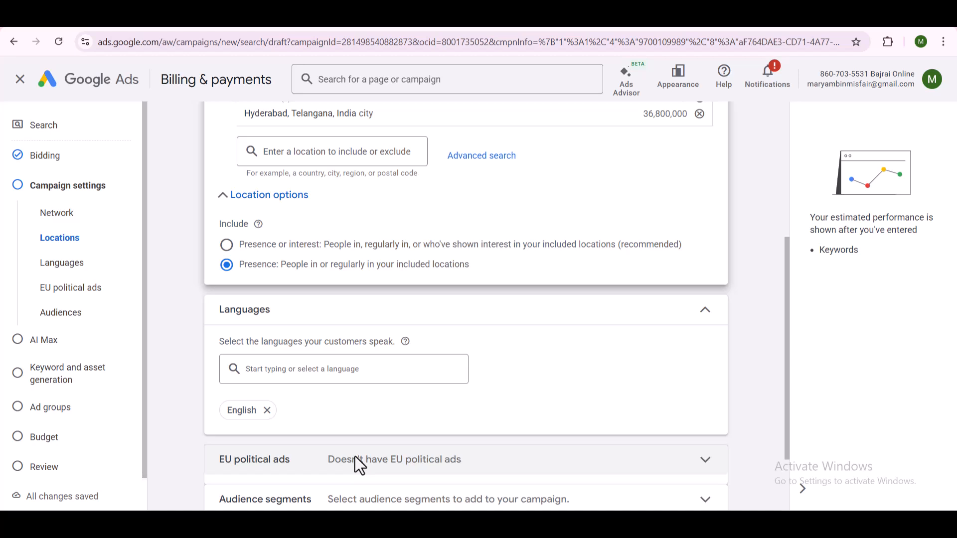
{"action": "left_click", "coordinate": [320, 370]}
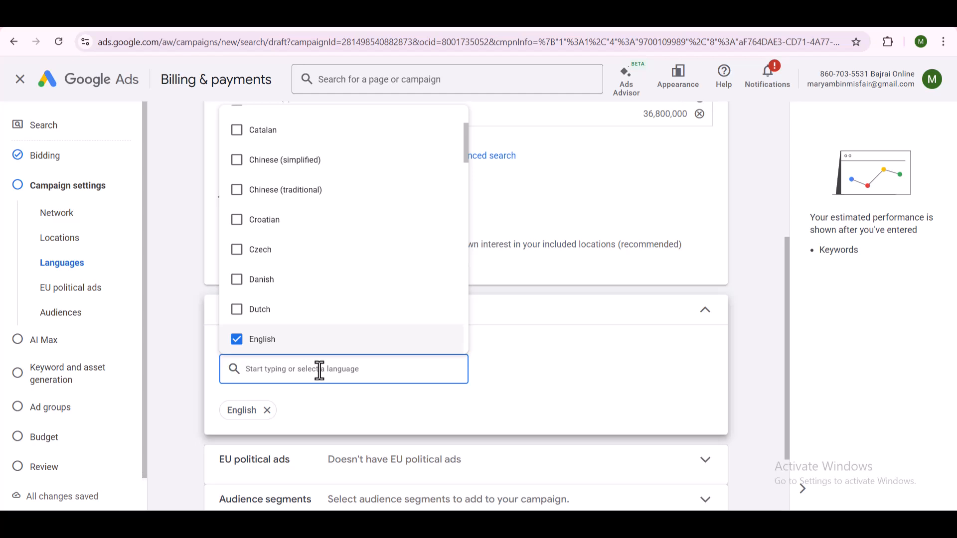
{"action": "left_click", "coordinate": [667, 412]}
{"action": "scroll", "coordinate": [665, 424], "scroll_direction": "down", "scroll_amount": 1}
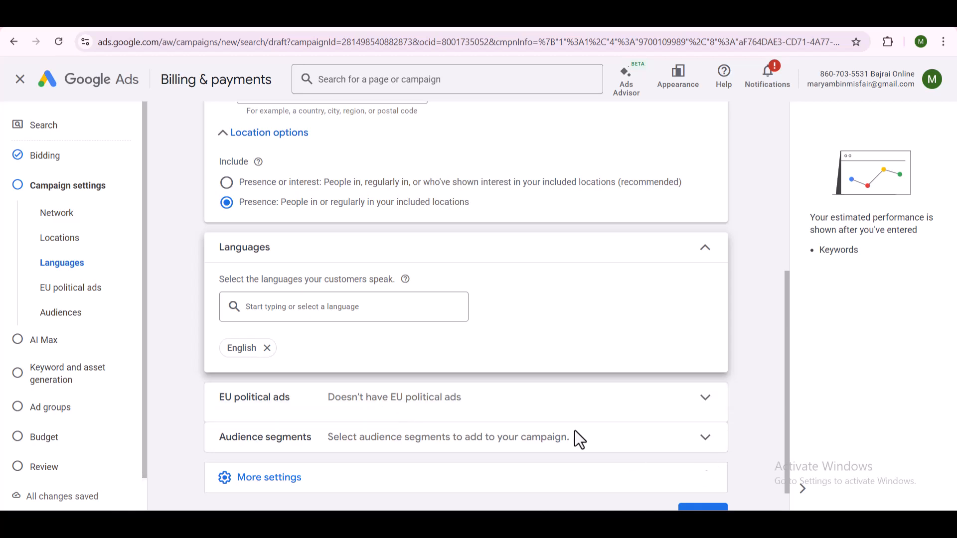
{"action": "left_click", "coordinate": [501, 411]}
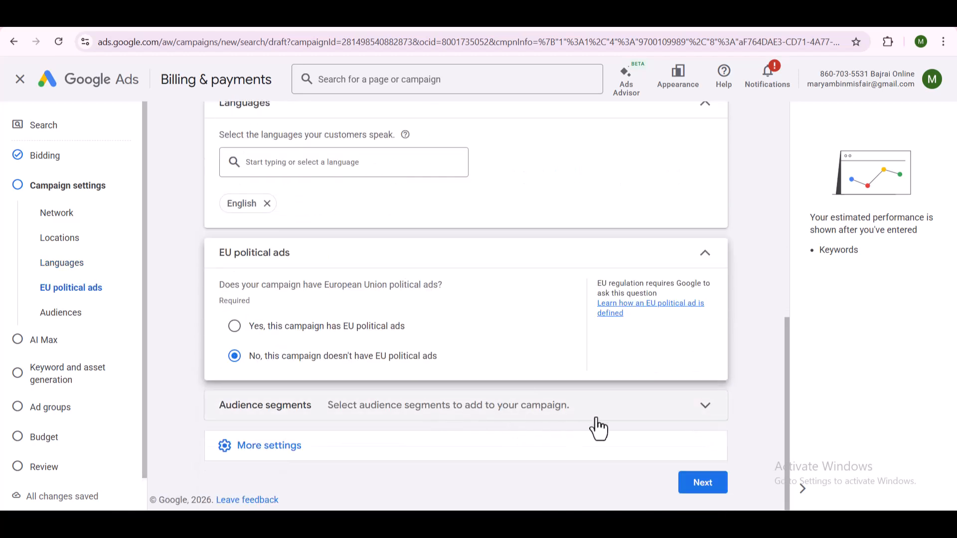
{"action": "left_click", "coordinate": [696, 416]}
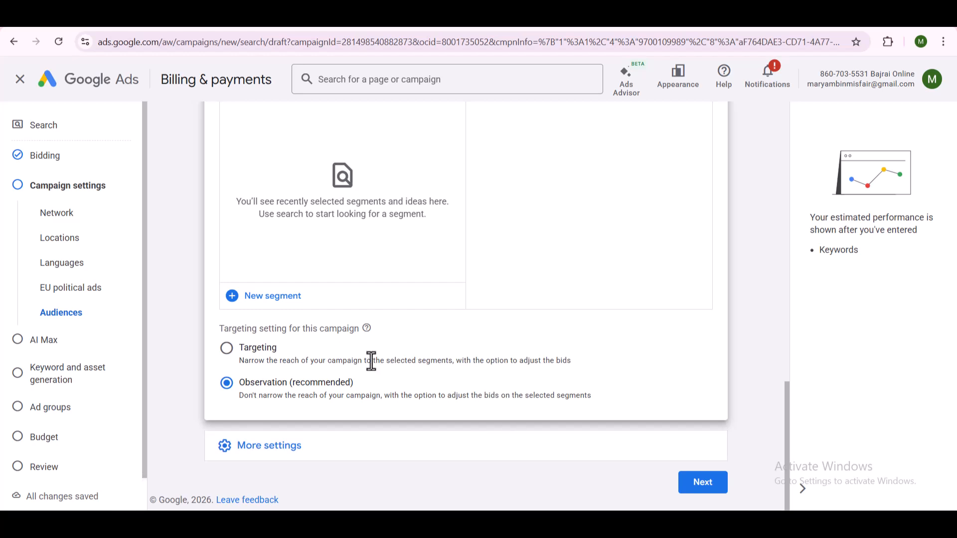
- Examine the ad schedule's start time choices and the additional campaign settings, leaving All days from 00:00 to 00:00
{"action": "left_click", "coordinate": [261, 468]}
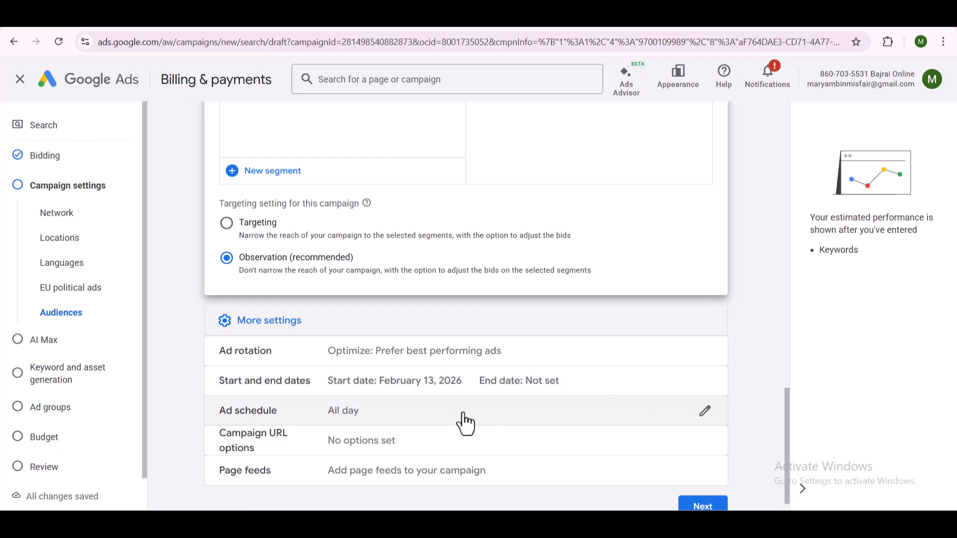
{"action": "left_click", "coordinate": [386, 424]}
{"action": "left_click", "coordinate": [316, 411]}
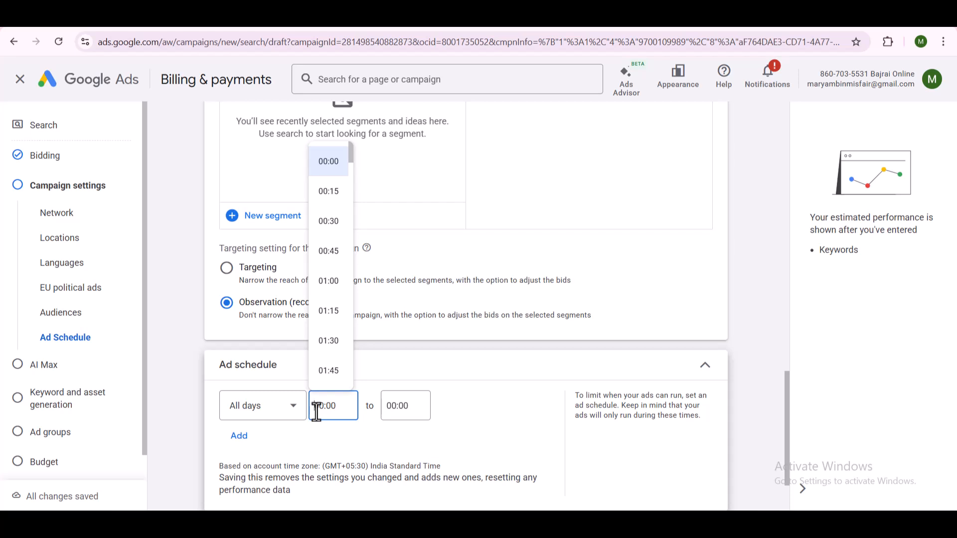
{"action": "scroll", "coordinate": [342, 381], "scroll_direction": "down", "scroll_amount": 2}
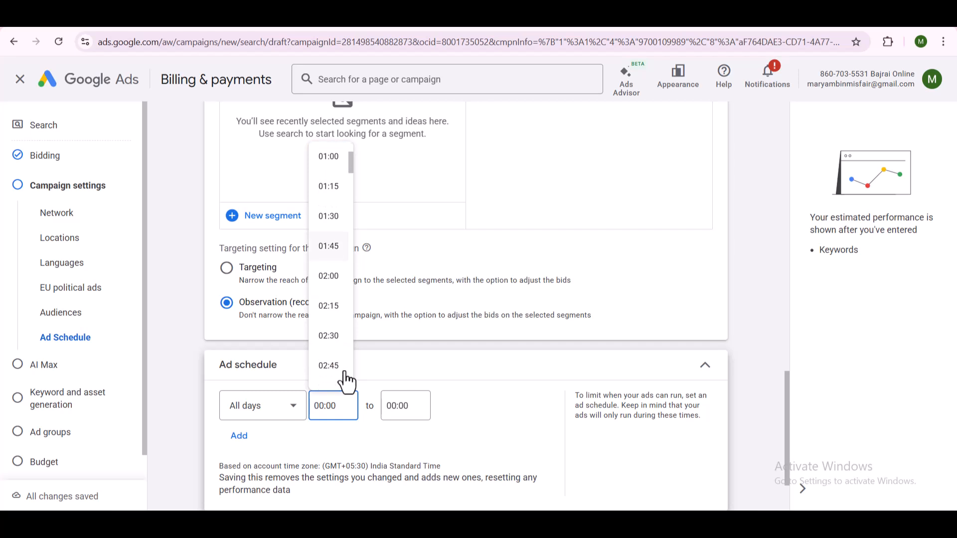
{"action": "scroll", "coordinate": [335, 381], "scroll_direction": "down", "scroll_amount": 2}
{"action": "scroll", "coordinate": [335, 381], "scroll_direction": "down", "scroll_amount": 1}
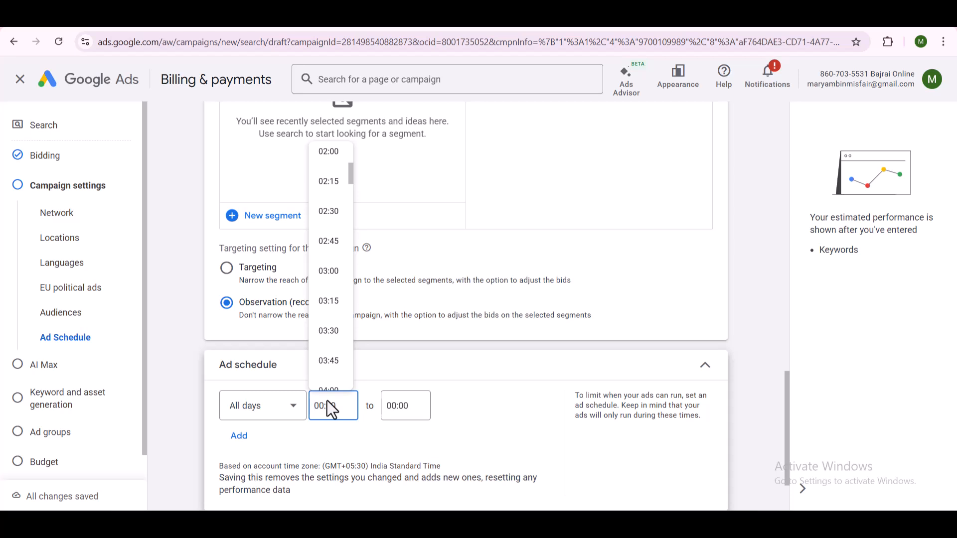
{"action": "left_click", "coordinate": [553, 389]}
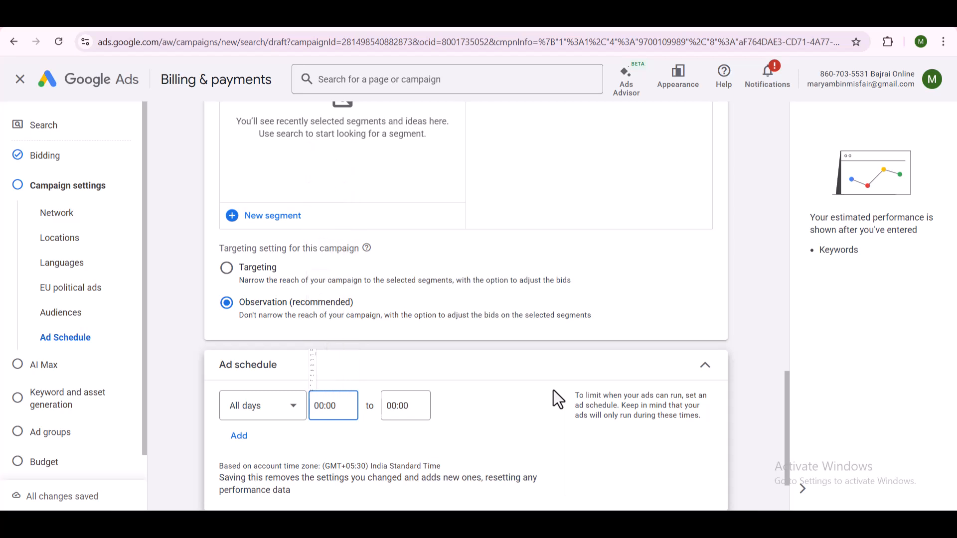
{"action": "scroll", "coordinate": [553, 389], "scroll_direction": "down", "scroll_amount": 1}
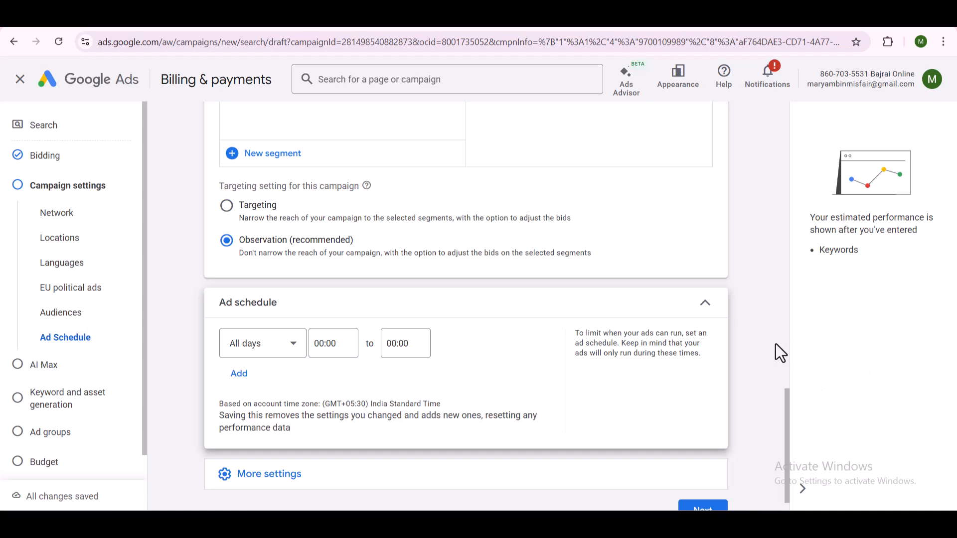
{"action": "scroll", "coordinate": [502, 374], "scroll_direction": "down", "scroll_amount": 1}
{"action": "left_click", "coordinate": [294, 457]}
{"action": "scroll", "coordinate": [434, 389], "scroll_direction": "down", "scroll_amount": 2}
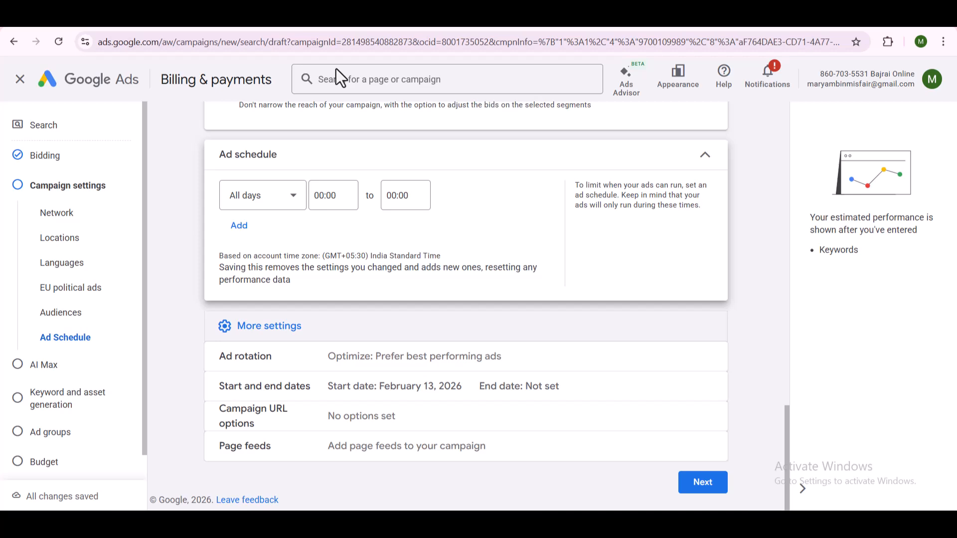
- Proceed past the campaign settings, leave AI Max turned off, and skip keyword and asset generation
{"action": "left_click", "coordinate": [709, 486]}
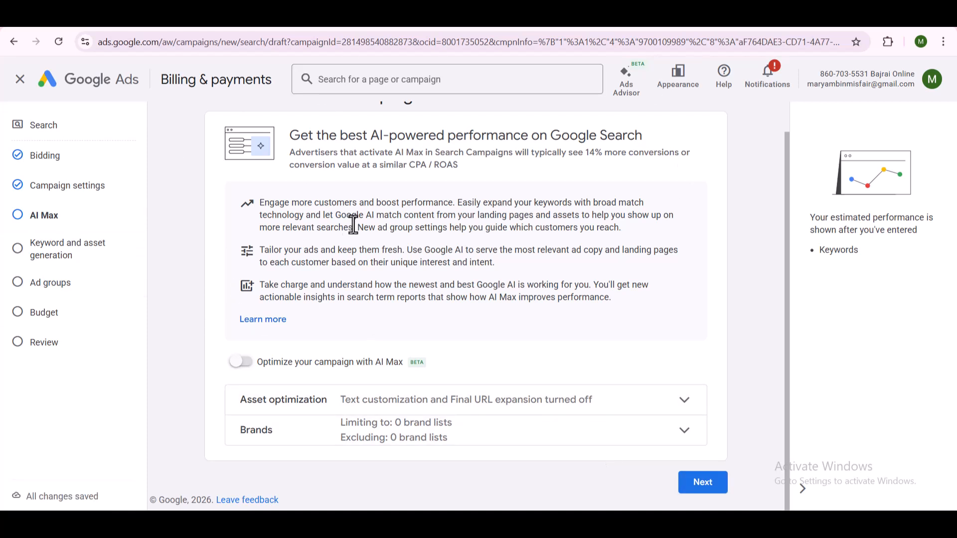
{"action": "left_click", "coordinate": [722, 492]}
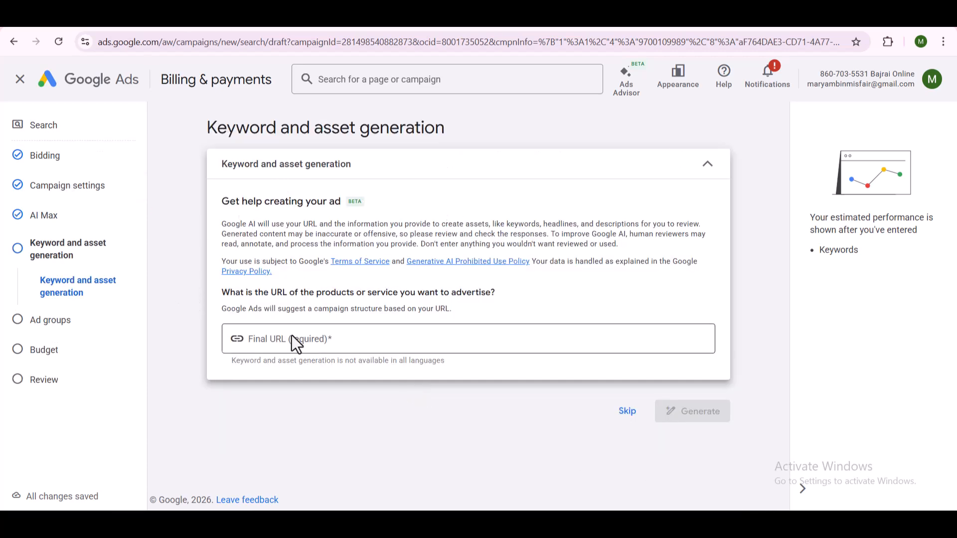
{"action": "left_click", "coordinate": [629, 414]}
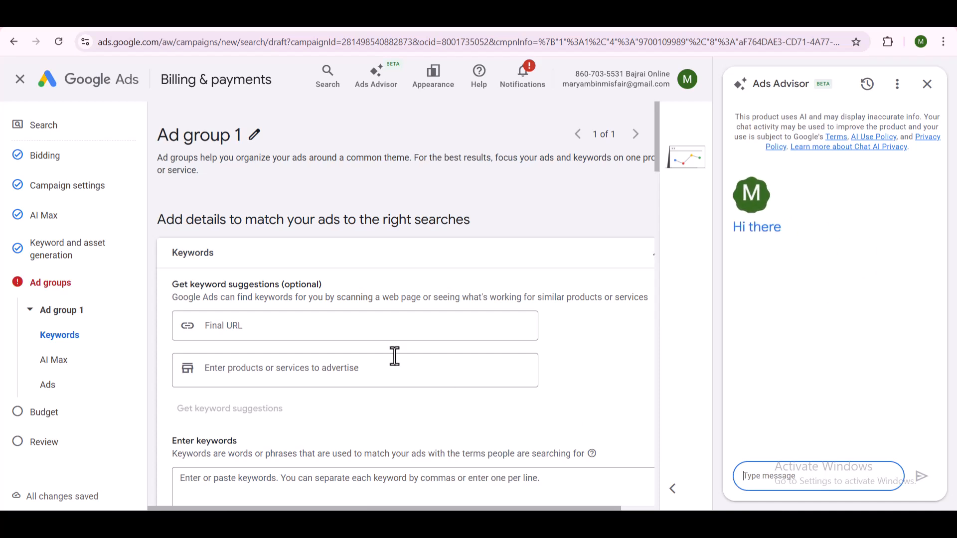
- Enter "seo consultant in hyderabad" as the first keyword of Ad group 1
{"action": "scroll", "coordinate": [362, 305], "scroll_direction": "down", "scroll_amount": 2}
{"action": "left_click", "coordinate": [285, 397]}
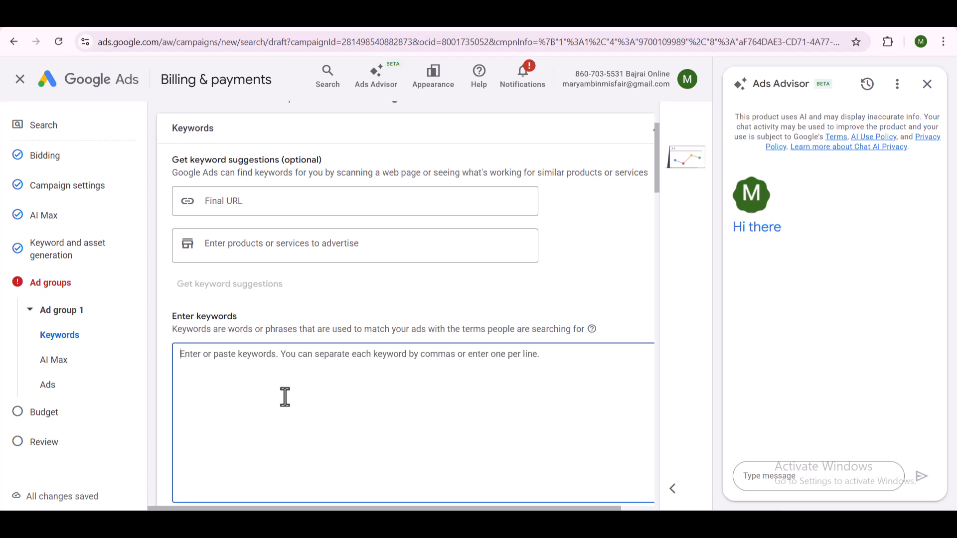
{"action": "type", "text": "s"}
{"action": "key", "text": "BackSpace"}
{"action": "type", "text": "seo"}
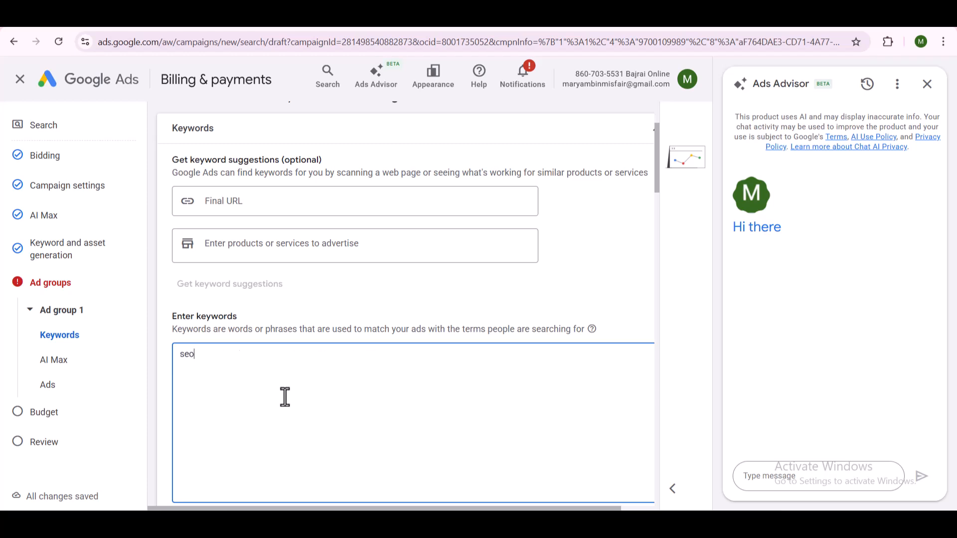
{"action": "type", "text": " course in"}
{"action": "key", "text": "BackSpace"}
{"action": "key", "text": "BackSpace"}
{"action": "key", "text": "BackSpace"}
{"action": "key", "text": "BackSpace"}
{"action": "key", "text": "BackSpace"}
{"action": "key", "text": "BackSpace"}
{"action": "key", "text": "BackSpace"}
{"action": "key", "text": "BackSpace"}
{"action": "key", "text": "BackSpace"}
{"action": "type", "text": "ser"}
{"action": "key", "text": "BackSpace"}
{"action": "key", "text": "BackSpace"}
{"action": "key", "text": "BackSpace"}
{"action": "type", "text": "consultant in hyderabad"}
{"action": "key", "text": "Return"}
- Add the keywords "seo service provider in hyderabad" and "seo services near me" on separate lines
{"action": "type", "text": "seo service provider in hyderabad"}
{"action": "key", "text": "Return"}
{"action": "type", "text": "seo services near me "}
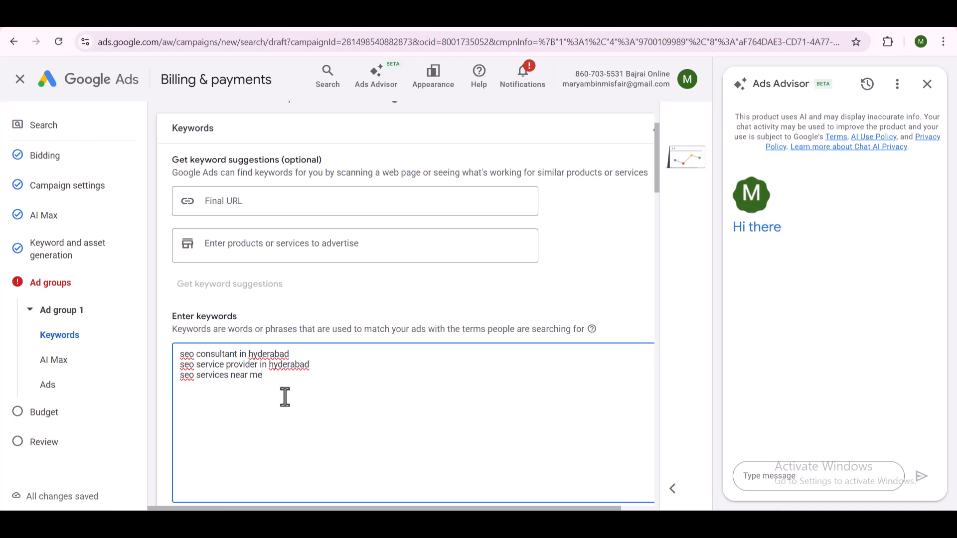
{"action": "type", "text": "seo expert in hyderabad"}
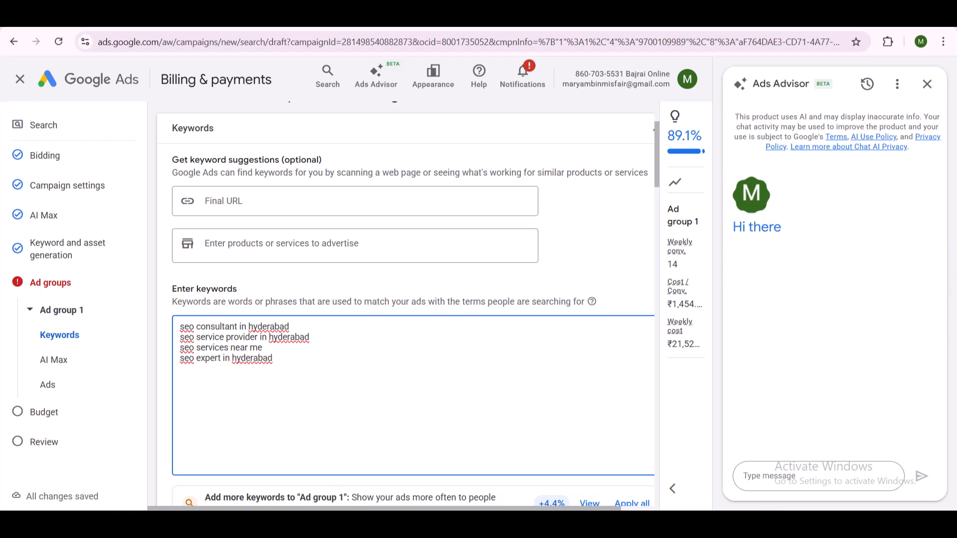
- Add "seo expert in hyderabad" as the fourth keyword and close the Ads Advisor chat
{"action": "left_click", "coordinate": [927, 84]}
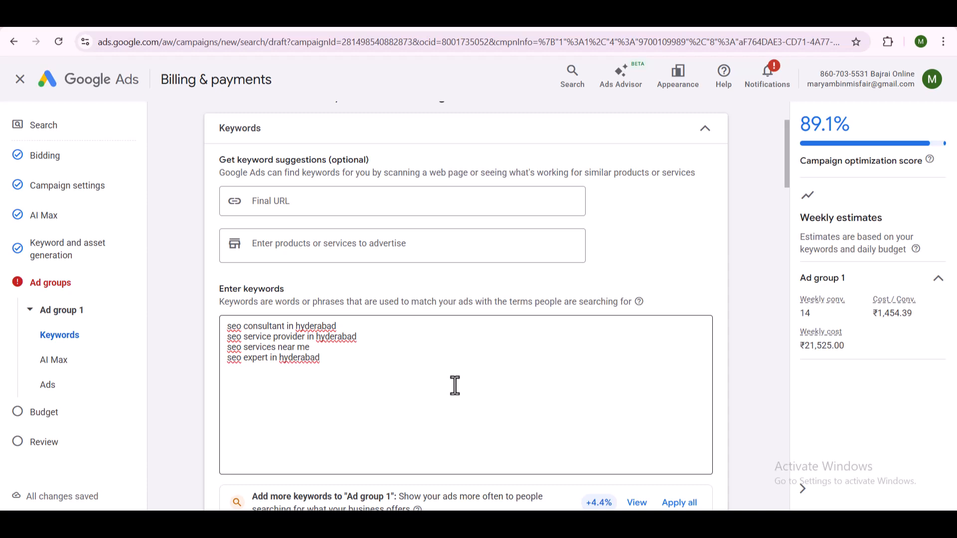
- Try enclosing the keyword seo expert in hyderabad in double quotation marks, and remove them again
{"action": "scroll", "coordinate": [555, 369], "scroll_direction": "down", "scroll_amount": 3}
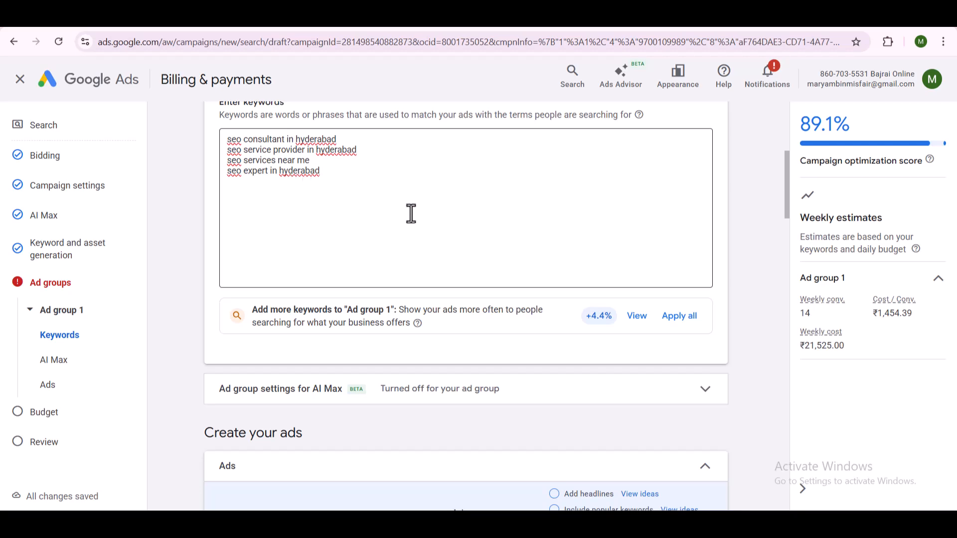
{"action": "scroll", "coordinate": [448, 249], "scroll_direction": "down", "scroll_amount": 1}
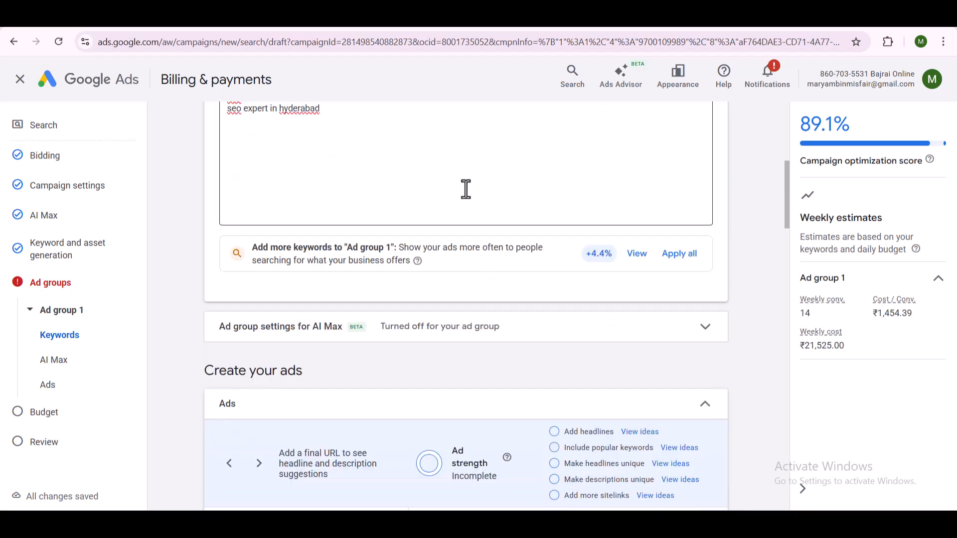
{"action": "scroll", "coordinate": [406, 239], "scroll_direction": "up", "scroll_amount": 4}
{"action": "left_click", "coordinate": [349, 369]}
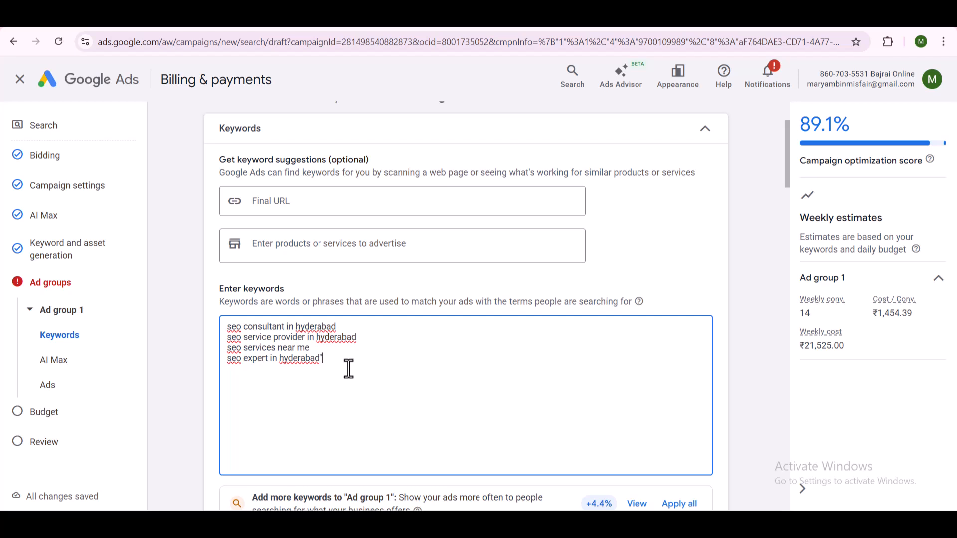
{"action": "key", "text": "Home"}
{"action": "type", "text": "\""}
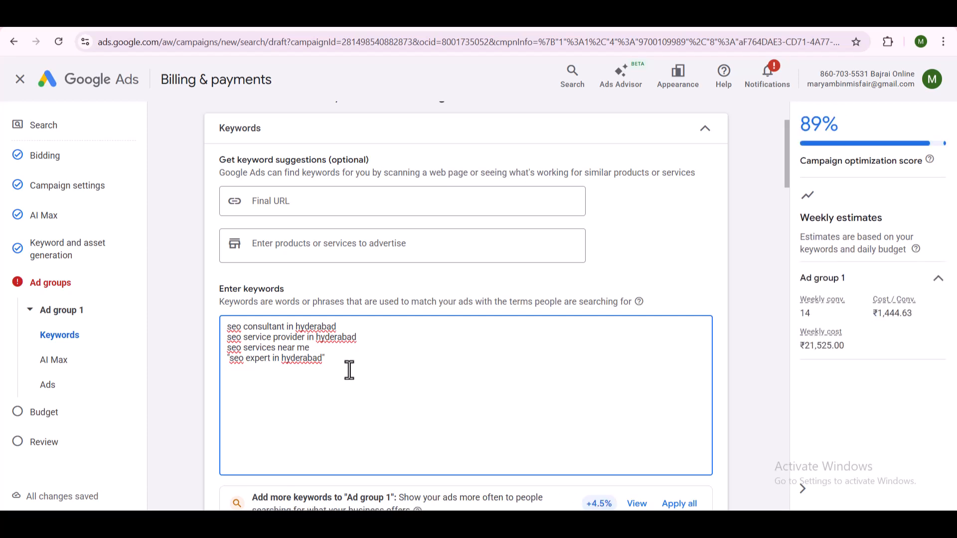
{"action": "key", "text": "BackSpace"}
{"action": "key", "text": "End"}
{"action": "key", "text": "BackSpace"}
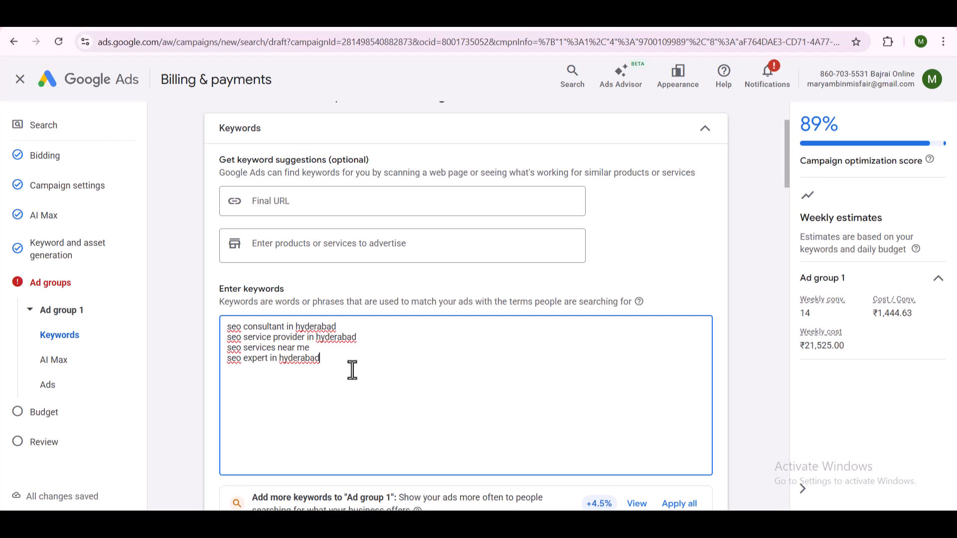
{"action": "scroll", "coordinate": [472, 380], "scroll_direction": "down", "scroll_amount": 8}
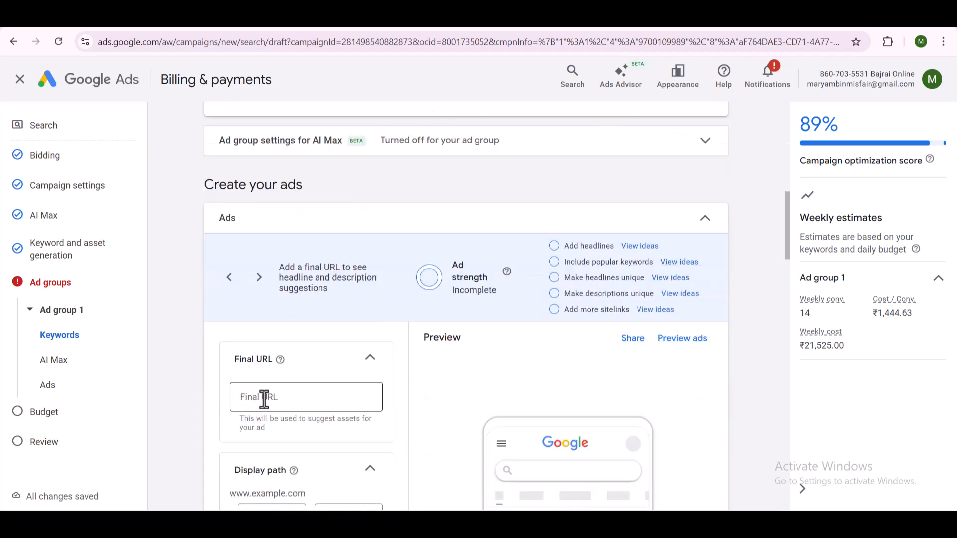
{"action": "scroll", "coordinate": [268, 405], "scroll_direction": "down", "scroll_amount": 1}
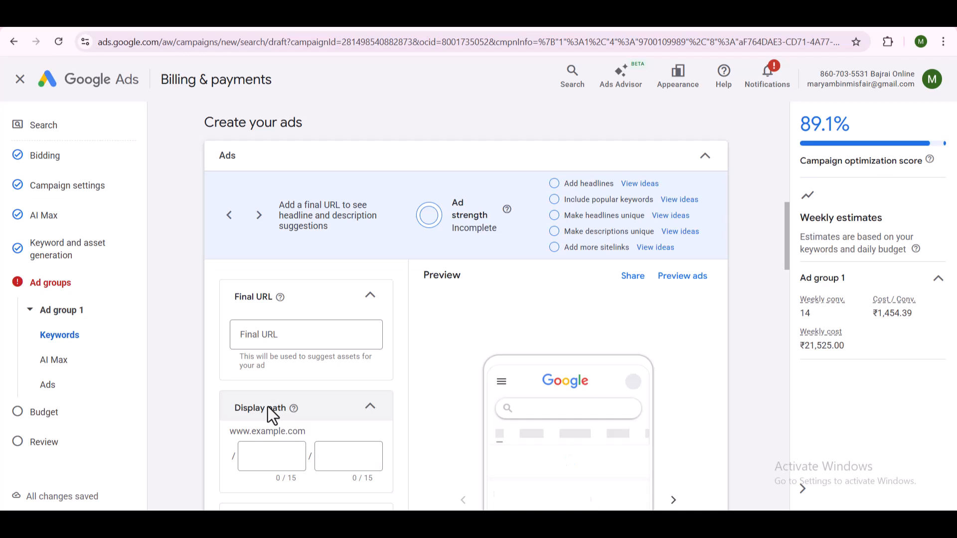
{"action": "left_click", "coordinate": [283, 324]}
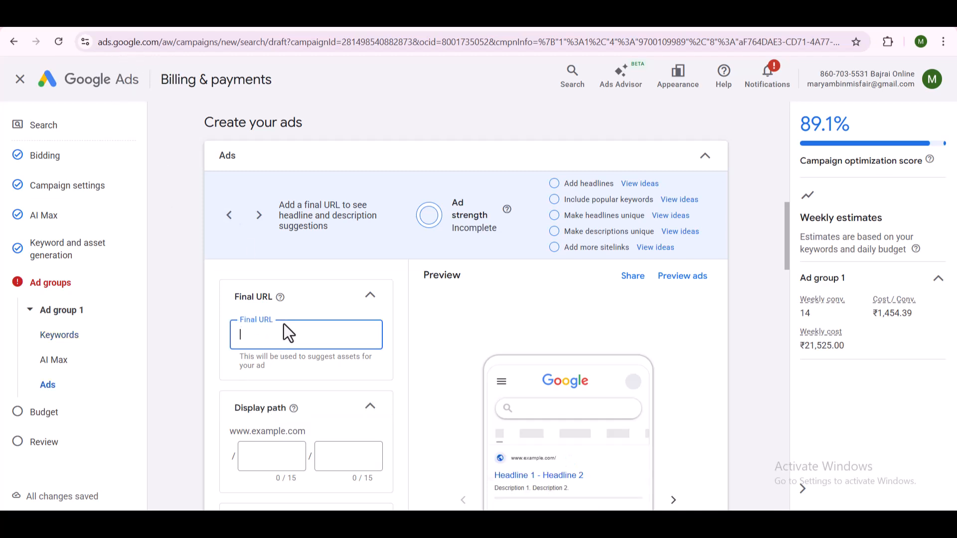
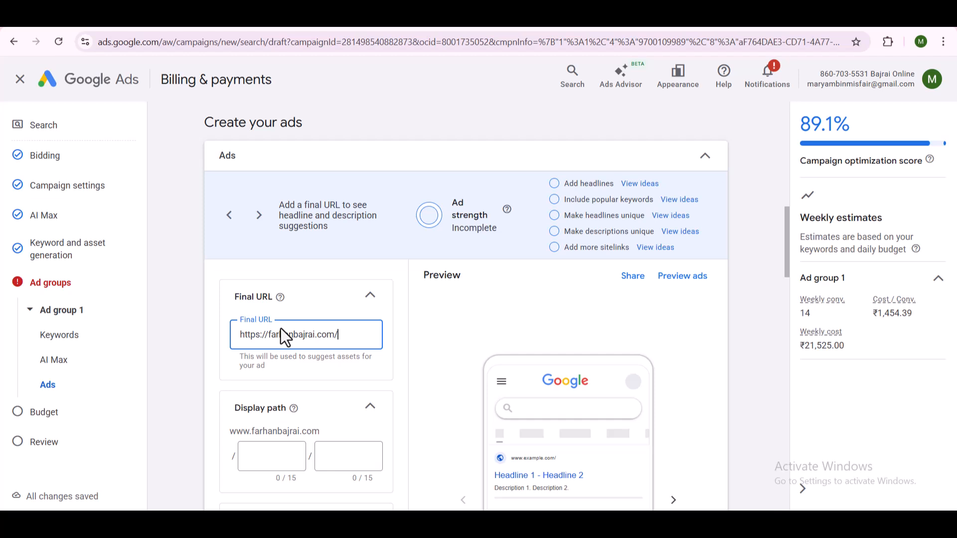
- Set the ad's two display path parts to "seo_expert" and "hyderabad"
{"action": "left_click", "coordinate": [248, 456]}
{"action": "type", "text": "seo_expert"}
{"action": "key", "text": "Tab"}
{"action": "type", "text": "h"}
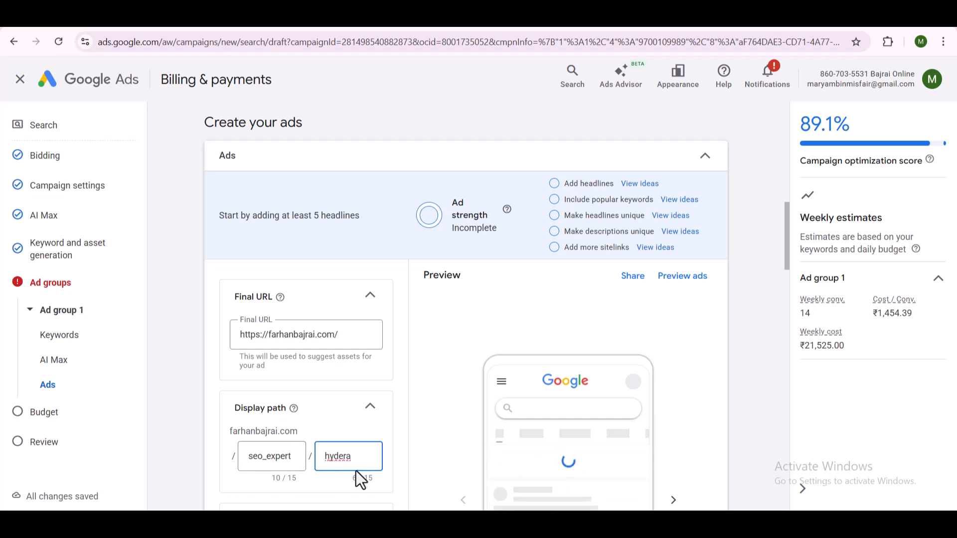
{"action": "type", "text": "bad"}
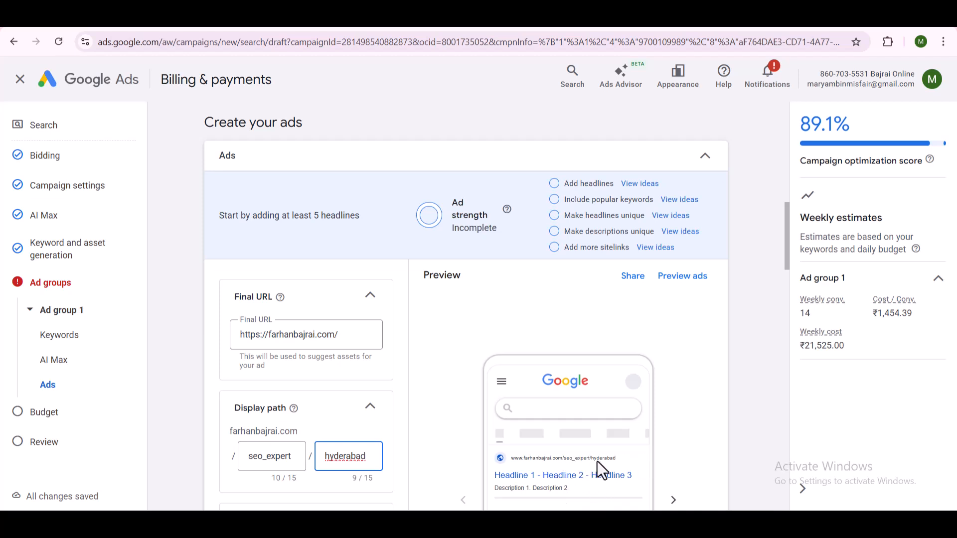
- Examine the ad's headline and description fields, the suggested headline ideas and the asset library, and close the headline chooser
{"action": "scroll", "coordinate": [277, 435], "scroll_direction": "down", "scroll_amount": 4}
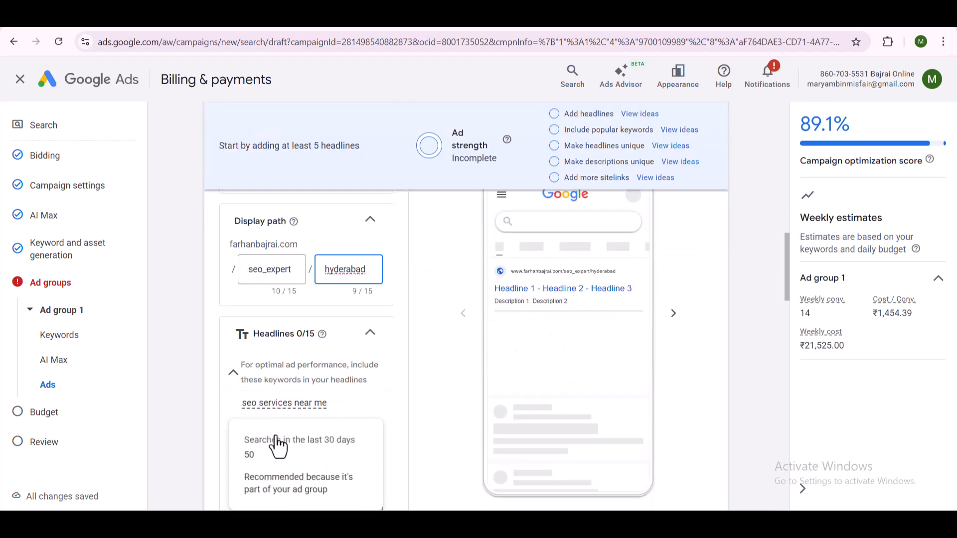
{"action": "scroll", "coordinate": [507, 320], "scroll_direction": "down", "scroll_amount": 3}
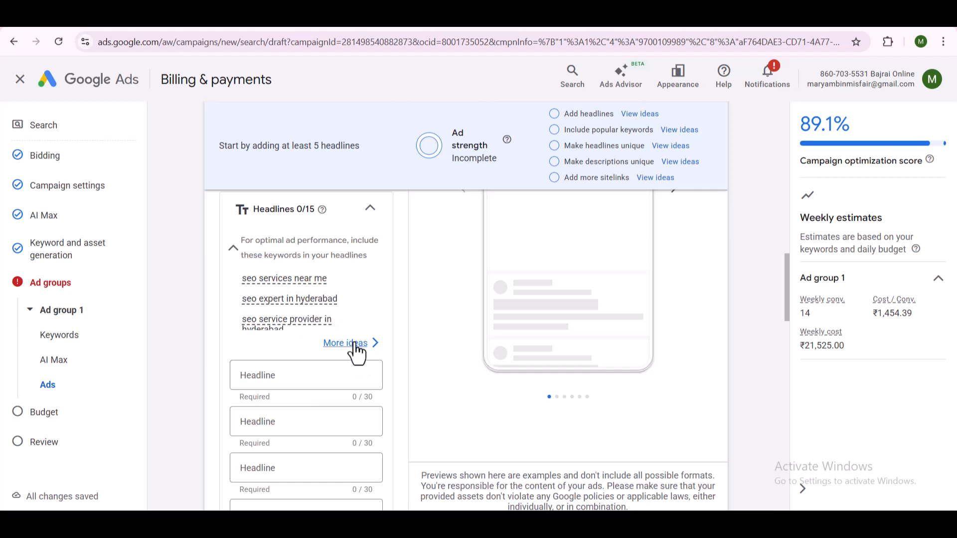
{"action": "scroll", "coordinate": [354, 349], "scroll_direction": "down", "scroll_amount": 5}
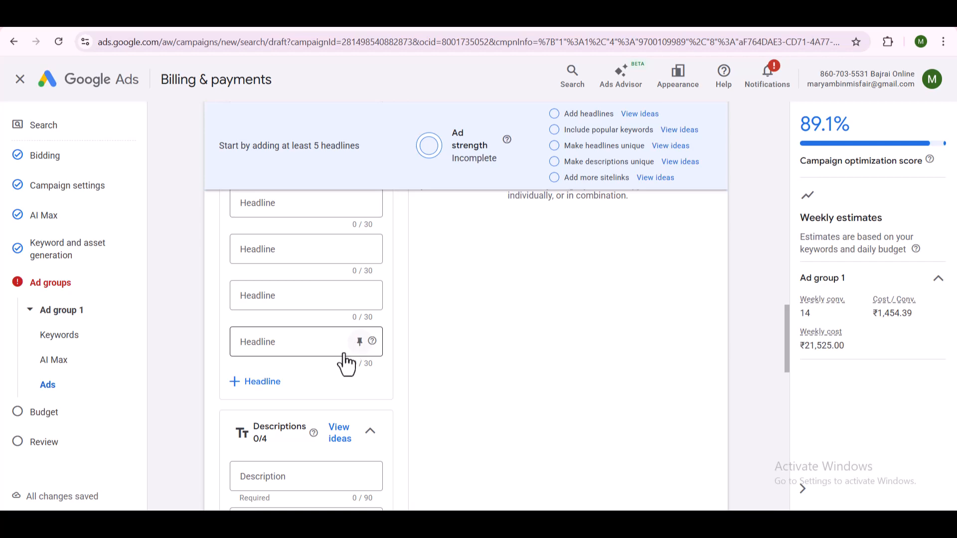
{"action": "scroll", "coordinate": [328, 372], "scroll_direction": "up", "scroll_amount": 5}
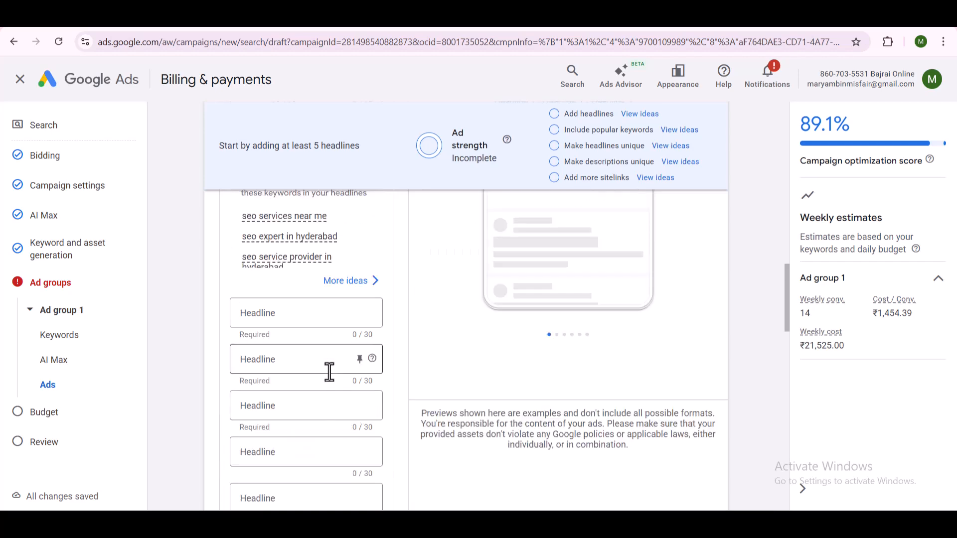
{"action": "left_click", "coordinate": [350, 288]}
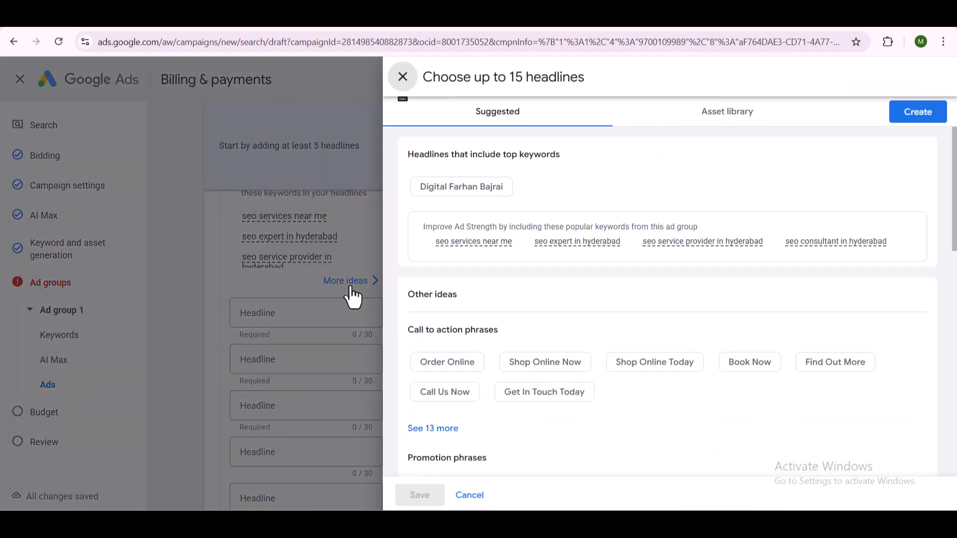
{"action": "left_click", "coordinate": [717, 118]}
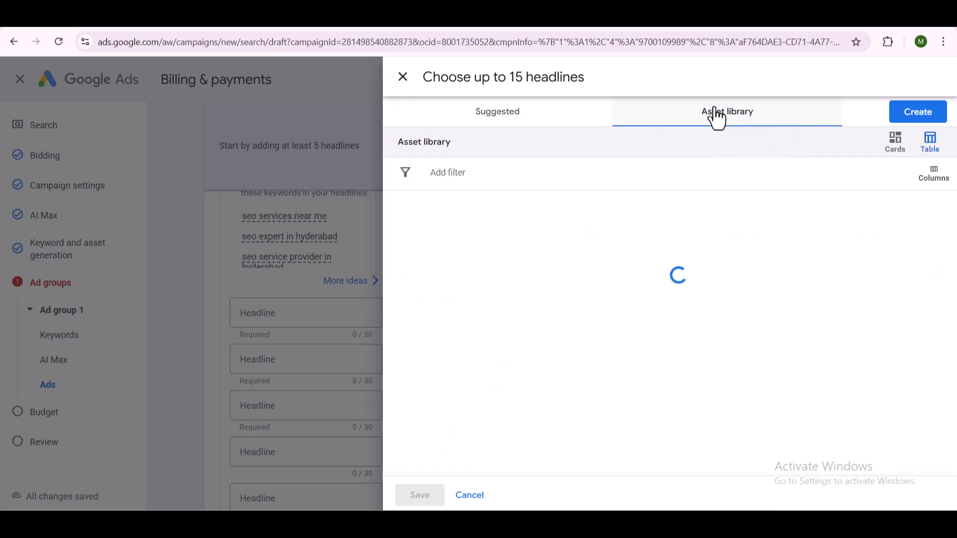
{"action": "left_click", "coordinate": [516, 114]}
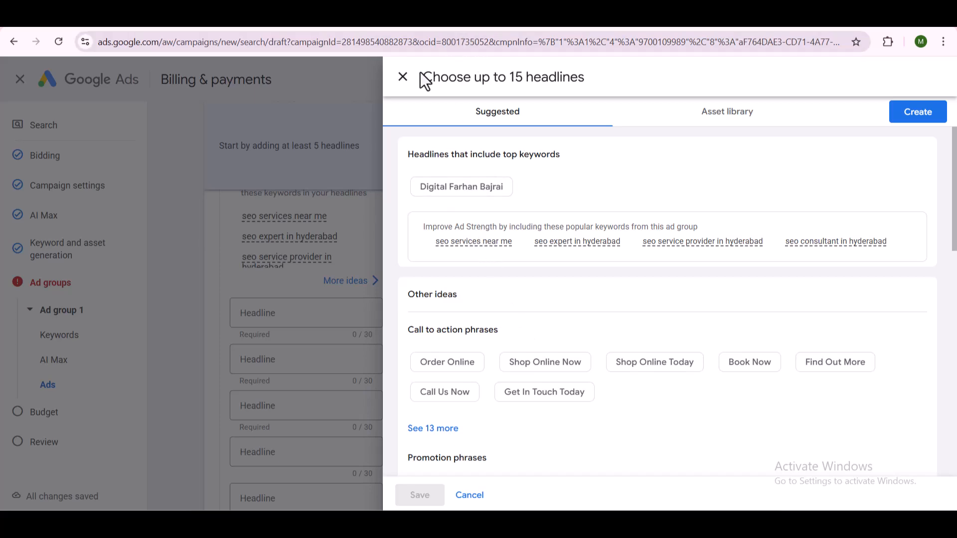
{"action": "left_click", "coordinate": [403, 77]}
- Enter "seo expert in hyderabad" as the ad's first headline
{"action": "left_click", "coordinate": [333, 313]}
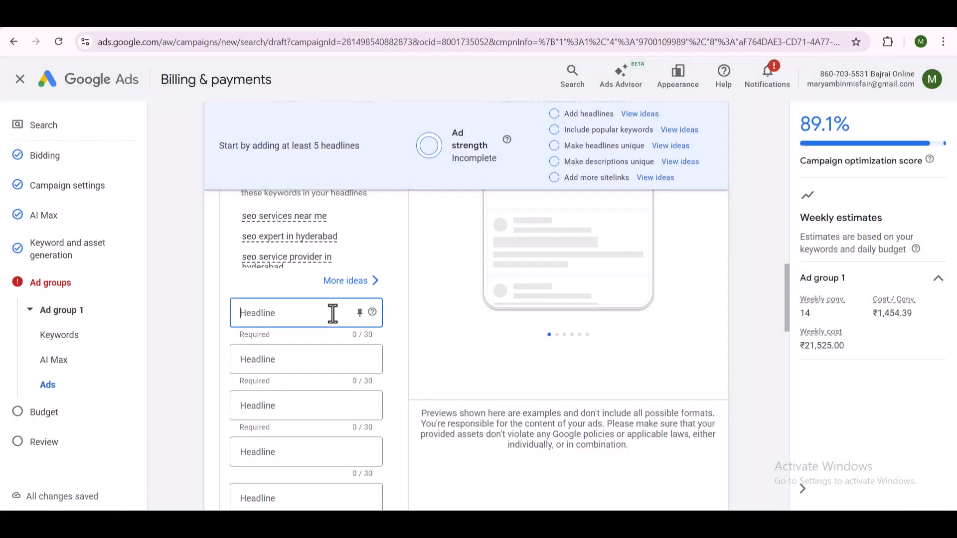
{"action": "type", "text": "seo"}
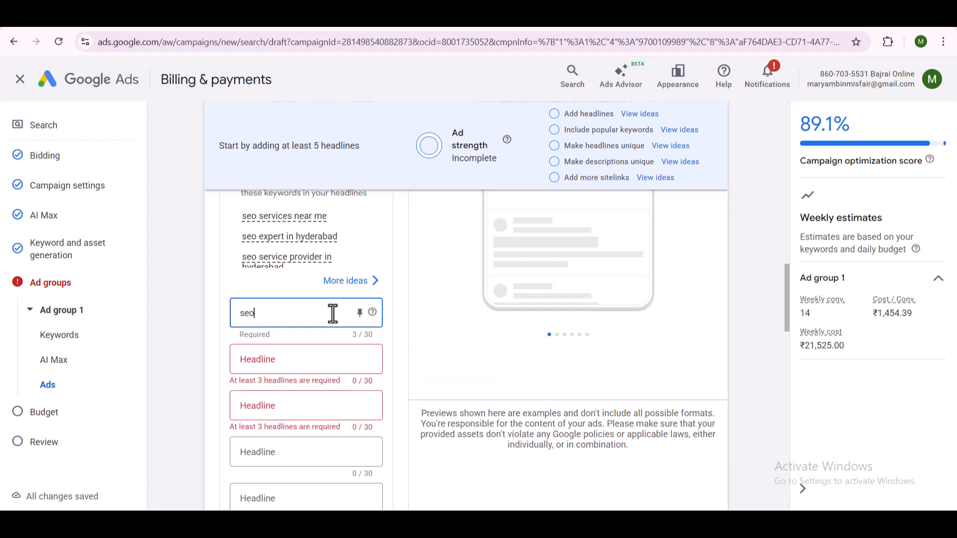
{"action": "type", "text": " expert"}
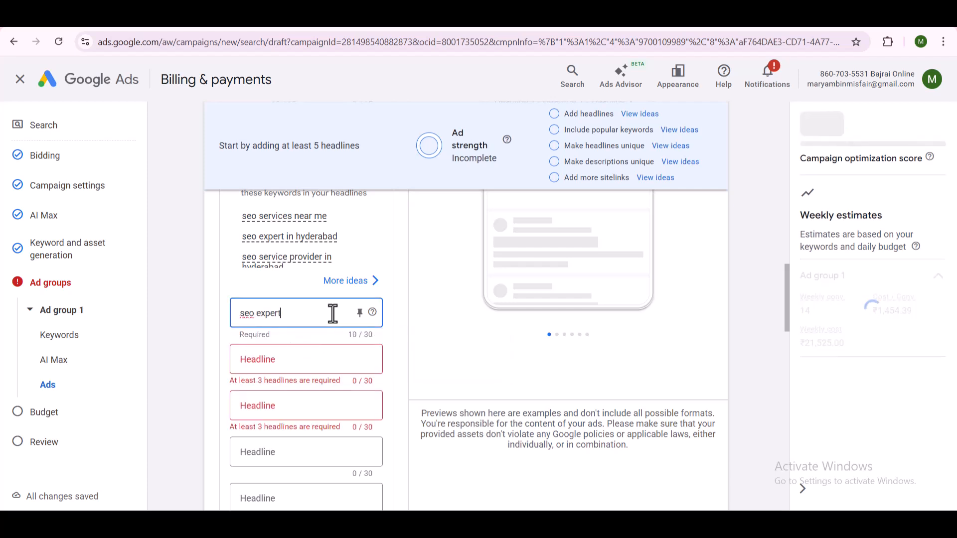
{"action": "type", "text": " in hyderabad"}
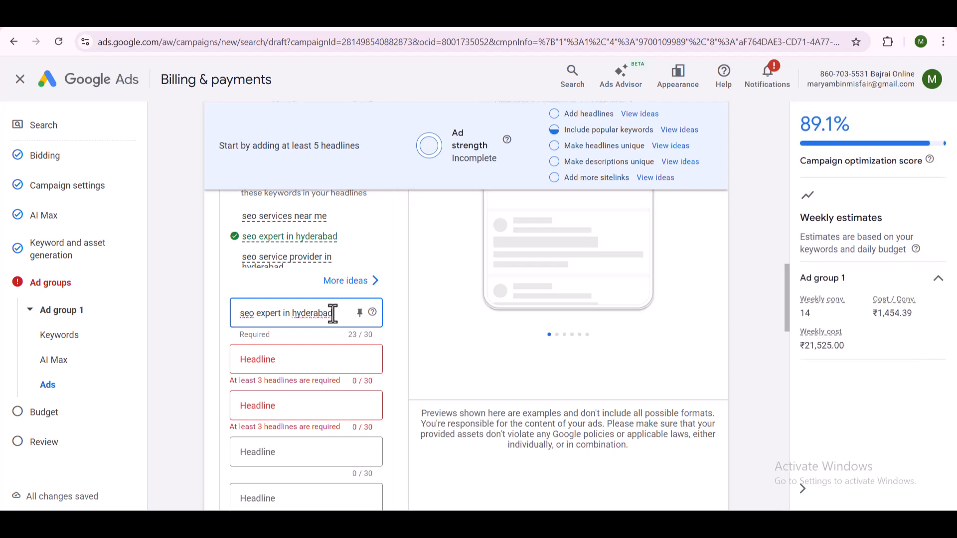
- Enter "SEO consultant in hyderabad" as the ad's second headline
{"action": "key", "text": "Tab"}
{"action": "key", "text": "Tab"}
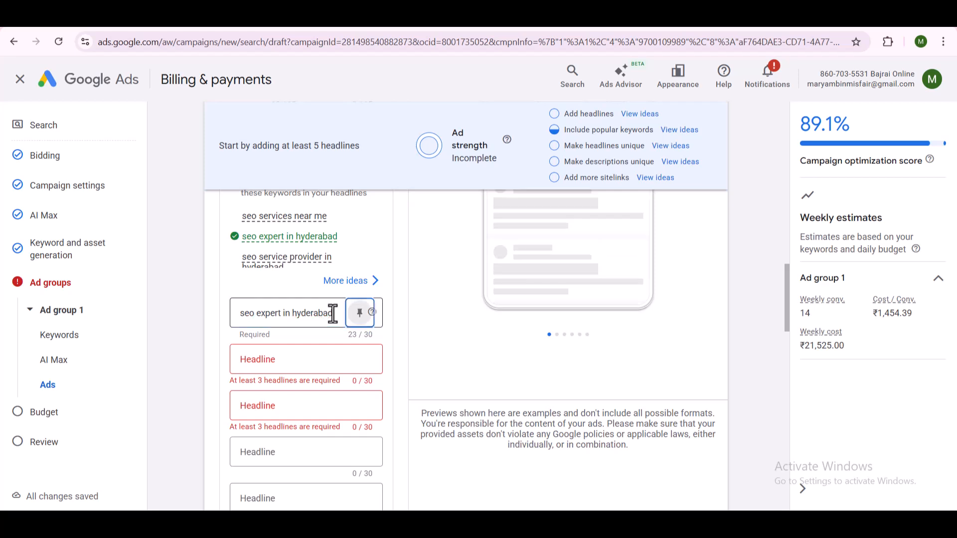
{"action": "key", "text": "Tab"}
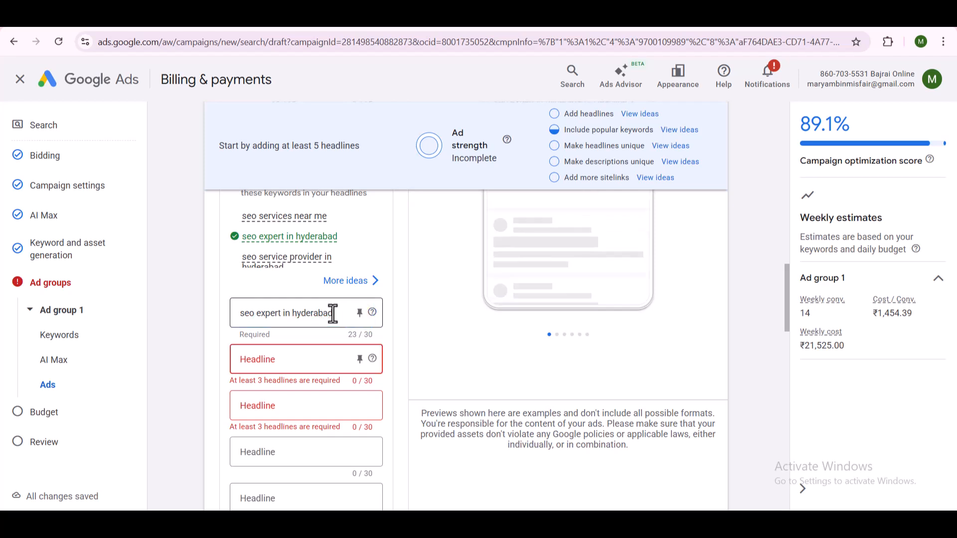
{"action": "type", "text": "Se"}
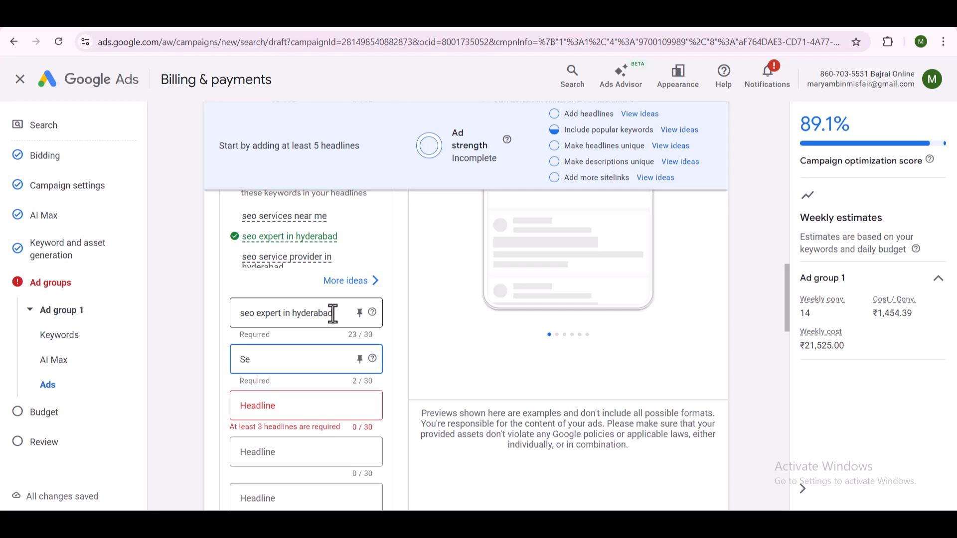
{"action": "type", "text": "O consul"}
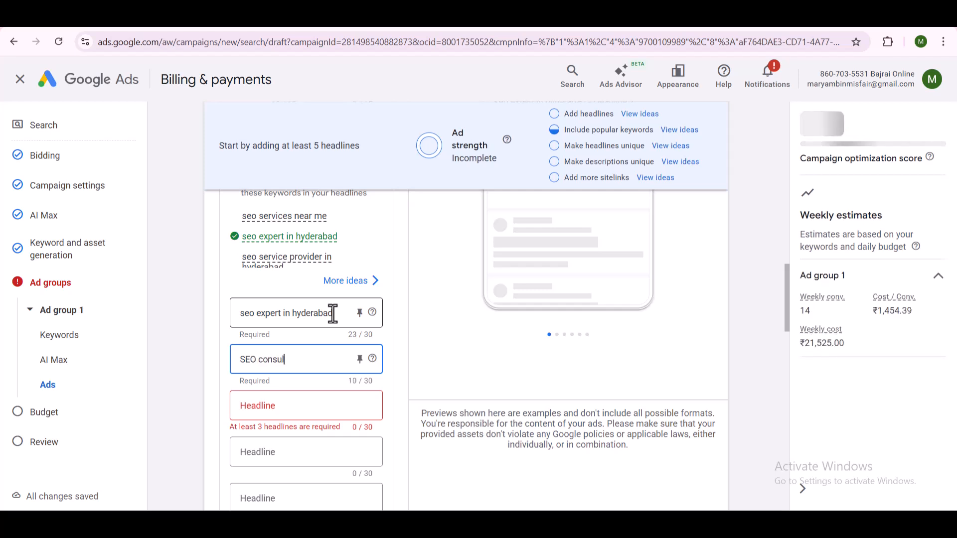
{"action": "type", "text": "tant in hyderabad"}
- Enter "SEO expert near me" as the ad's third headline
{"action": "key", "text": "Tab"}
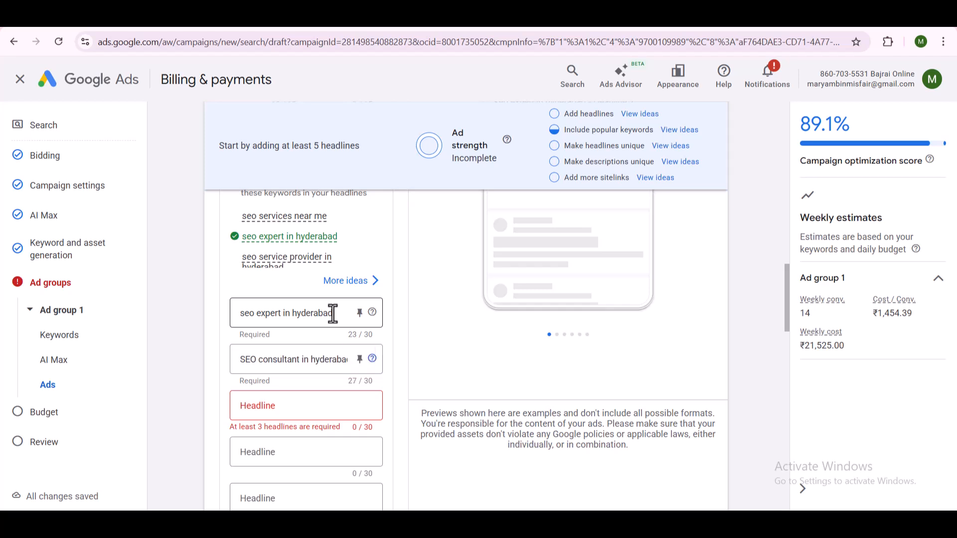
{"action": "key", "text": "Tab"}
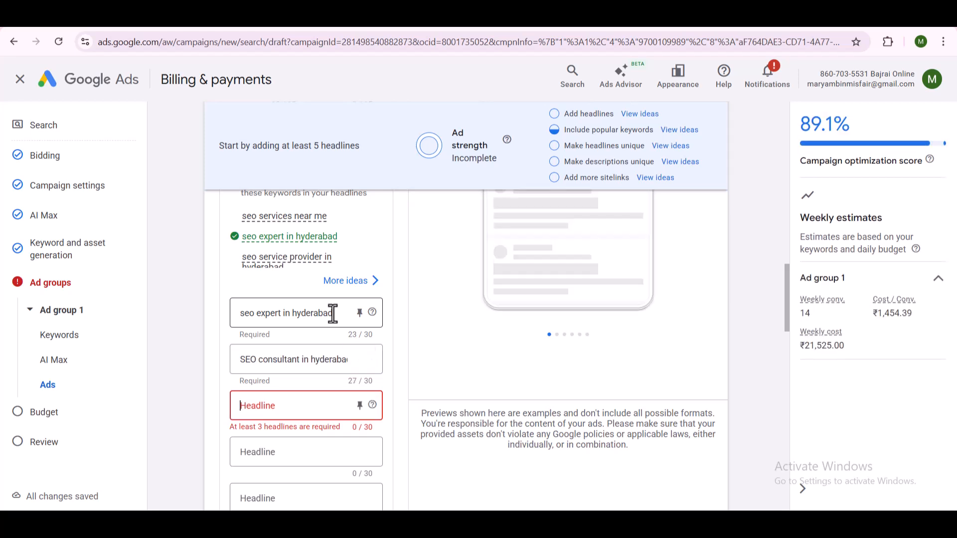
{"action": "type", "text": "SE"}
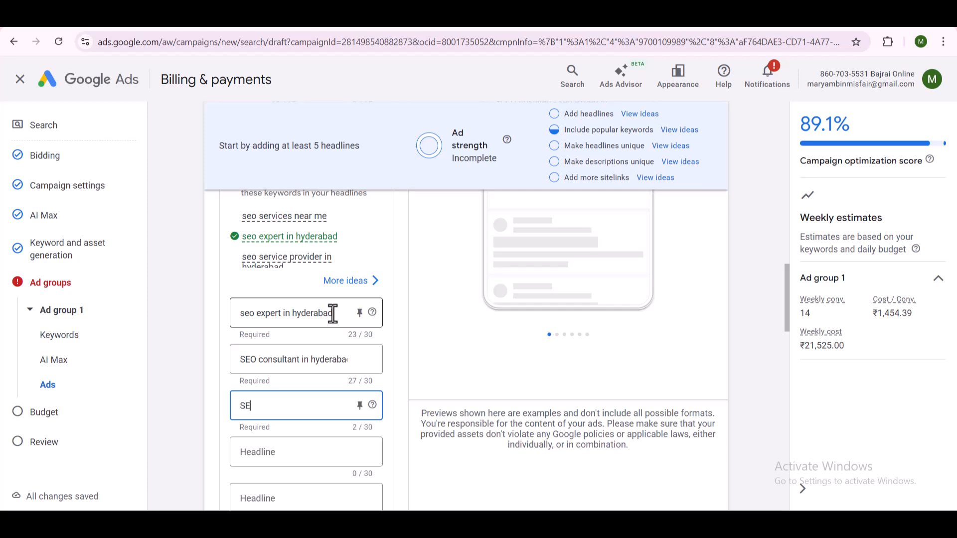
{"action": "type", "text": "O expert near"}
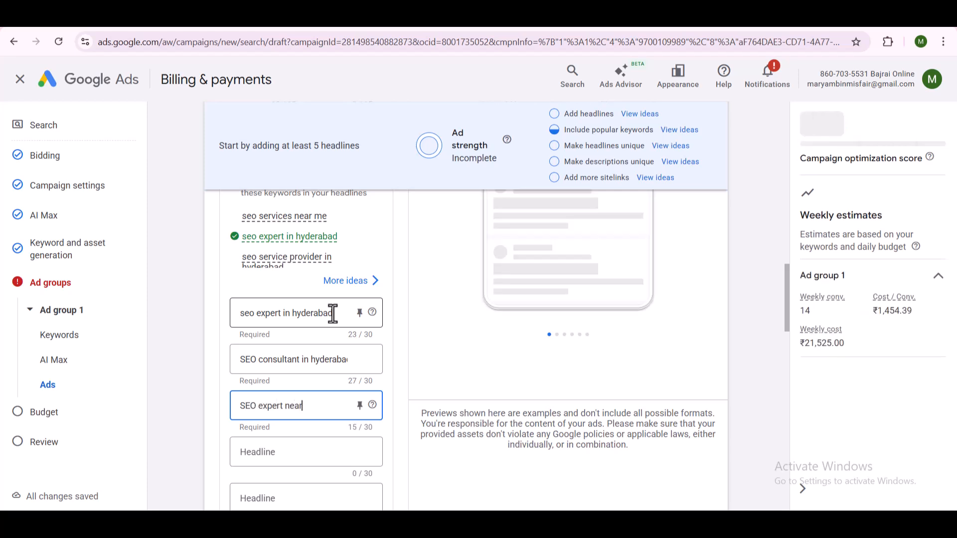
{"action": "type", "text": " me"}
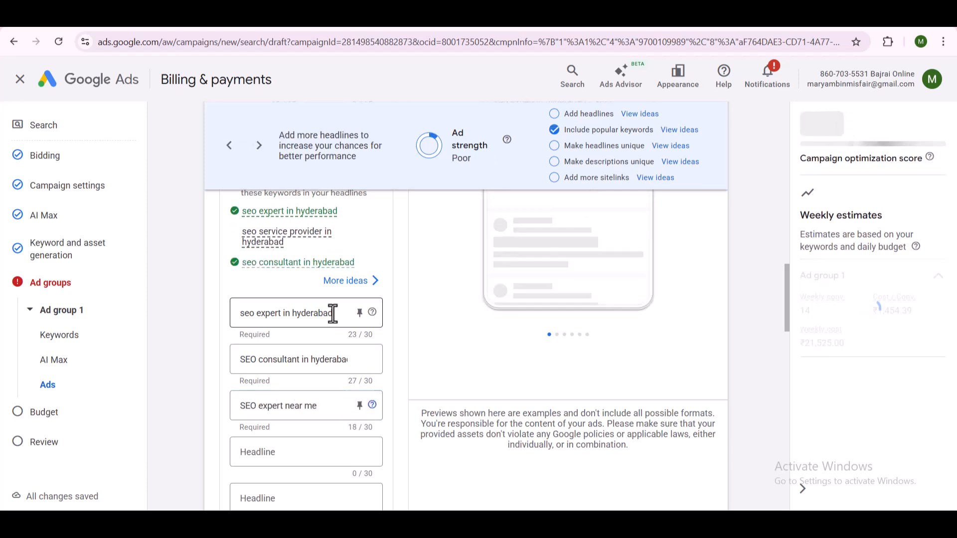
- Enter "Best SEO provider Hyderabad" as the ad's fourth headline
{"action": "key", "text": "Tab"}
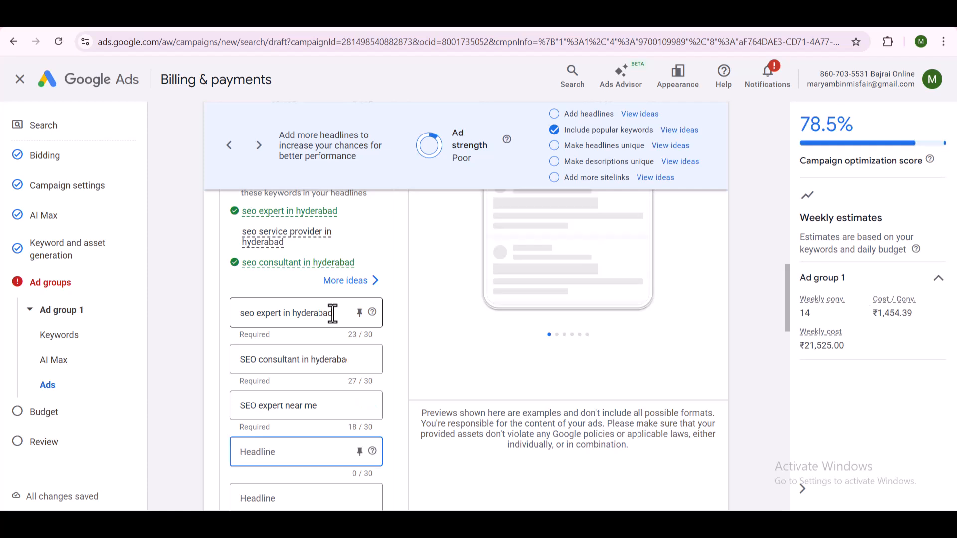
{"action": "type", "text": "Best SEO"}
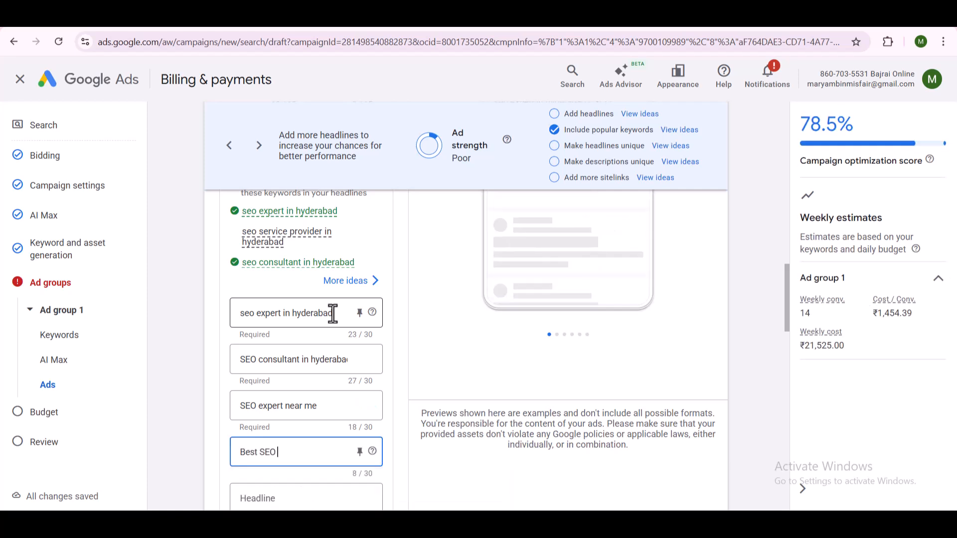
{"action": "type", "text": " provider Hyderabad"}
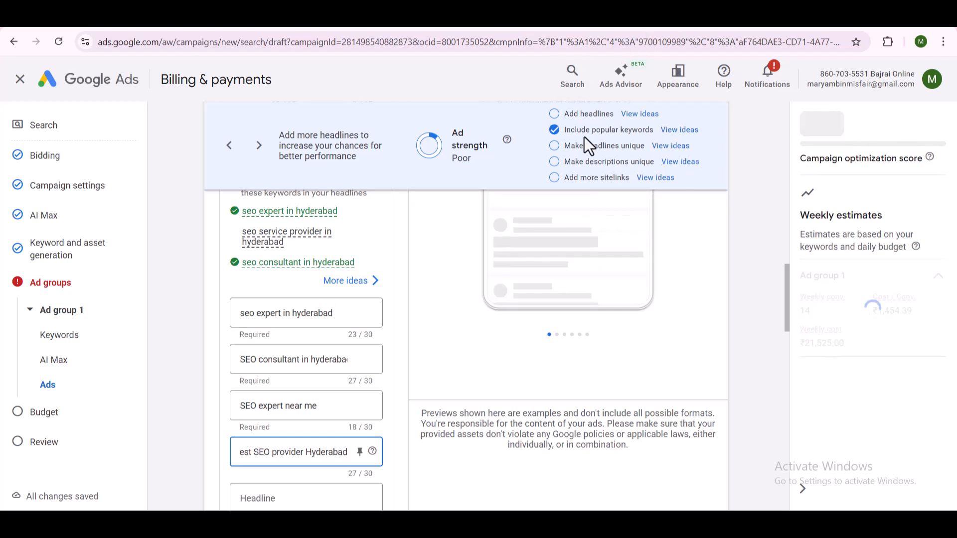
- Reopen the headline ideas, expand the call to action phrases and select "Call Now" as the fifth headline
{"action": "scroll", "coordinate": [283, 427], "scroll_direction": "down", "scroll_amount": 1}
{"action": "left_click", "coordinate": [291, 432]}
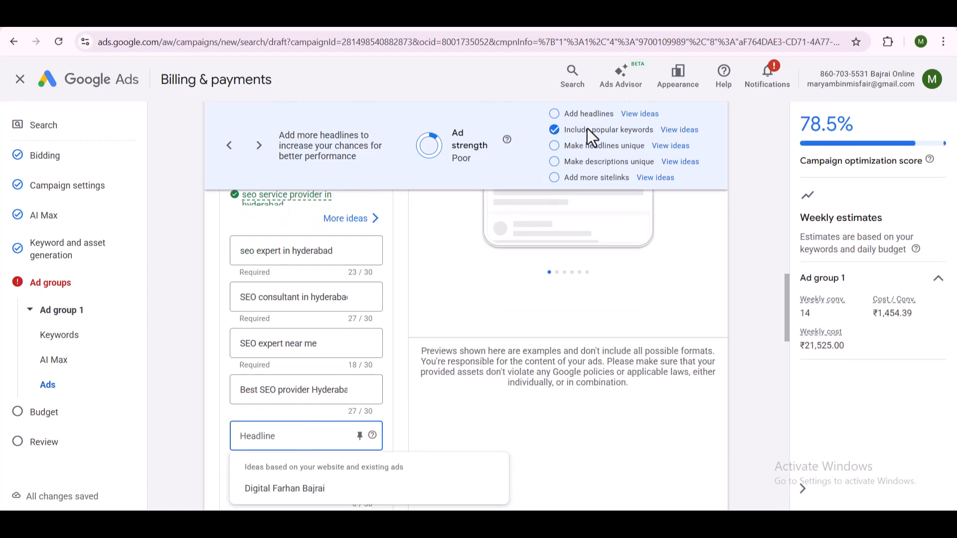
{"action": "left_click", "coordinate": [366, 220]}
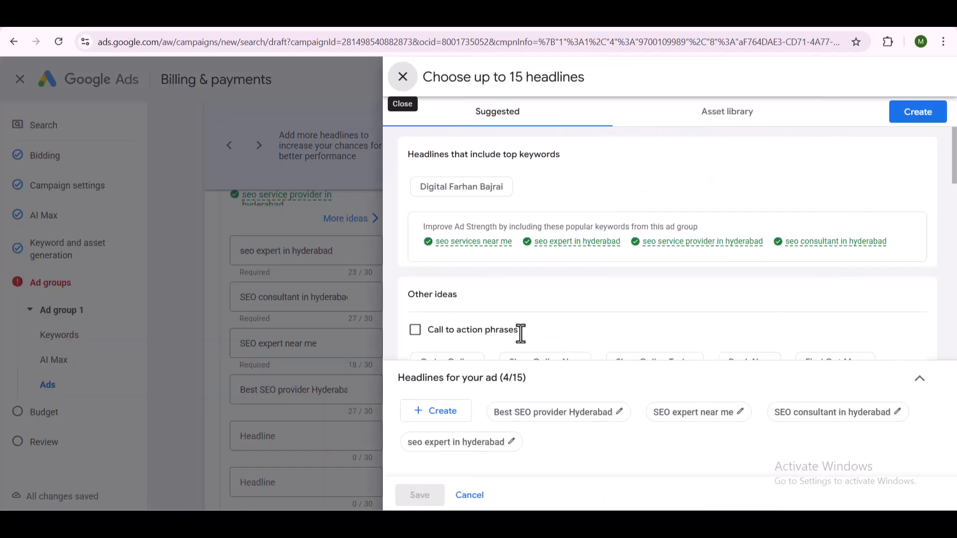
{"action": "scroll", "coordinate": [498, 319], "scroll_direction": "down", "scroll_amount": 3}
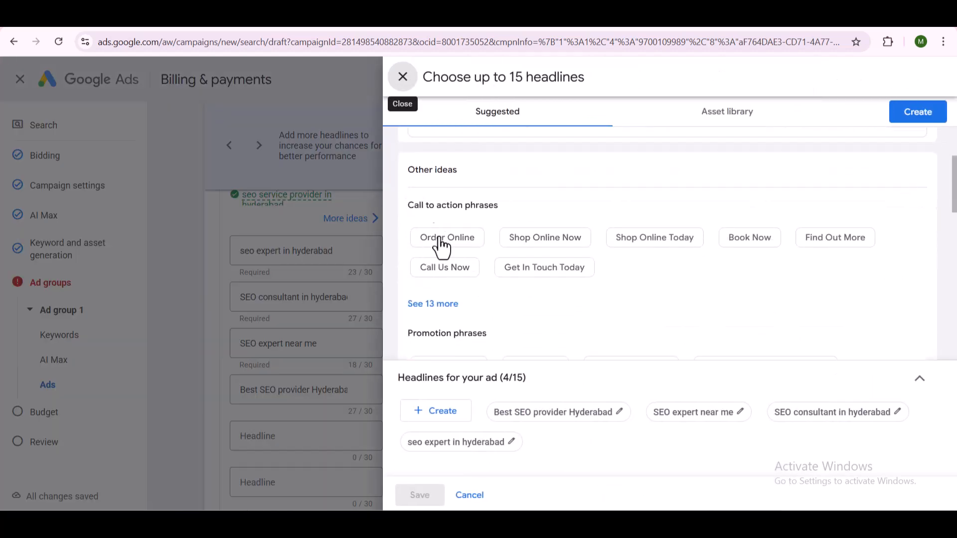
{"action": "left_click", "coordinate": [433, 305]}
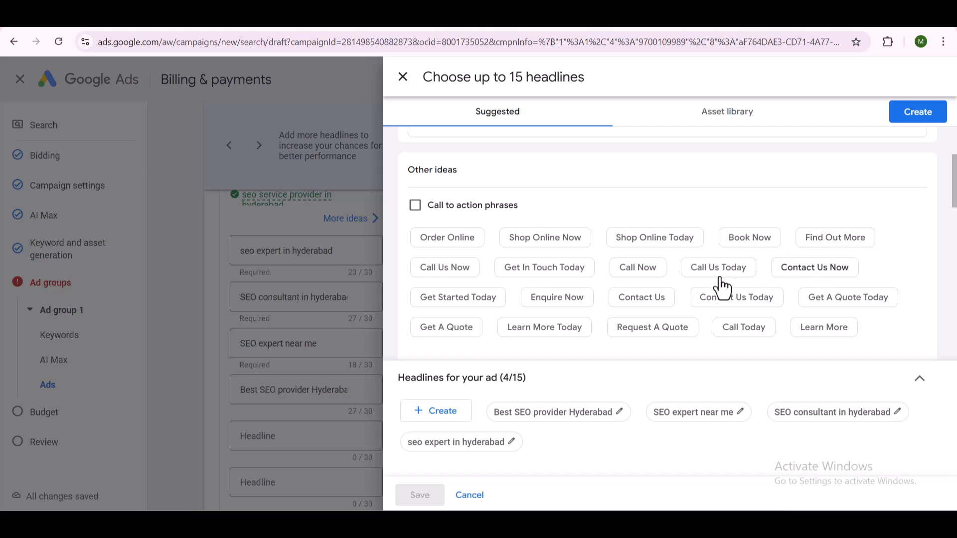
{"action": "left_click", "coordinate": [629, 272]}
- Expand the promotion phrases in the headline ideas and select "Affordable Rates" as the sixth headline
{"action": "scroll", "coordinate": [573, 274], "scroll_direction": "down", "scroll_amount": 1}
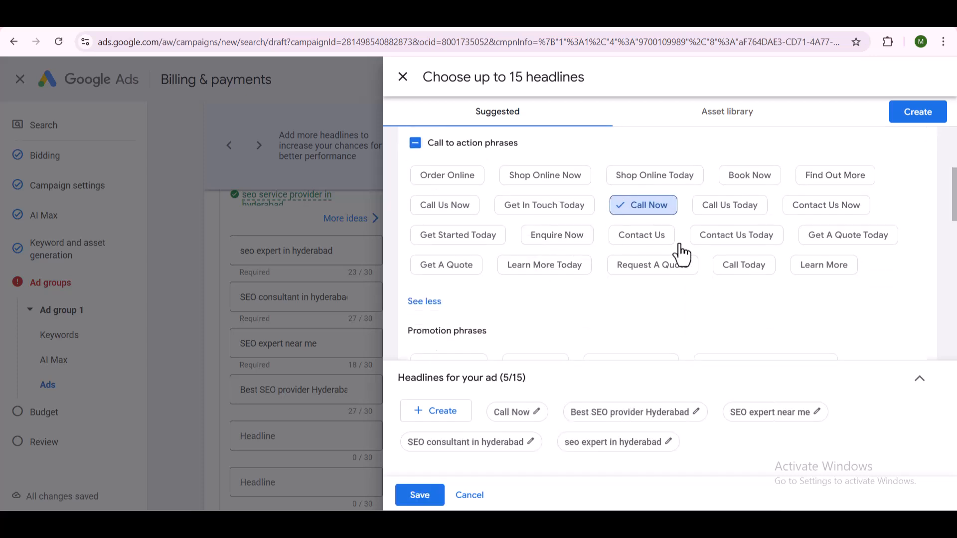
{"action": "scroll", "coordinate": [665, 276], "scroll_direction": "down", "scroll_amount": 1}
{"action": "scroll", "coordinate": [665, 279], "scroll_direction": "down", "scroll_amount": 1}
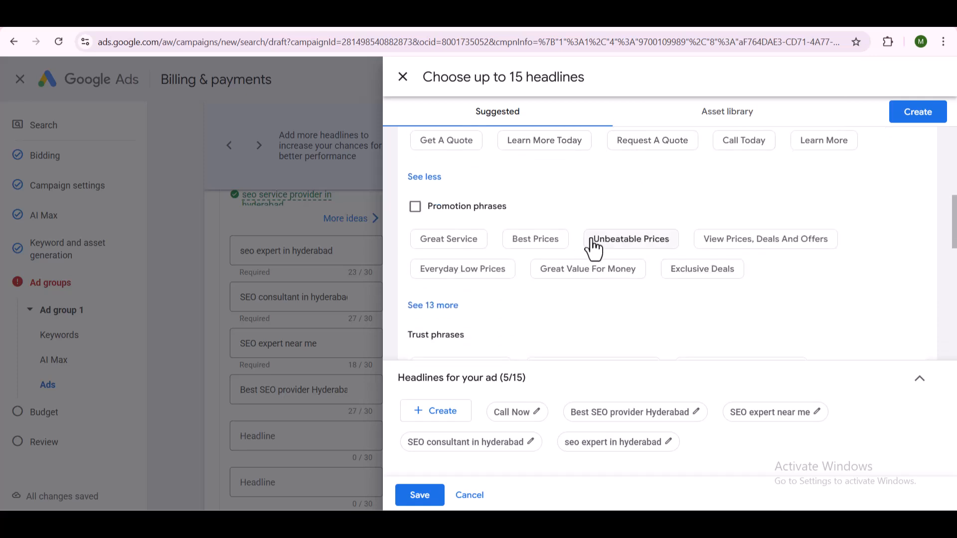
{"action": "left_click", "coordinate": [451, 305]}
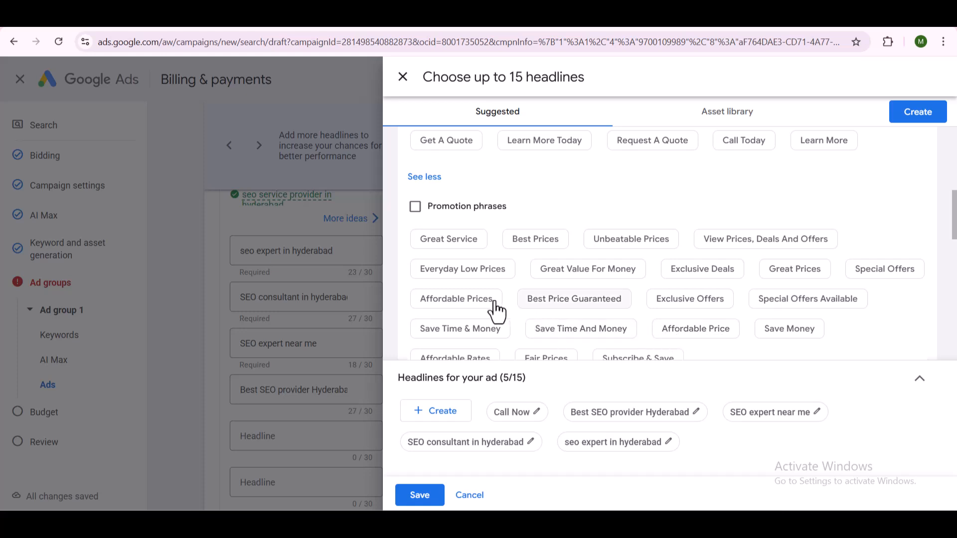
{"action": "scroll", "coordinate": [438, 305], "scroll_direction": "down", "scroll_amount": 1}
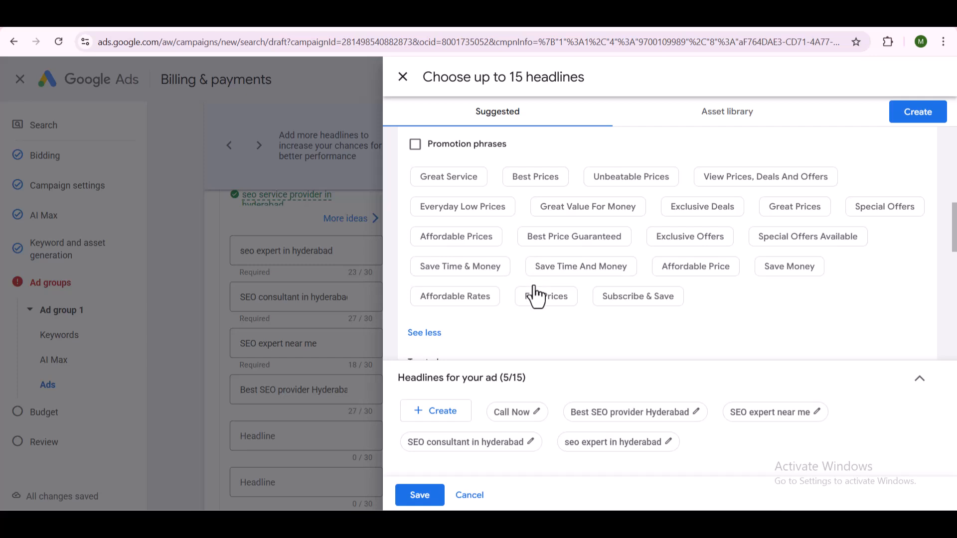
{"action": "left_click", "coordinate": [463, 298]}
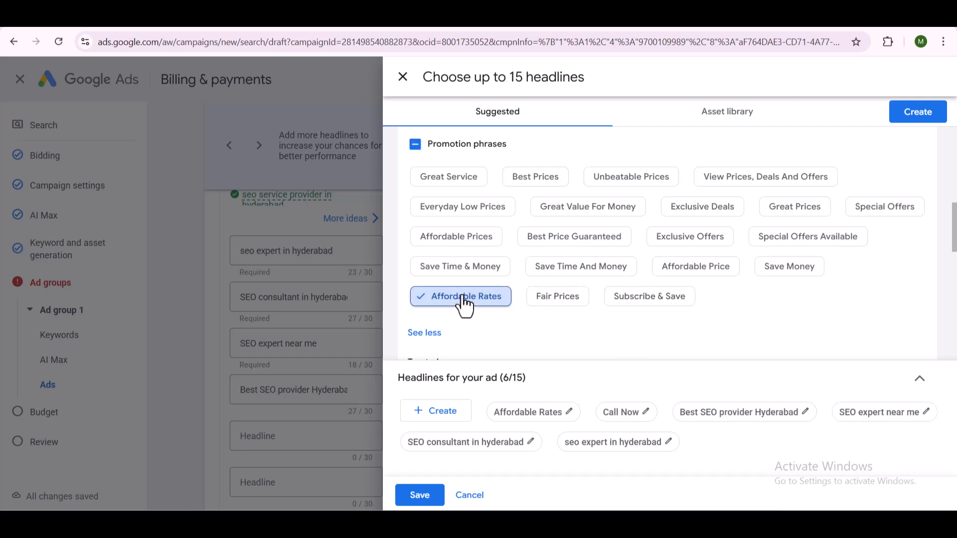
- Expand the trust phrases in the headline ideas and select "Experienced Professionals" as the seventh headline
{"action": "scroll", "coordinate": [462, 299], "scroll_direction": "down", "scroll_amount": 2}
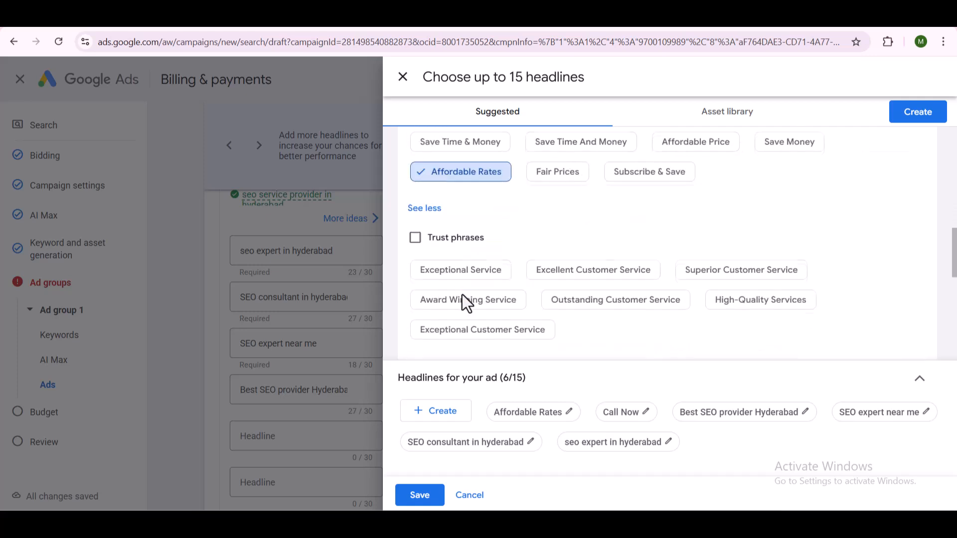
{"action": "scroll", "coordinate": [534, 331], "scroll_direction": "down", "scroll_amount": 1}
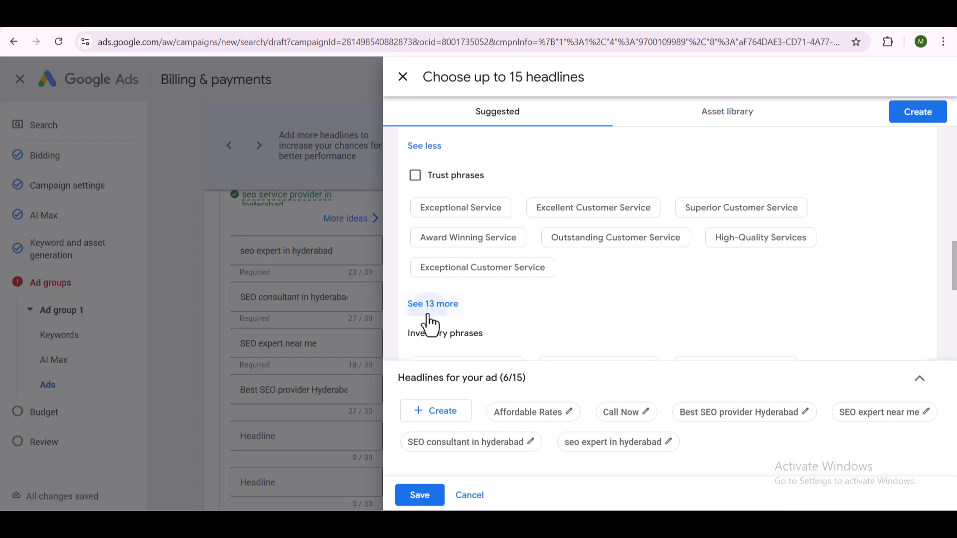
{"action": "left_click", "coordinate": [428, 315]}
{"action": "scroll", "coordinate": [836, 325], "scroll_direction": "down", "scroll_amount": 1}
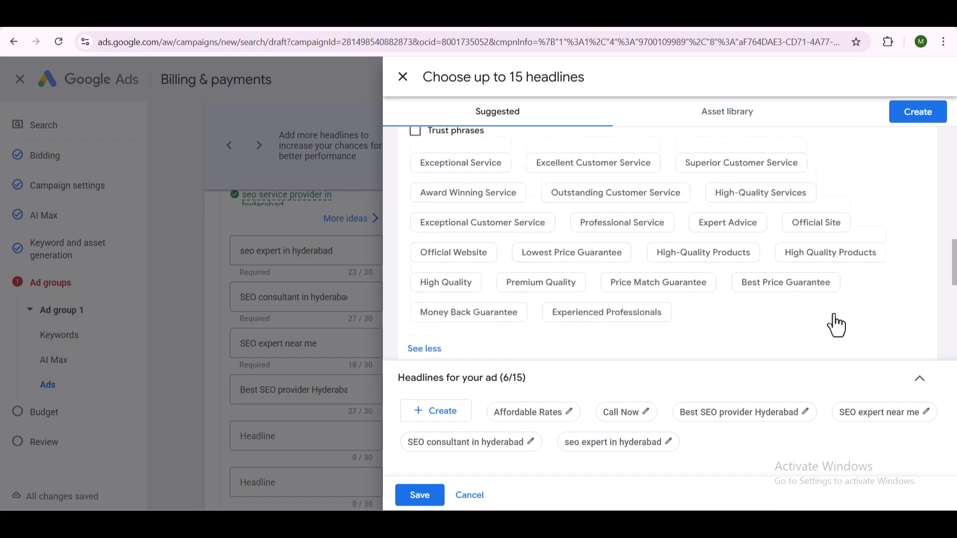
{"action": "left_click", "coordinate": [608, 305]}
- Examine the full lists of inventory, location and shipping phrases for further suitable headlines
{"action": "scroll", "coordinate": [680, 244], "scroll_direction": "down", "scroll_amount": 2}
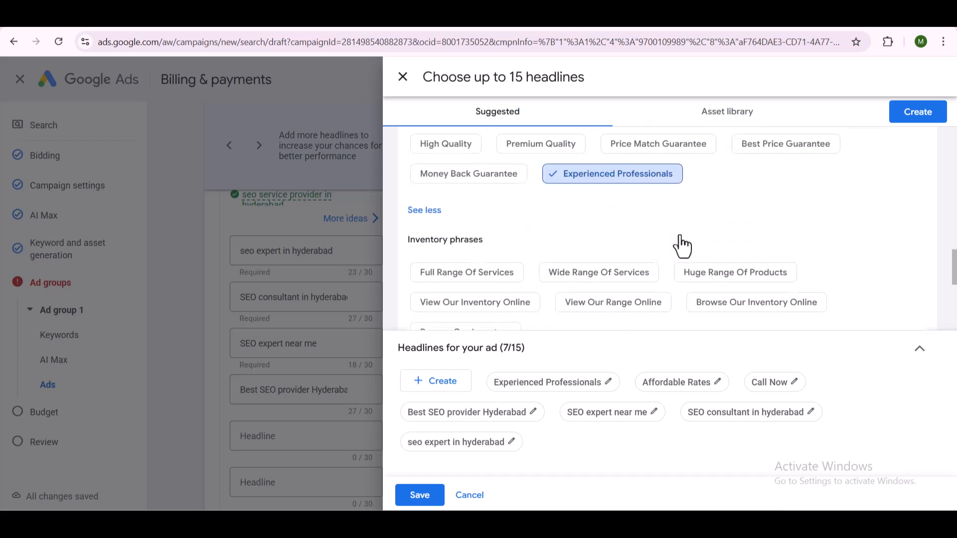
{"action": "scroll", "coordinate": [679, 246], "scroll_direction": "down", "scroll_amount": 1}
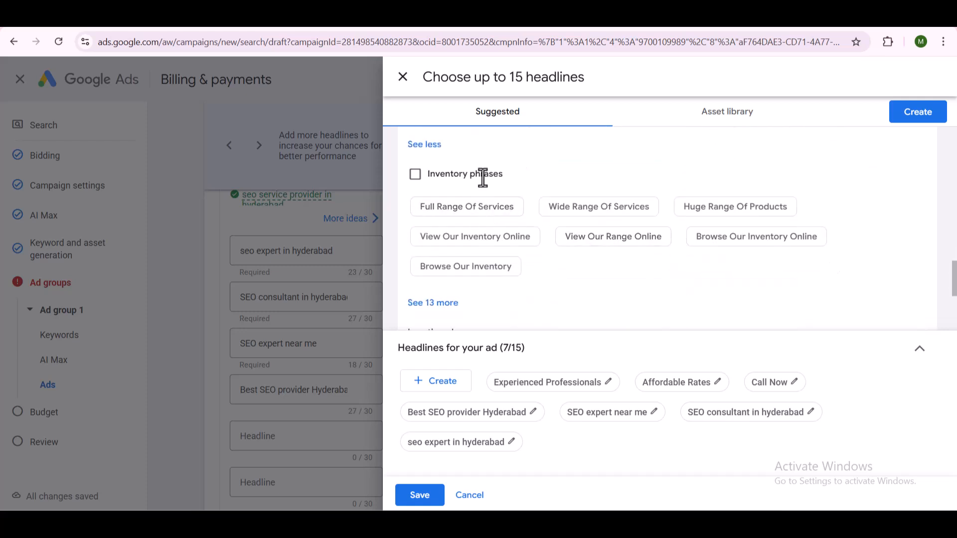
{"action": "left_click", "coordinate": [432, 304]}
{"action": "scroll", "coordinate": [584, 246], "scroll_direction": "down", "scroll_amount": 3}
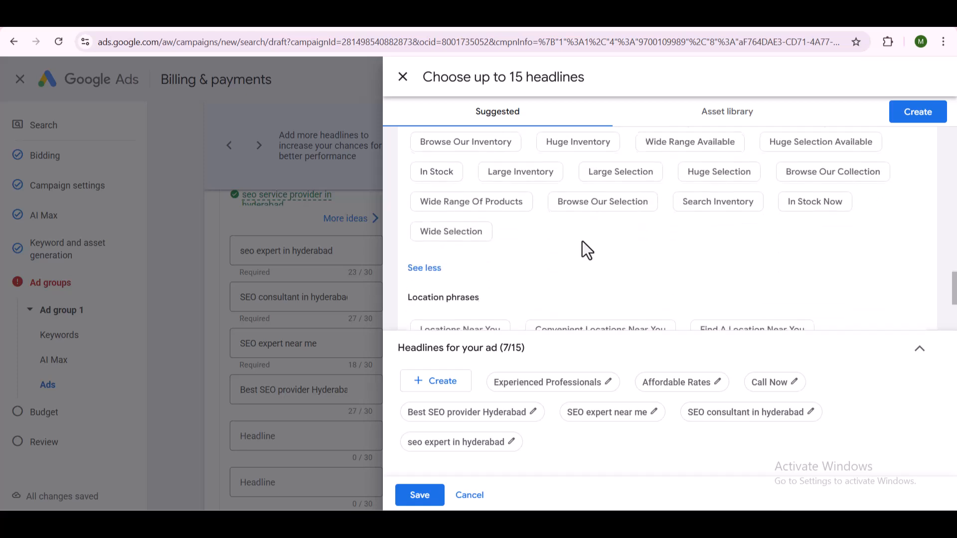
{"action": "scroll", "coordinate": [603, 257], "scroll_direction": "down", "scroll_amount": 1}
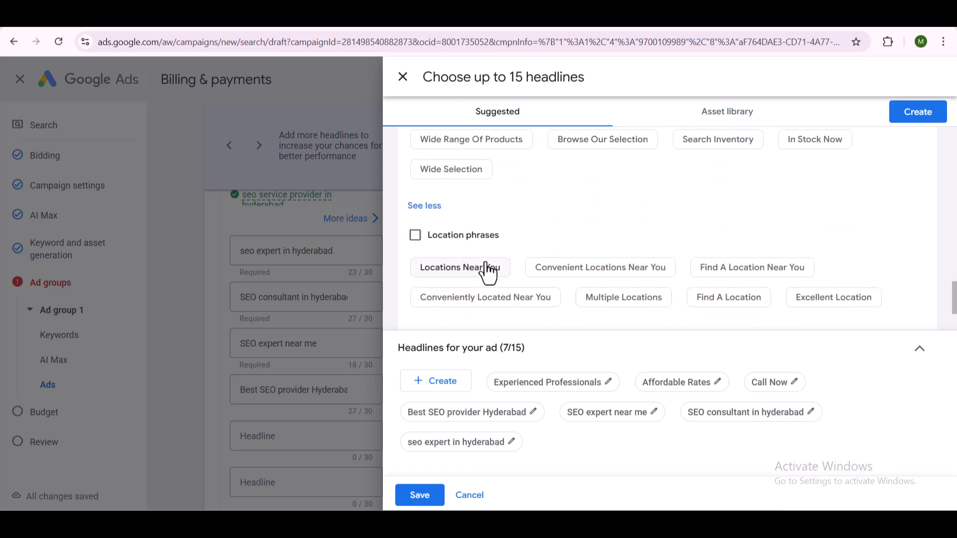
{"action": "scroll", "coordinate": [659, 255], "scroll_direction": "down", "scroll_amount": 1}
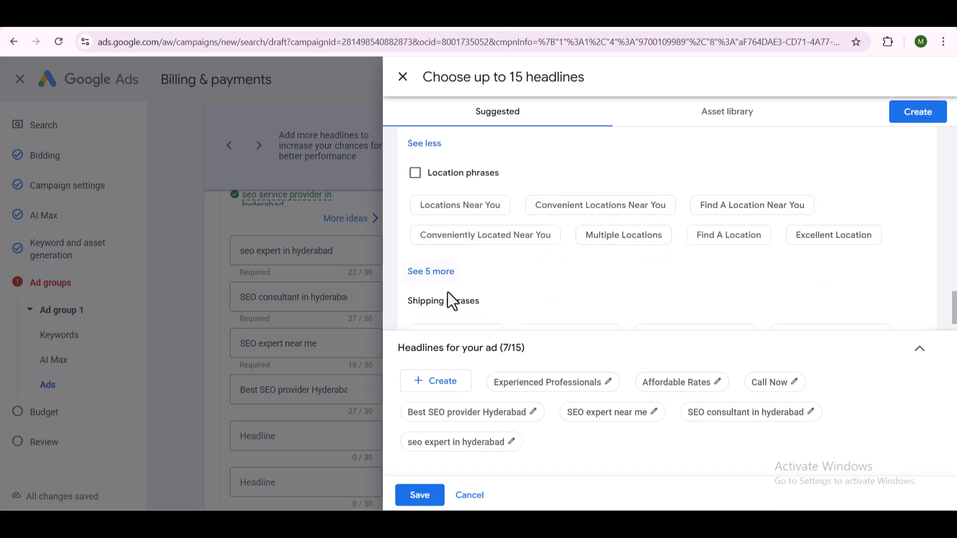
{"action": "left_click", "coordinate": [431, 272]}
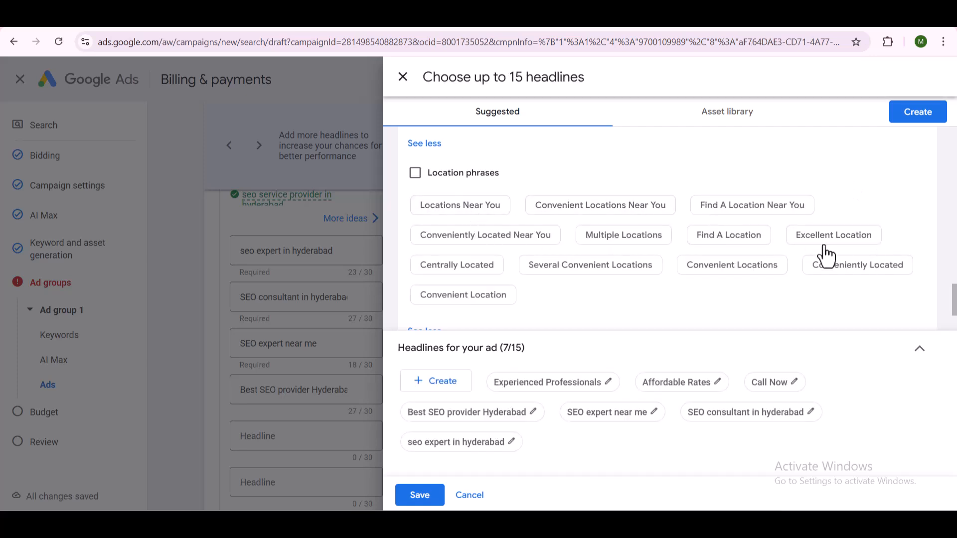
{"action": "scroll", "coordinate": [545, 237], "scroll_direction": "down", "scroll_amount": 2}
{"action": "scroll", "coordinate": [454, 262], "scroll_direction": "down", "scroll_amount": 1}
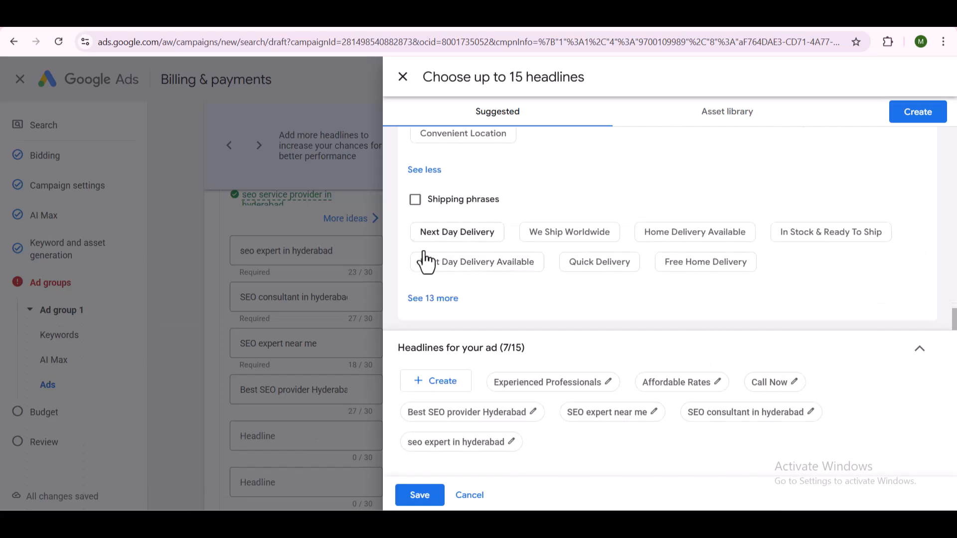
{"action": "left_click", "coordinate": [441, 299]}
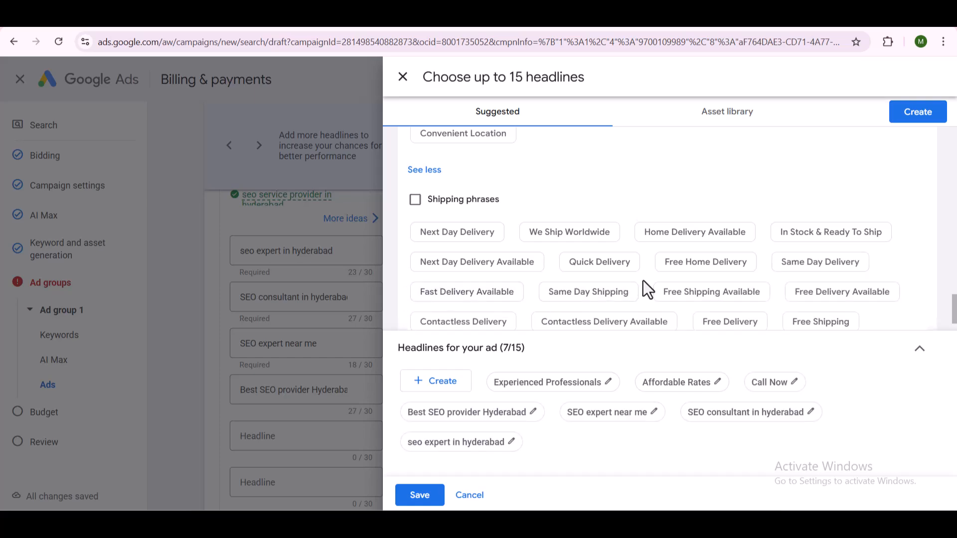
{"action": "scroll", "coordinate": [642, 289], "scroll_direction": "down", "scroll_amount": 2}
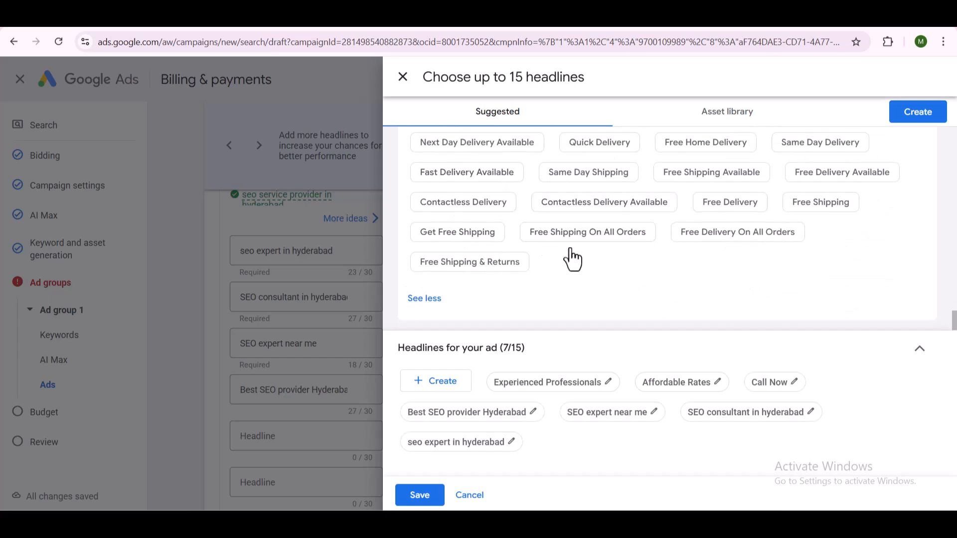
- Save the selected headline ideas to the ad
{"action": "left_click", "coordinate": [421, 503]}
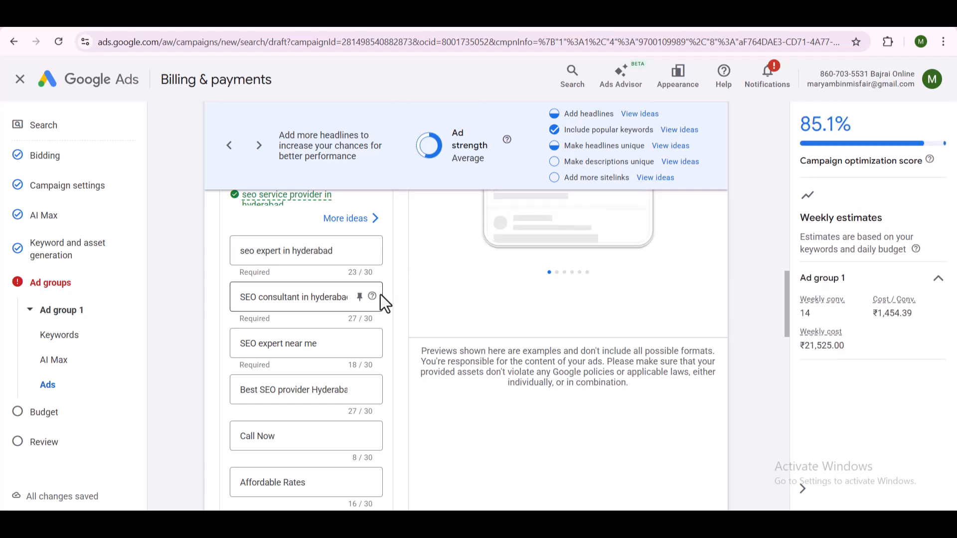
{"action": "scroll", "coordinate": [380, 294], "scroll_direction": "down", "scroll_amount": 2}
{"action": "left_click", "coordinate": [283, 462]}
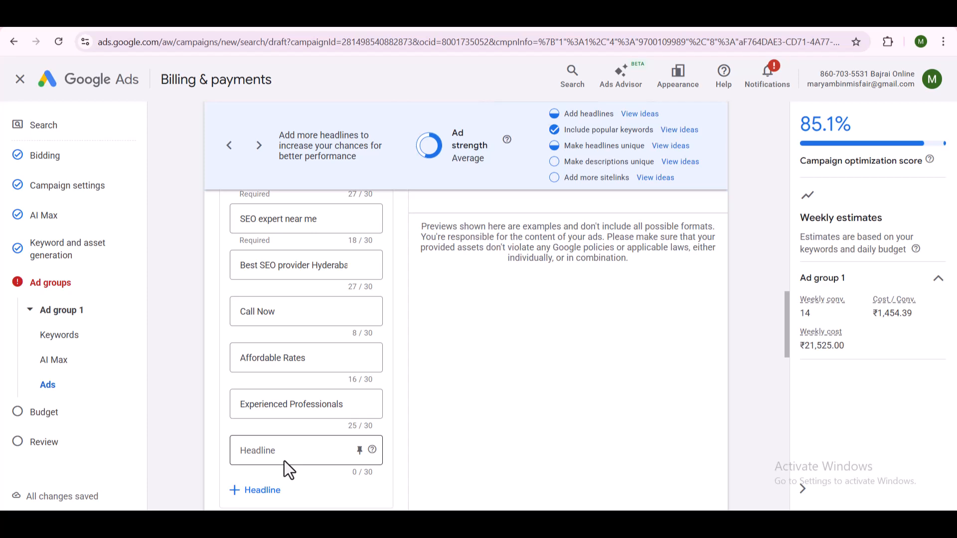
- Check the suggested ideas and the asset library for ad descriptions, and close the picker without choosing any
{"action": "scroll", "coordinate": [286, 458], "scroll_direction": "down", "scroll_amount": 2}
{"action": "left_click", "coordinate": [273, 453]}
{"action": "scroll", "coordinate": [273, 454], "scroll_direction": "down", "scroll_amount": 2}
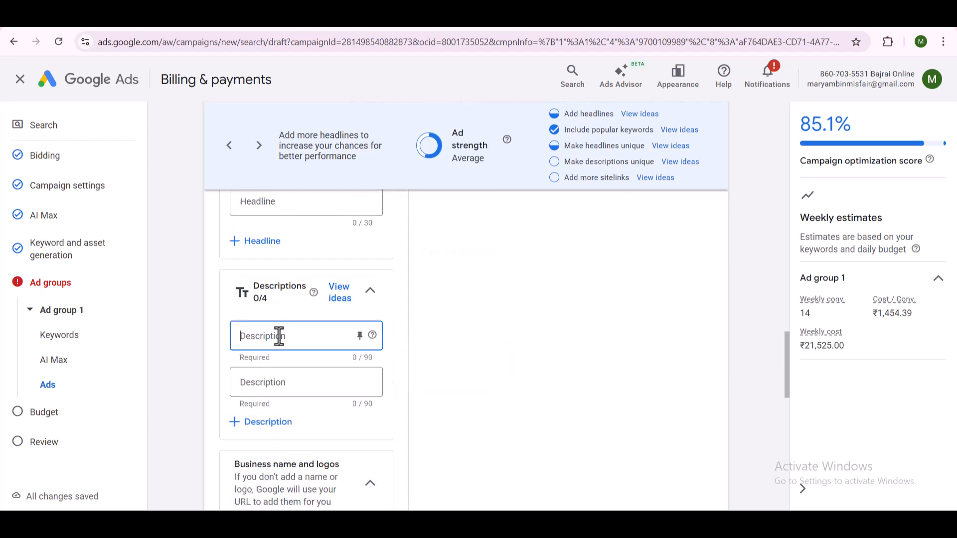
{"action": "left_click", "coordinate": [349, 299]}
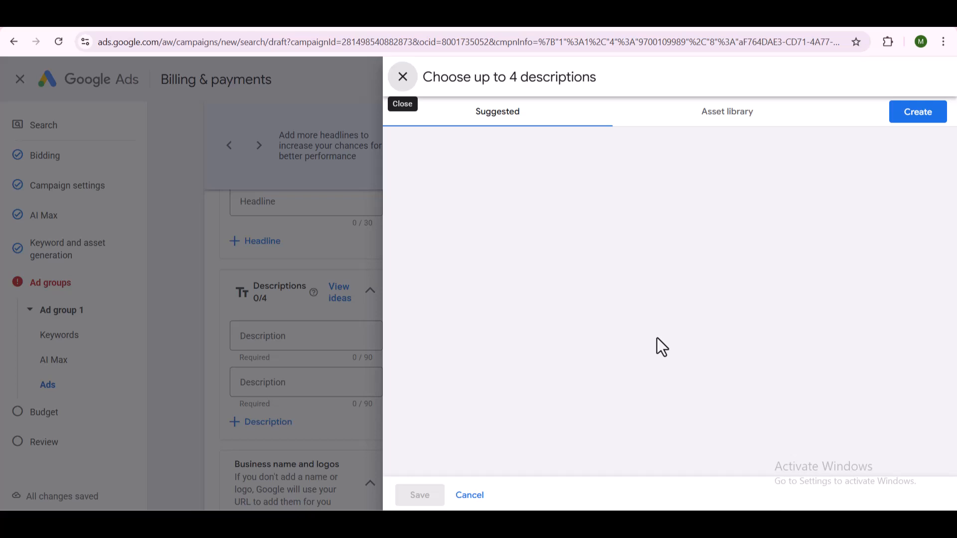
{"action": "left_click", "coordinate": [698, 112]}
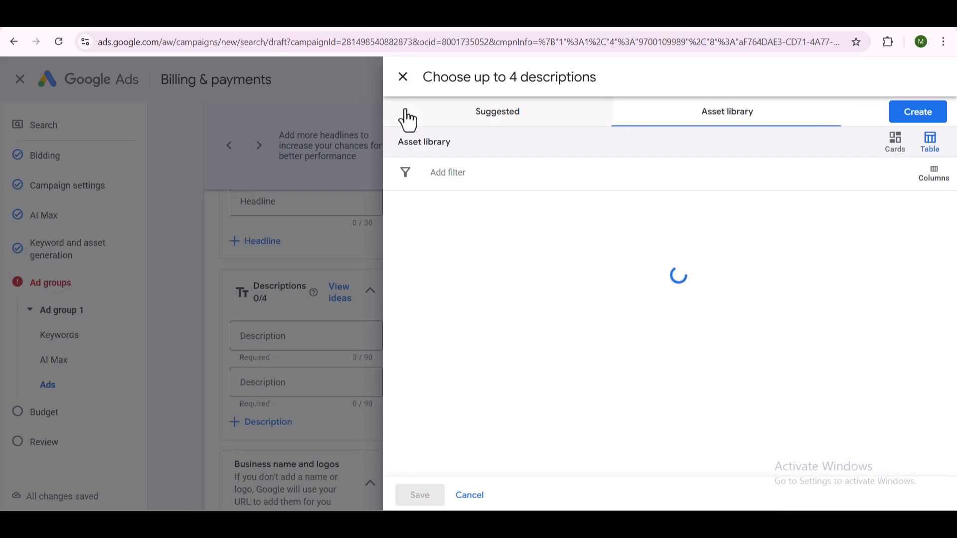
{"action": "left_click", "coordinate": [399, 79]}
- Enter "best seo service provider in hyderabad" as the ad's first description
{"action": "left_click", "coordinate": [326, 337]}
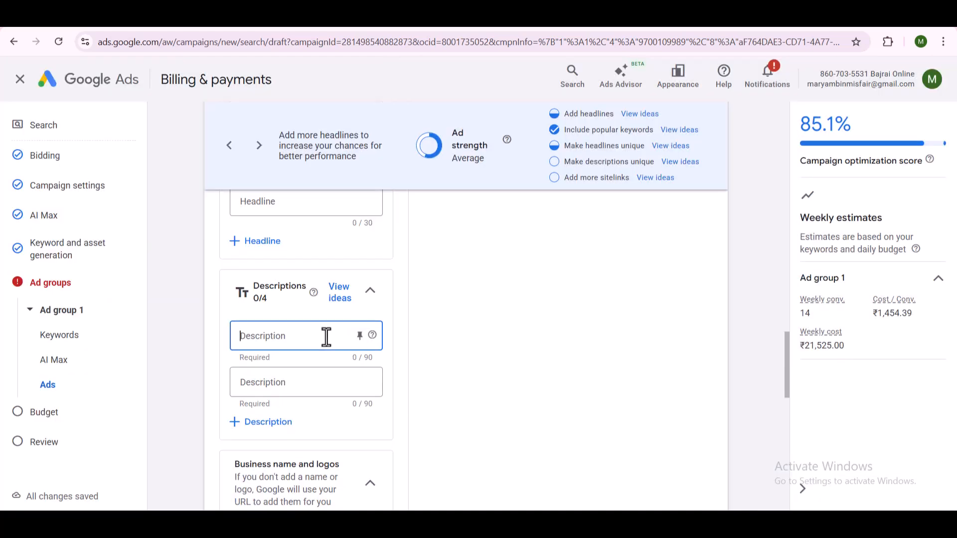
{"action": "type", "text": "best seo service pro"}
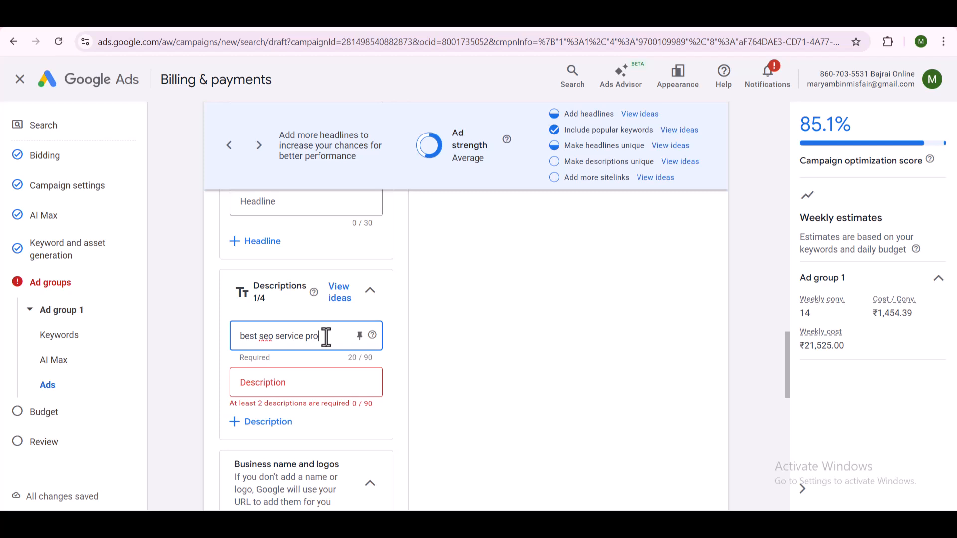
{"action": "type", "text": " in hyderabad"}
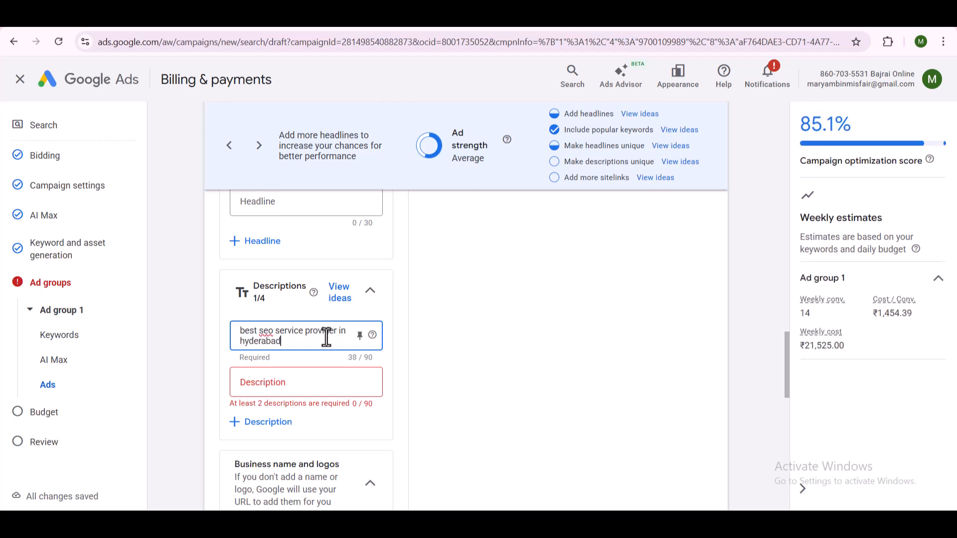
{"action": "key", "text": "Tab"}
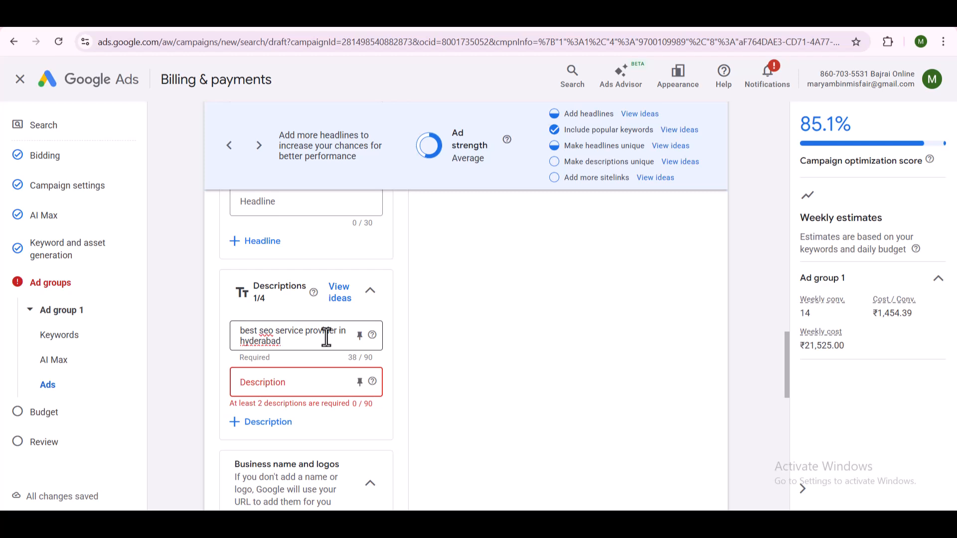
- Enter "want to rank your website on Google, you are at the right place to avail expert SEO service" as the second description
{"action": "type", "text": "want to ran k"}
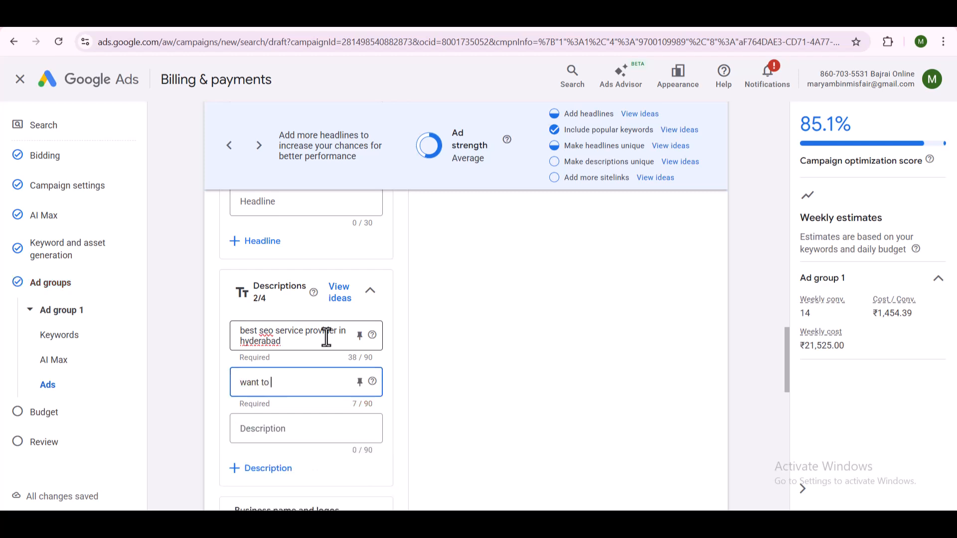
{"action": "key", "text": "BackSpace"}
{"action": "key", "text": "BackSpace"}
{"action": "type", "text": "k your website on"}
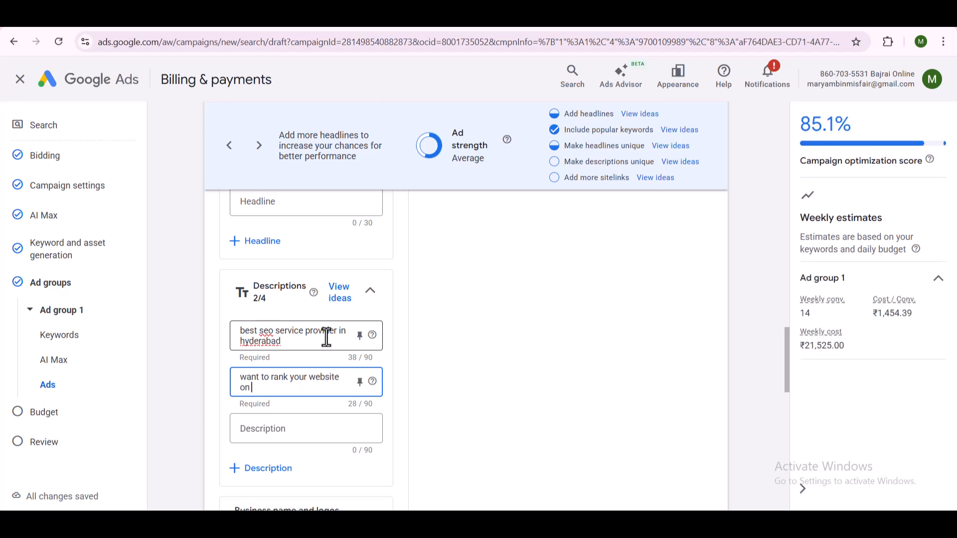
{"action": "type", "text": " Google, "}
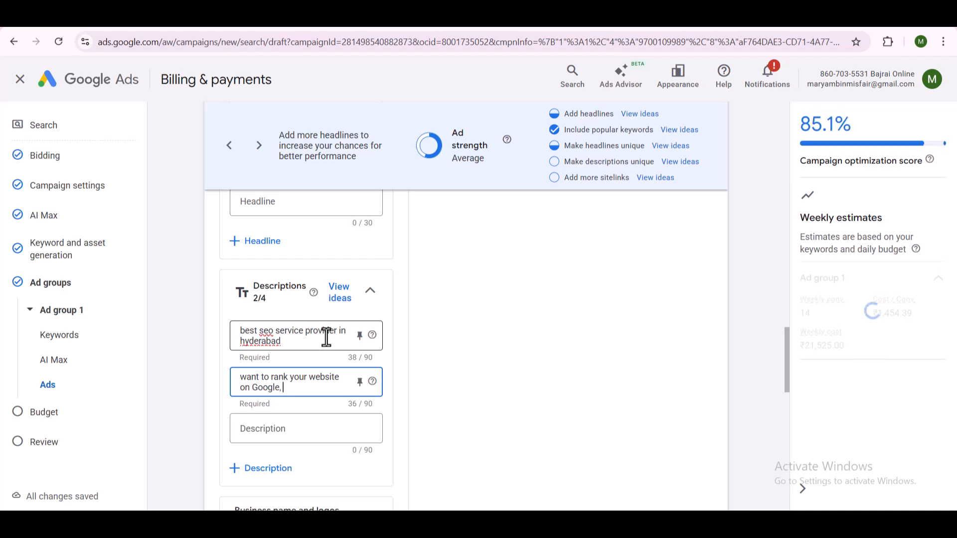
{"action": "type", "text": "you are at th"}
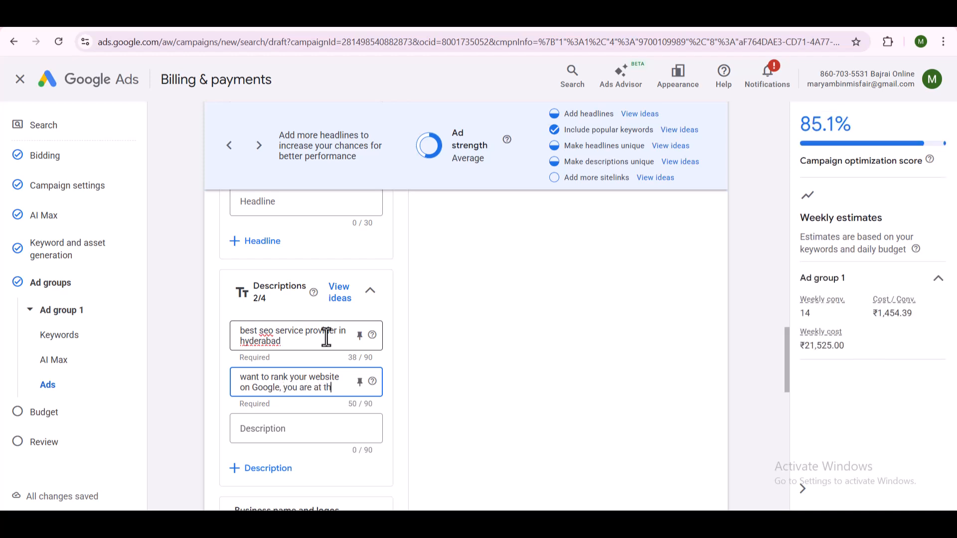
{"action": "type", "text": "e right place"}
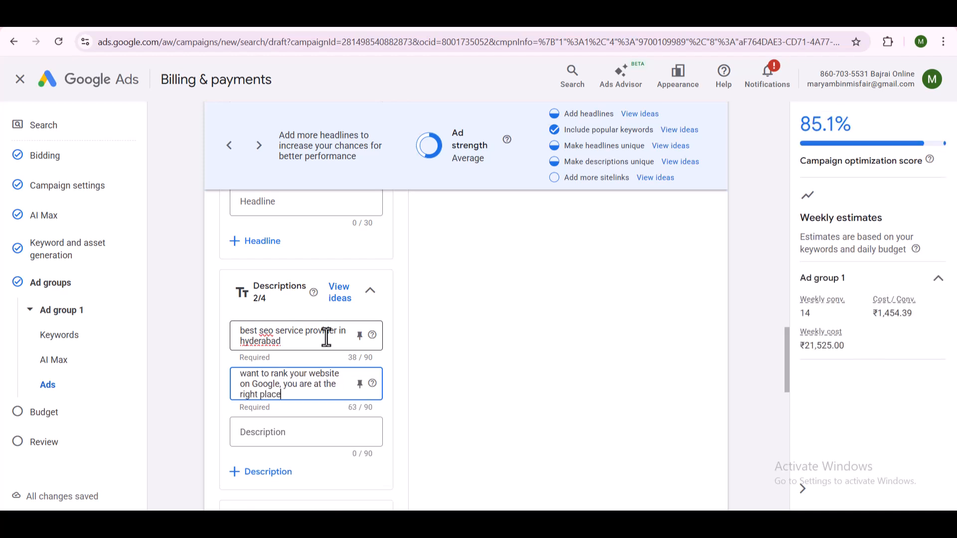
{"action": "type", "text": " to avail"}
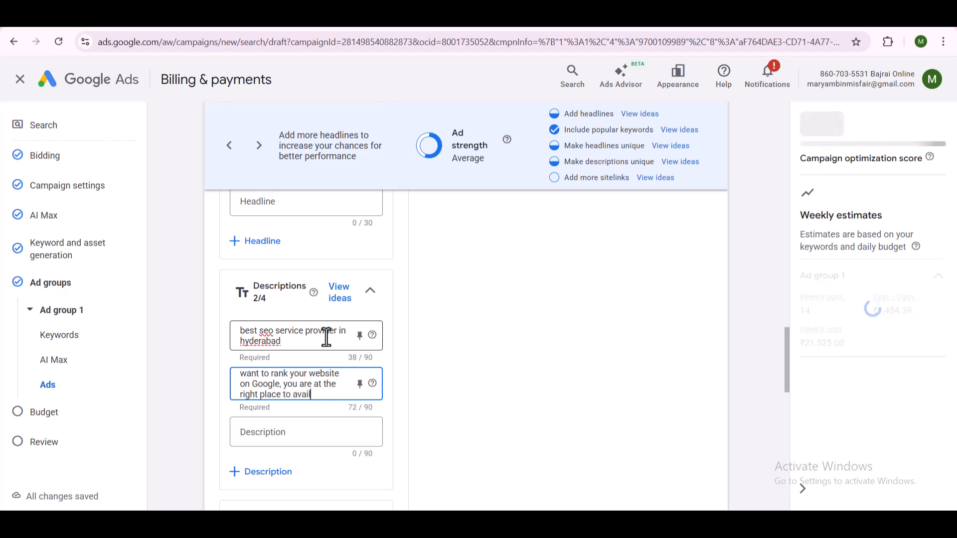
{"action": "type", "text": " expert"}
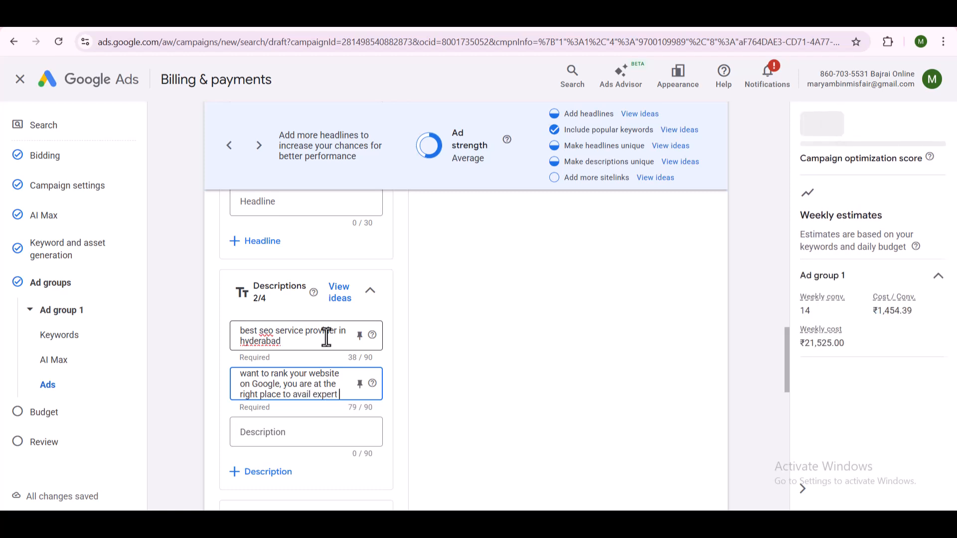
{"action": "type", "text": " SEO service"}
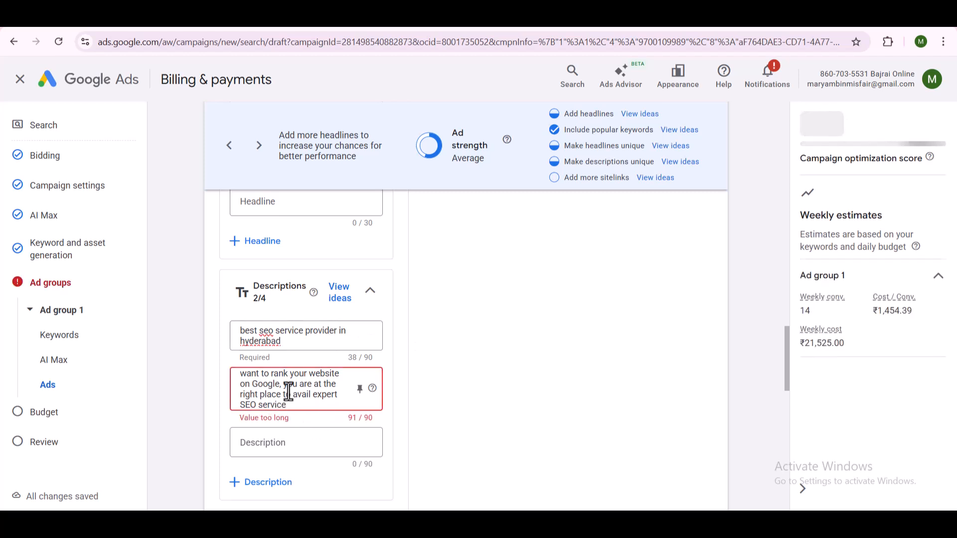
{"action": "scroll", "coordinate": [289, 399], "scroll_direction": "up", "scroll_amount": 1}
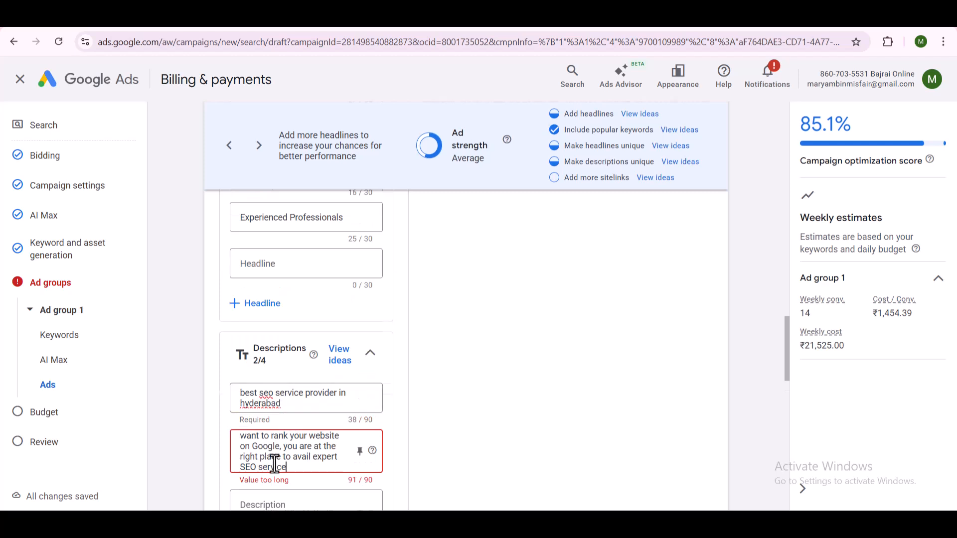
- Shorten the ad's second description by changing "you are" to "you'r" to fit the character limit
{"action": "scroll", "coordinate": [289, 463], "scroll_direction": "up", "scroll_amount": 1}
{"action": "scroll", "coordinate": [316, 421], "scroll_direction": "down", "scroll_amount": 2}
{"action": "scroll", "coordinate": [498, 344], "scroll_direction": "down", "scroll_amount": 1}
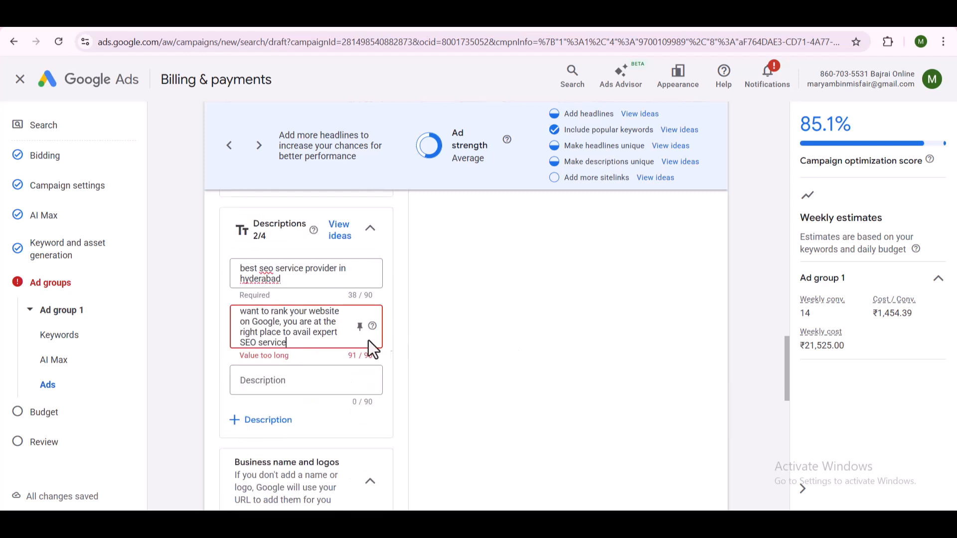
{"action": "double_click", "coordinate": [310, 323]}
{"action": "key", "text": "BackSpace"}
{"action": "type", "text": "'re"}
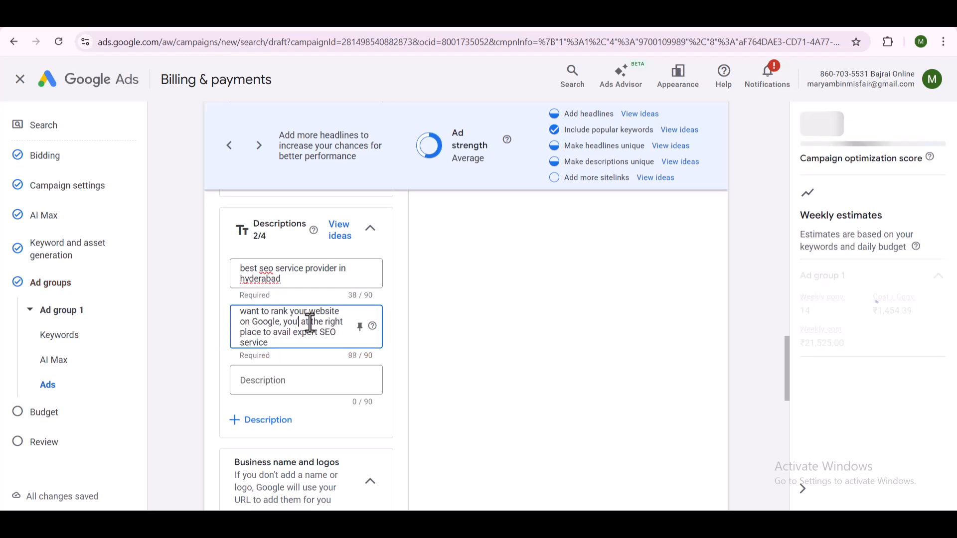
- Look through the ad preview's different formats, and review the business name, logo and sitelink sections of the ad
{"action": "scroll", "coordinate": [537, 354], "scroll_direction": "up", "scroll_amount": 10}
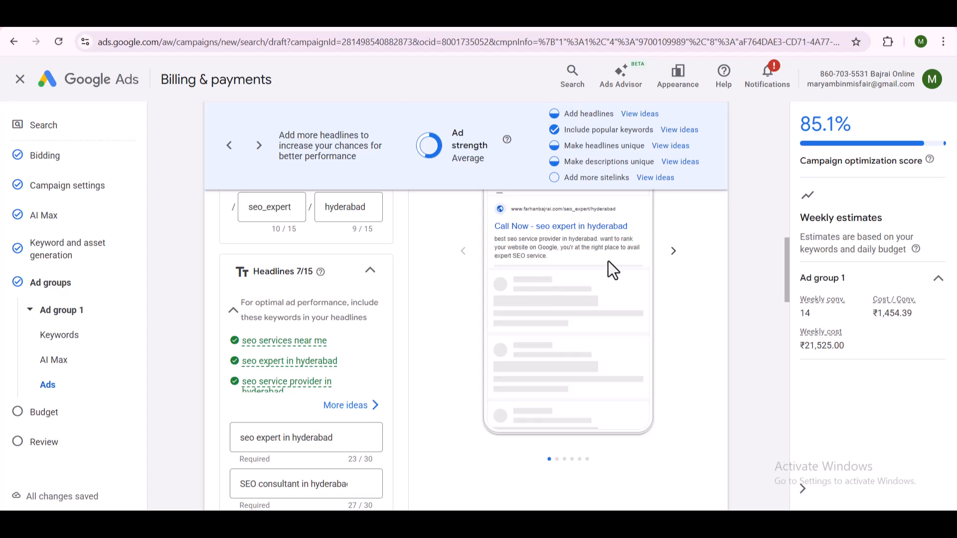
{"action": "scroll", "coordinate": [519, 292], "scroll_direction": "up", "scroll_amount": 4}
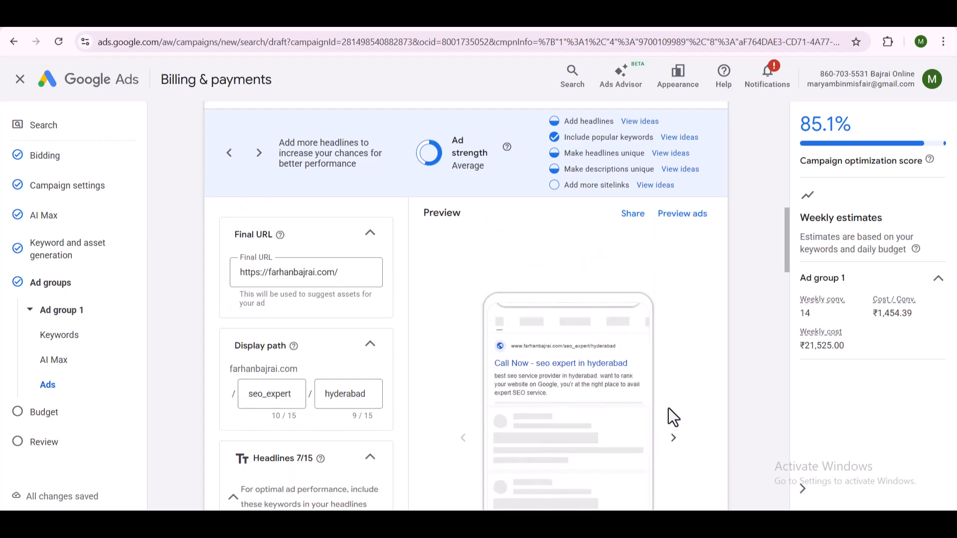
{"action": "left_click", "coordinate": [673, 438]}
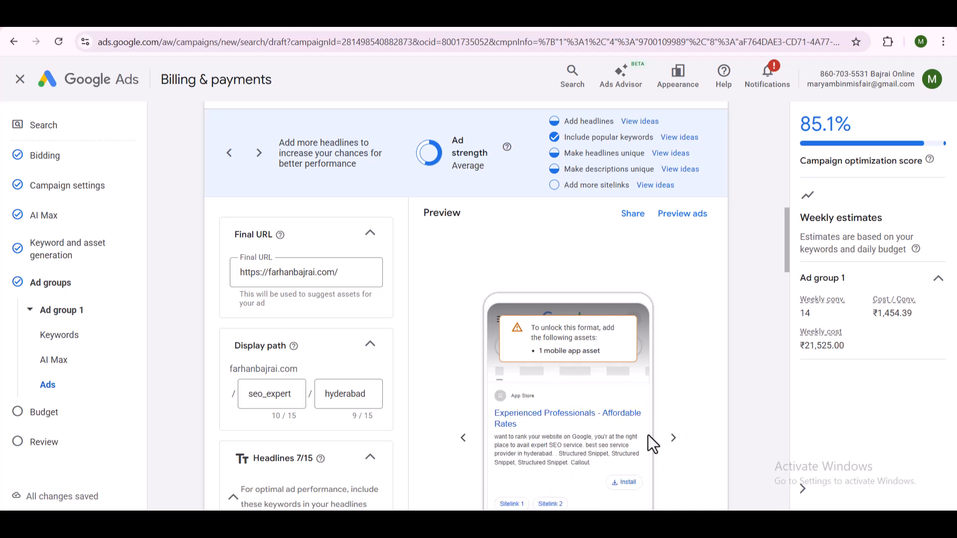
{"action": "left_click", "coordinate": [673, 438]}
{"action": "left_click", "coordinate": [673, 438]}
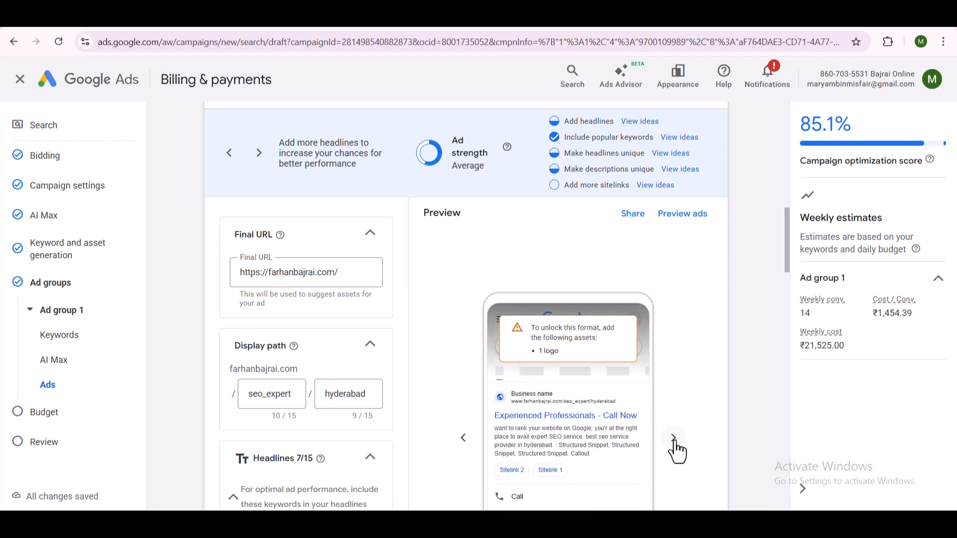
{"action": "left_click", "coordinate": [673, 438]}
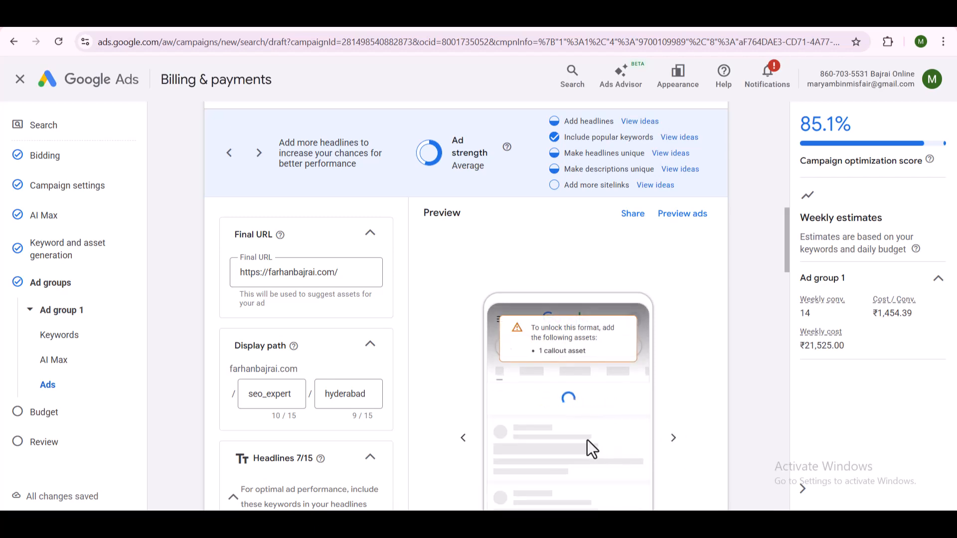
{"action": "scroll", "coordinate": [333, 343], "scroll_direction": "down", "scroll_amount": 3}
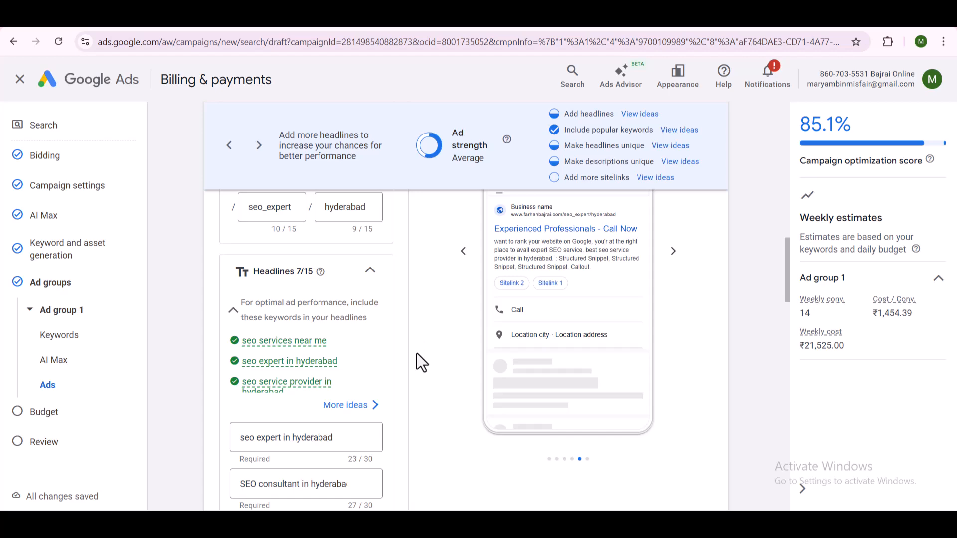
{"action": "scroll", "coordinate": [388, 333], "scroll_direction": "down", "scroll_amount": 9}
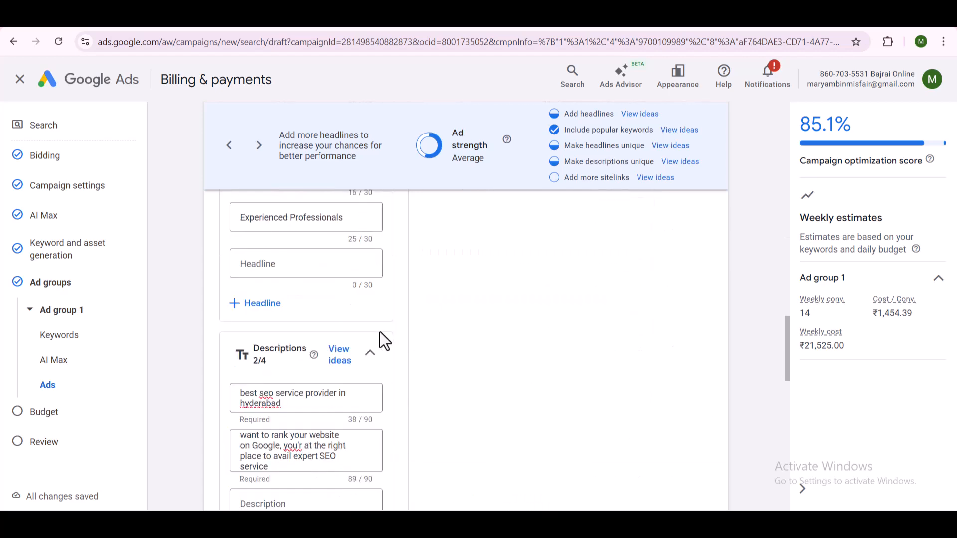
{"action": "scroll", "coordinate": [384, 342], "scroll_direction": "down", "scroll_amount": 3}
{"action": "scroll", "coordinate": [436, 389], "scroll_direction": "down", "scroll_amount": 2}
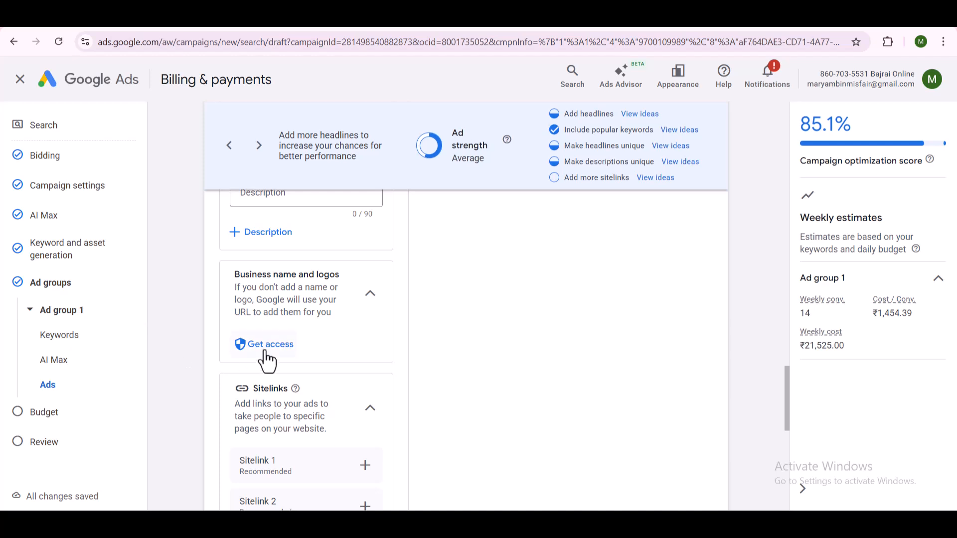
{"action": "scroll", "coordinate": [299, 359], "scroll_direction": "down", "scroll_amount": 1}
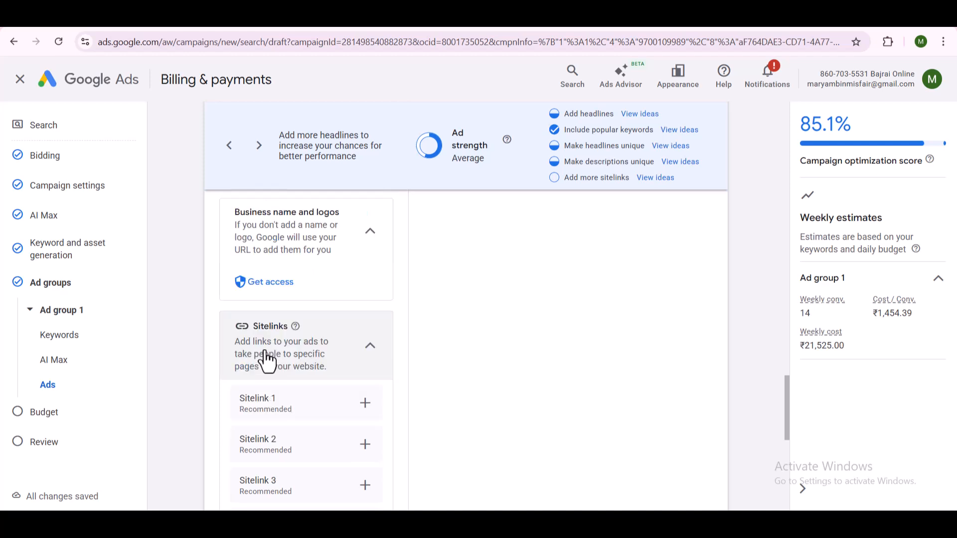
{"action": "scroll", "coordinate": [305, 357], "scroll_direction": "down", "scroll_amount": 1}
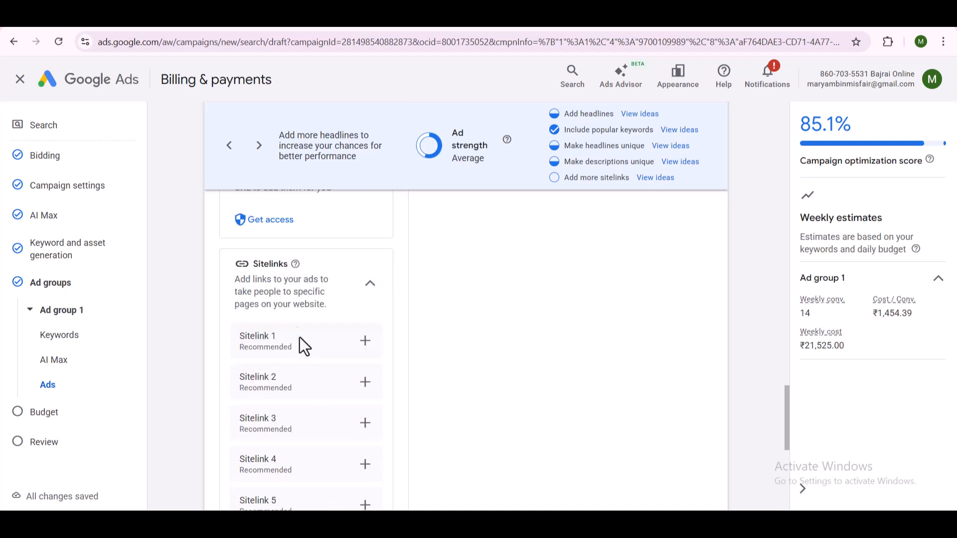
- In a new browser tab, search Google for "data recovery in hyderabad" and examine the sponsored and business results
{"action": "left_click", "coordinate": [184, 23]}
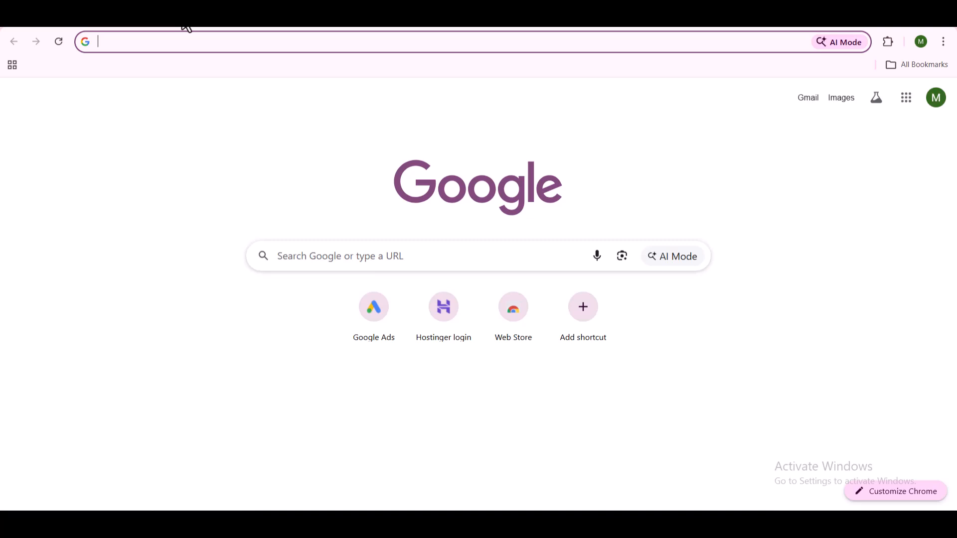
{"action": "type", "text": "dat"}
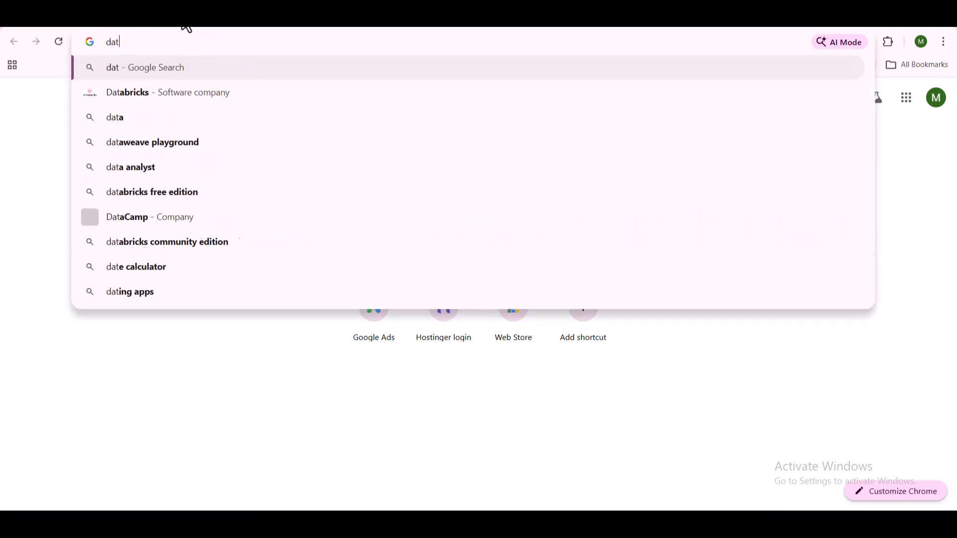
{"action": "type", "text": "a recovery in"}
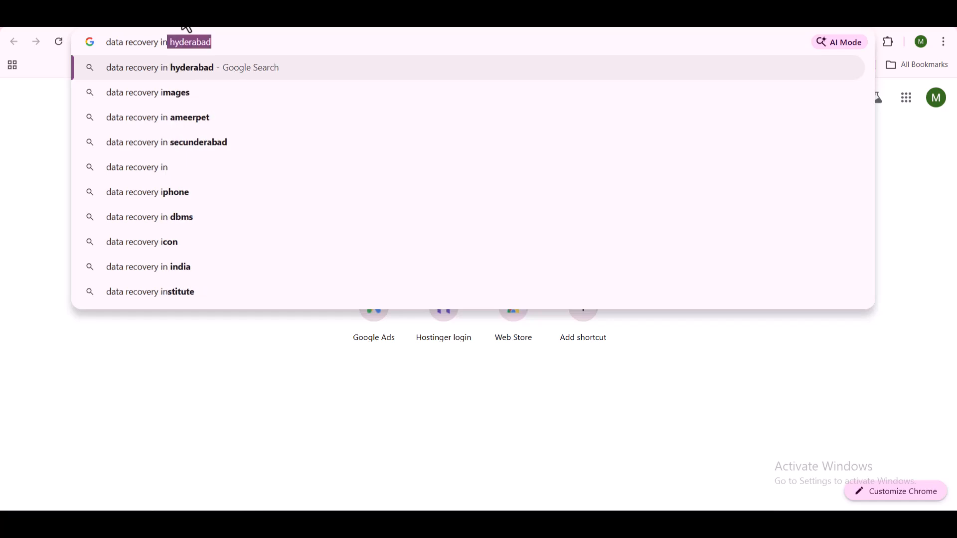
{"action": "type", "text": " hyder"}
{"action": "key", "text": "Return"}
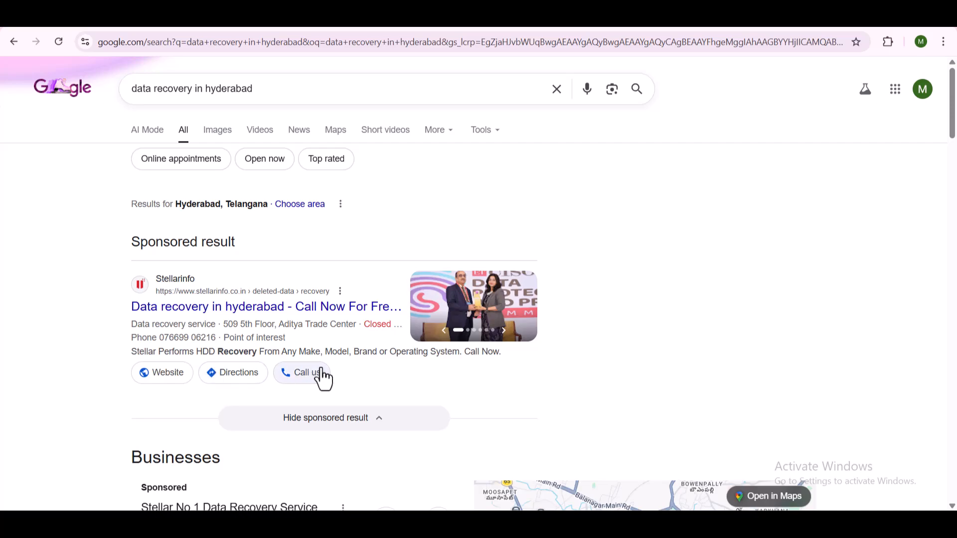
{"action": "scroll", "coordinate": [321, 379], "scroll_direction": "down", "scroll_amount": 3}
{"action": "scroll", "coordinate": [323, 378], "scroll_direction": "down", "scroll_amount": 8}
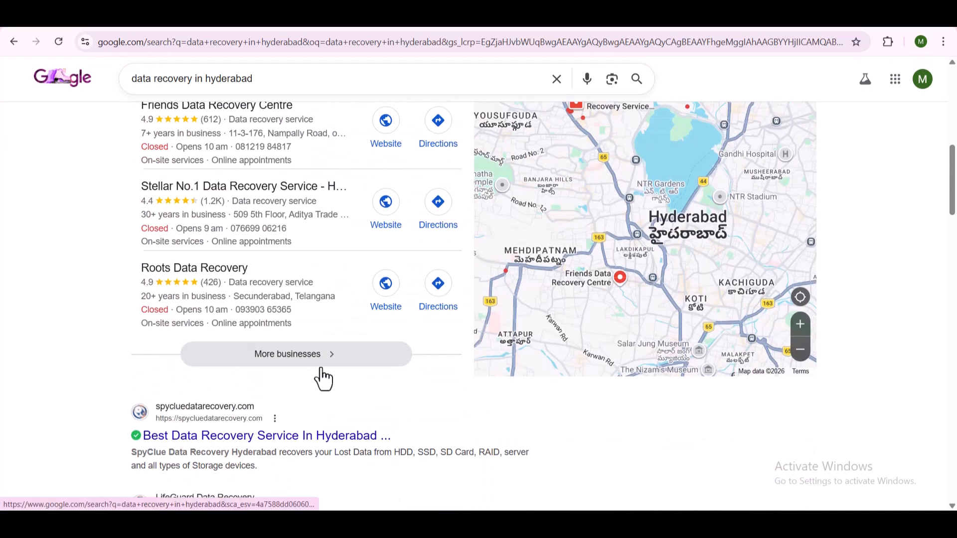
{"action": "scroll", "coordinate": [322, 378], "scroll_direction": "down", "scroll_amount": 2}
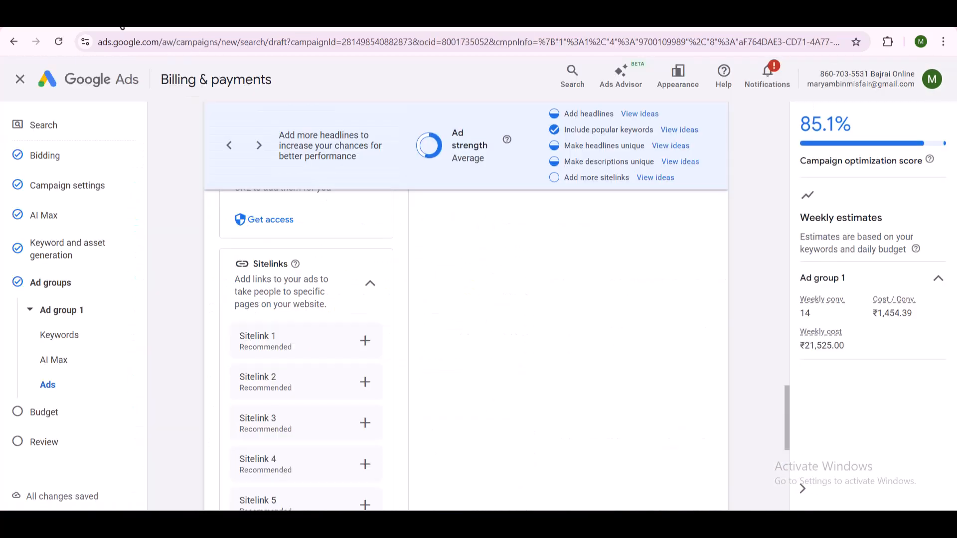
- Back in the Google Ads draft, start creating the first sitelink with the text "SEO Expert"
{"action": "scroll", "coordinate": [343, 337], "scroll_direction": "down", "scroll_amount": 1}
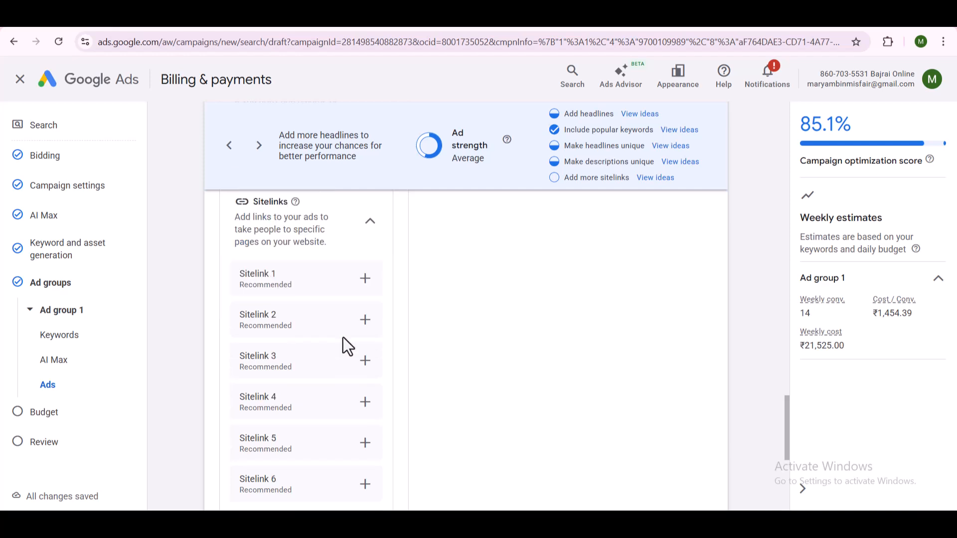
{"action": "scroll", "coordinate": [343, 337], "scroll_direction": "down", "scroll_amount": 1}
{"action": "scroll", "coordinate": [343, 337], "scroll_direction": "up", "scroll_amount": 2}
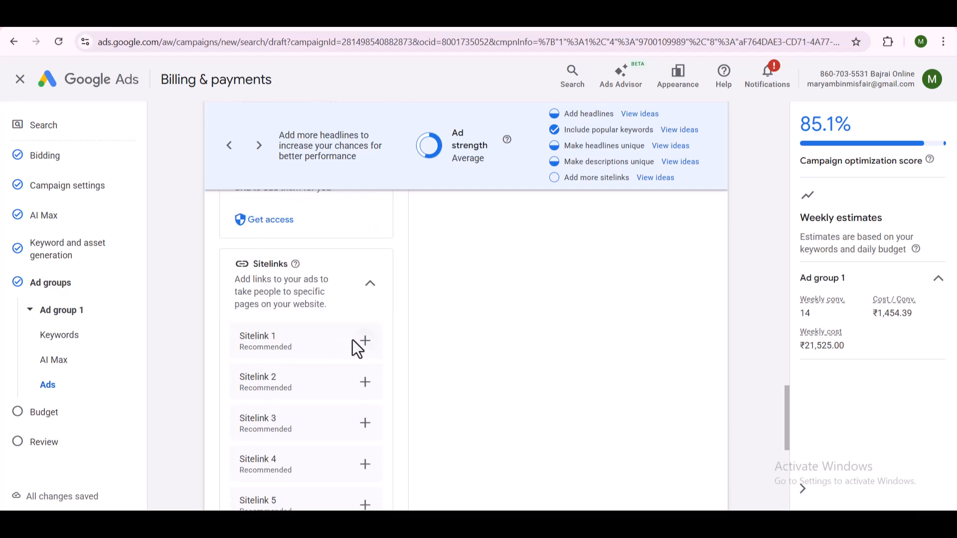
{"action": "left_click", "coordinate": [365, 343]}
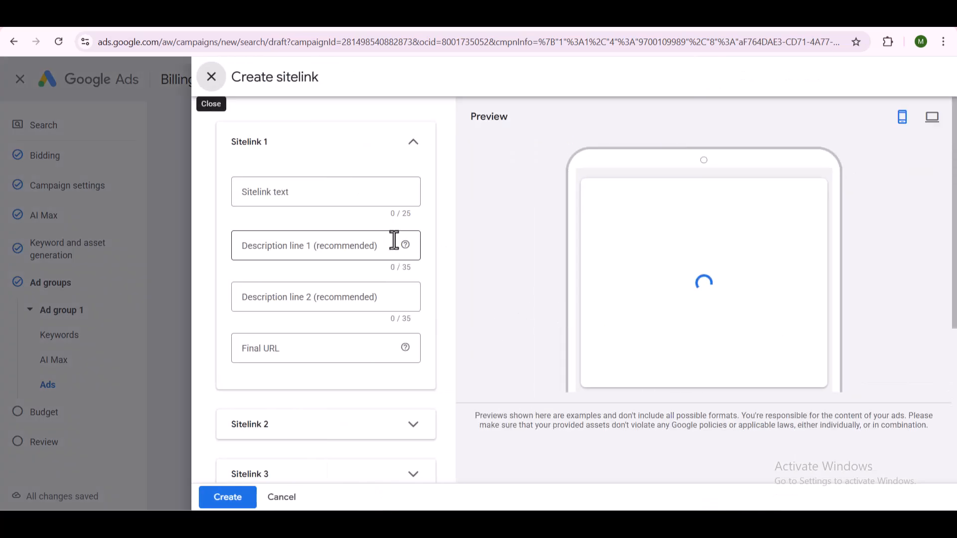
{"action": "left_click", "coordinate": [344, 191]}
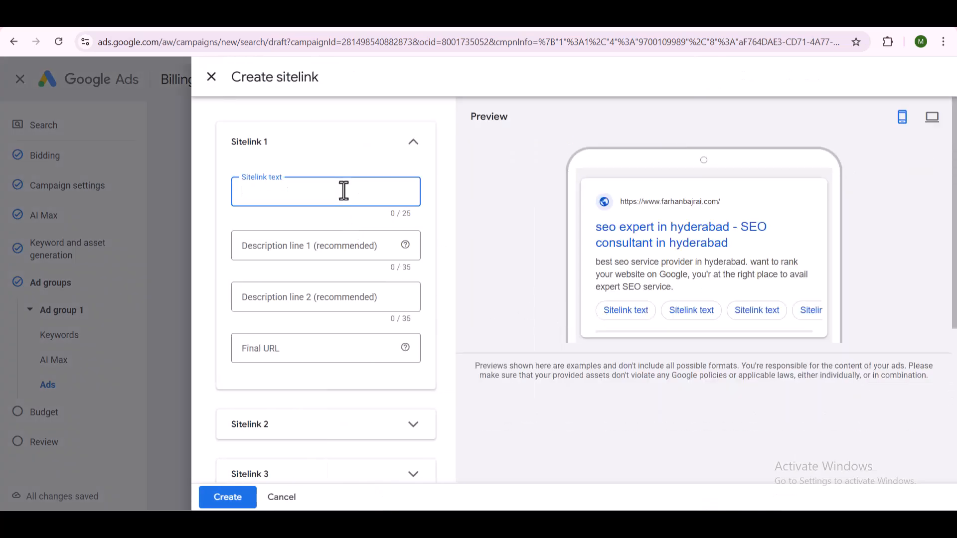
{"action": "type", "text": "SEO Expert"}
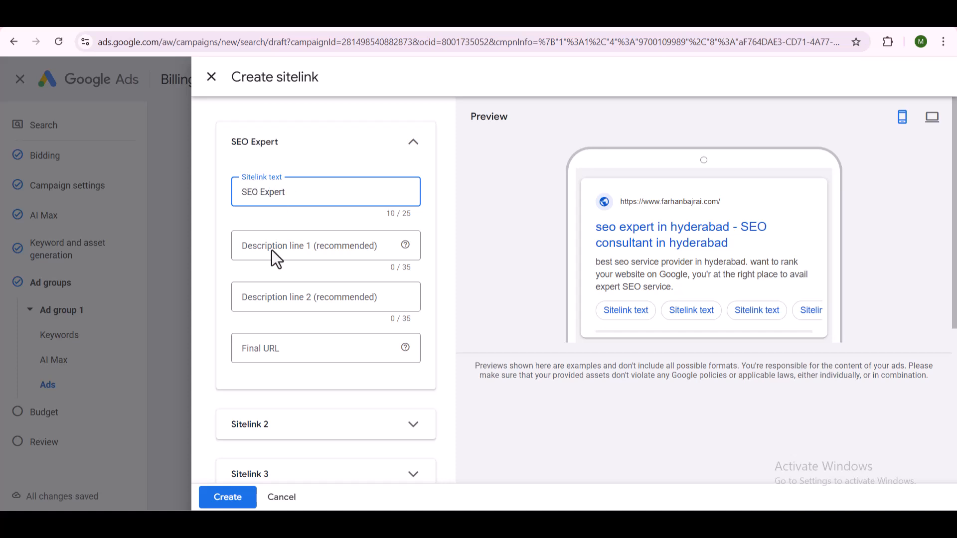
- Enter "seo expert in hyderabad" as the first description line of the SEO Expert sitelink
{"action": "left_click", "coordinate": [292, 256]}
{"action": "type", "text": "se"}
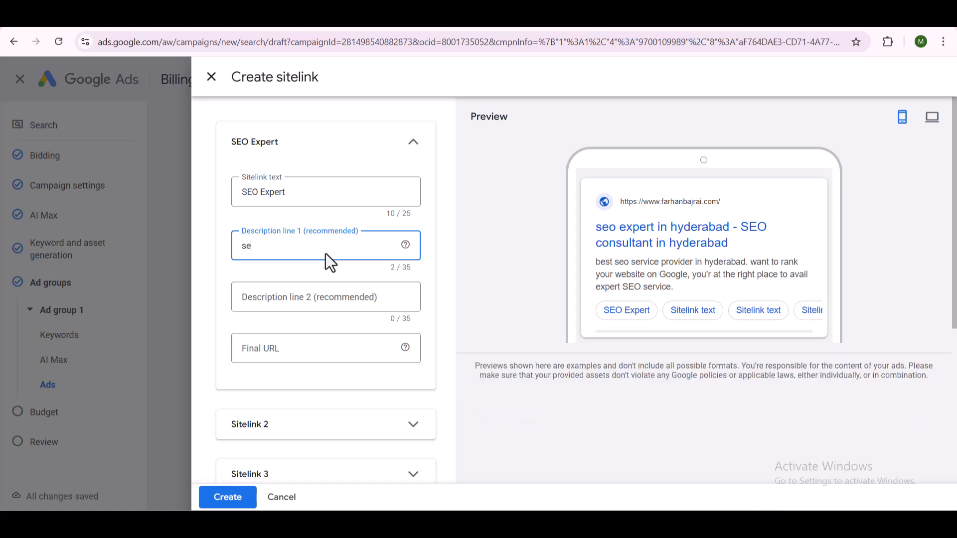
{"action": "type", "text": "o expert  in hyderabad"}
{"action": "key", "text": "Tab"}
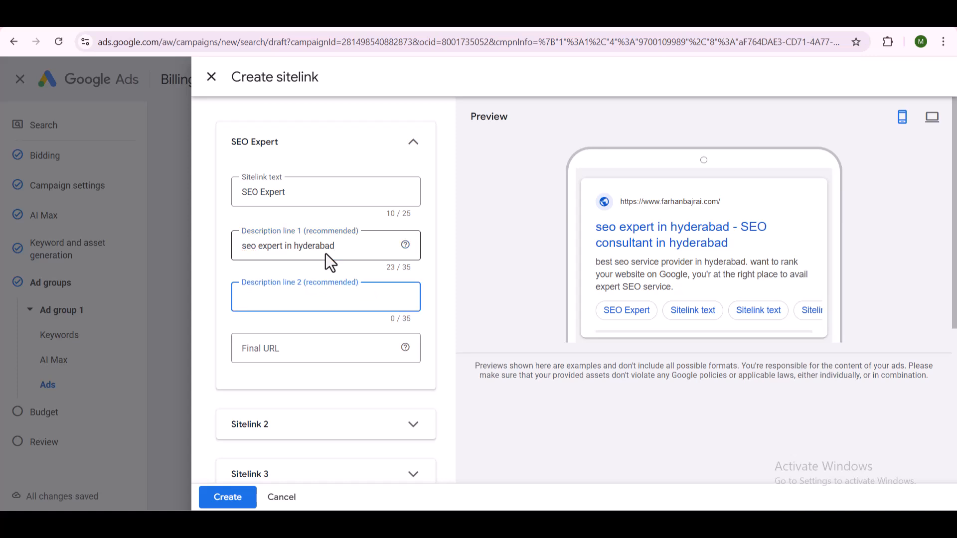
- Enter "6+ years of experience" as the second description line of the SEO Expert sitelink
{"action": "type", "text": "Best"}
{"action": "key", "text": "BackSpace"}
{"action": "key", "text": "BackSpace"}
{"action": "key", "text": "ctrl+a"}
{"action": "type", "text": "5"}
{"action": "key", "text": "BackSpace"}
{"action": "type", "text": "6+ years of experiences"}
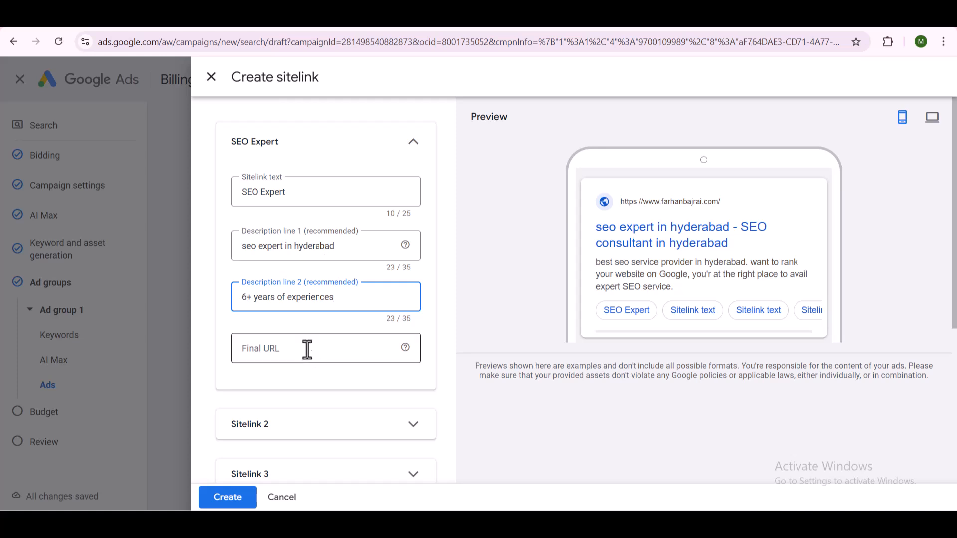
{"action": "key", "text": "BackSpace"}
- Set the sitelink's final URL to the same website address as the ad, and create the sitelink
{"action": "left_click", "coordinate": [319, 355]}
{"action": "type", "text": "https"}
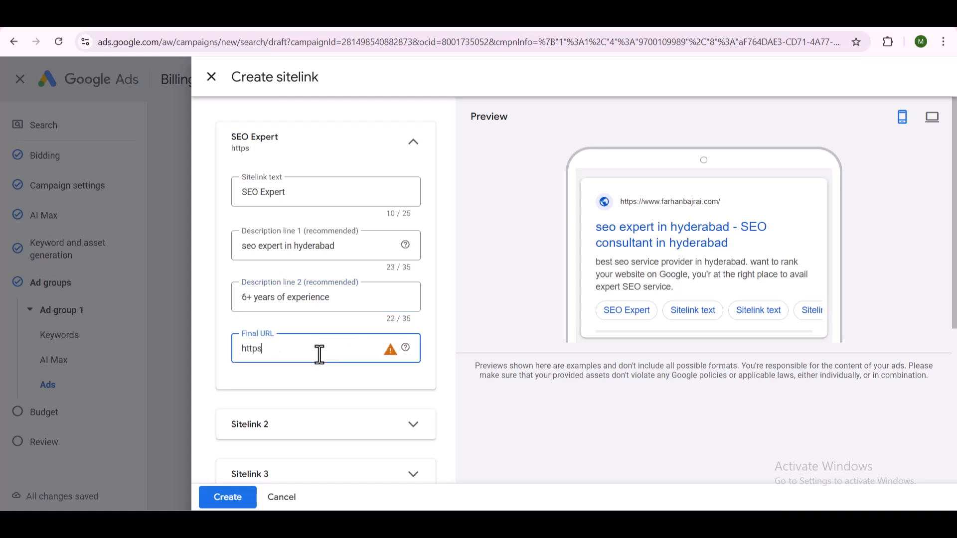
{"action": "type", "text": "://farhanbajrai.com"}
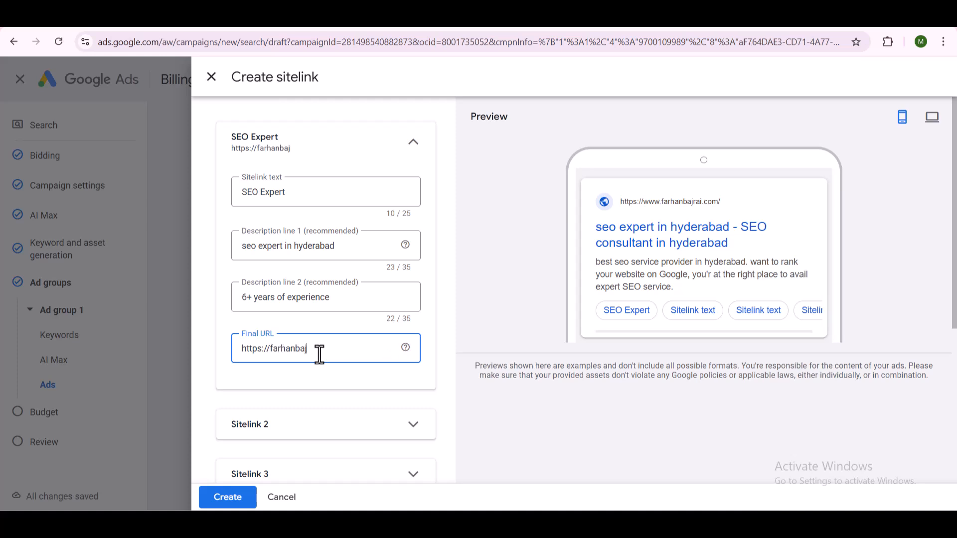
{"action": "type", "text": "/"}
{"action": "scroll", "coordinate": [251, 442], "scroll_direction": "down", "scroll_amount": 1}
{"action": "left_click", "coordinate": [224, 497]}
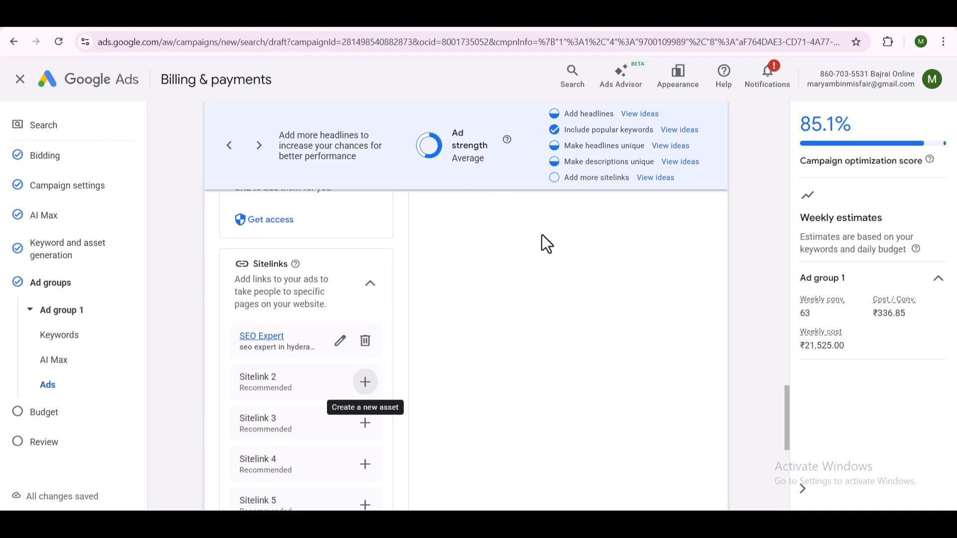
- Start adding campaign-level callouts to the ad, with "Call Now" as the first callout text
{"action": "scroll", "coordinate": [349, 344], "scroll_direction": "down", "scroll_amount": 1}
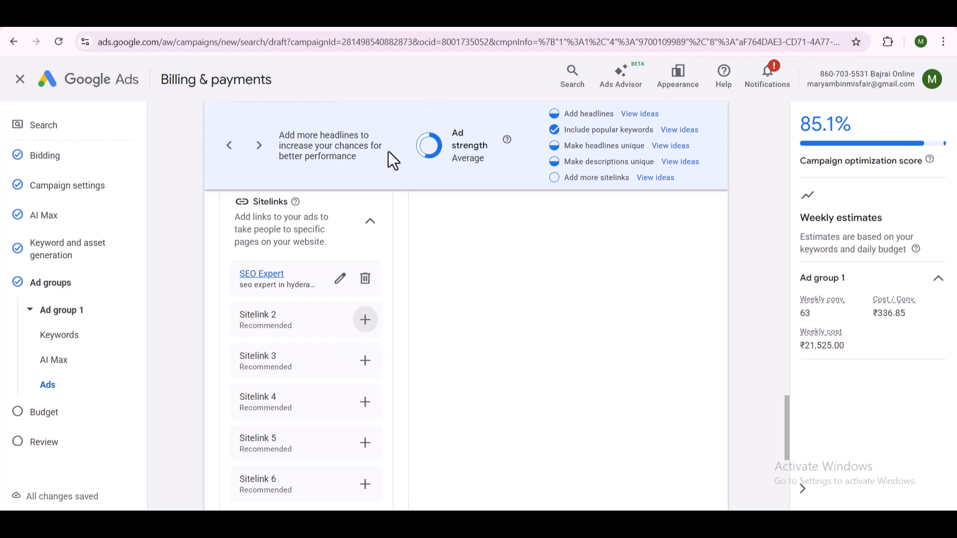
{"action": "scroll", "coordinate": [543, 294], "scroll_direction": "down", "scroll_amount": 5}
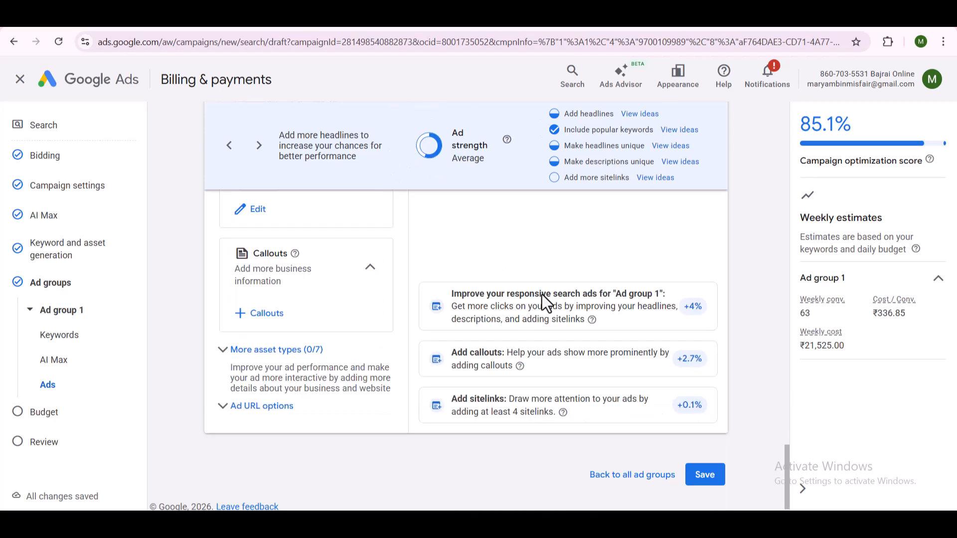
{"action": "left_click", "coordinate": [258, 314]}
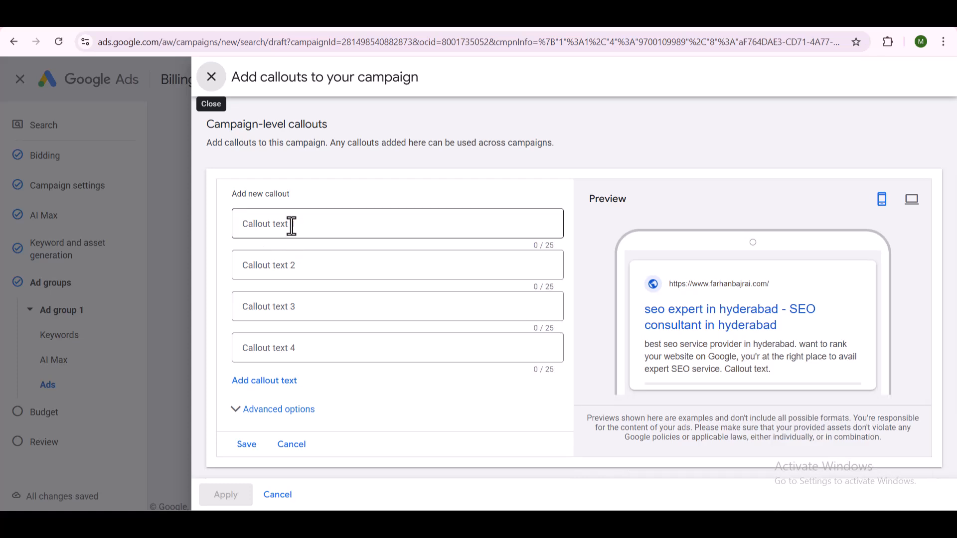
{"action": "left_click", "coordinate": [291, 224]}
{"action": "type", "text": "Cal"}
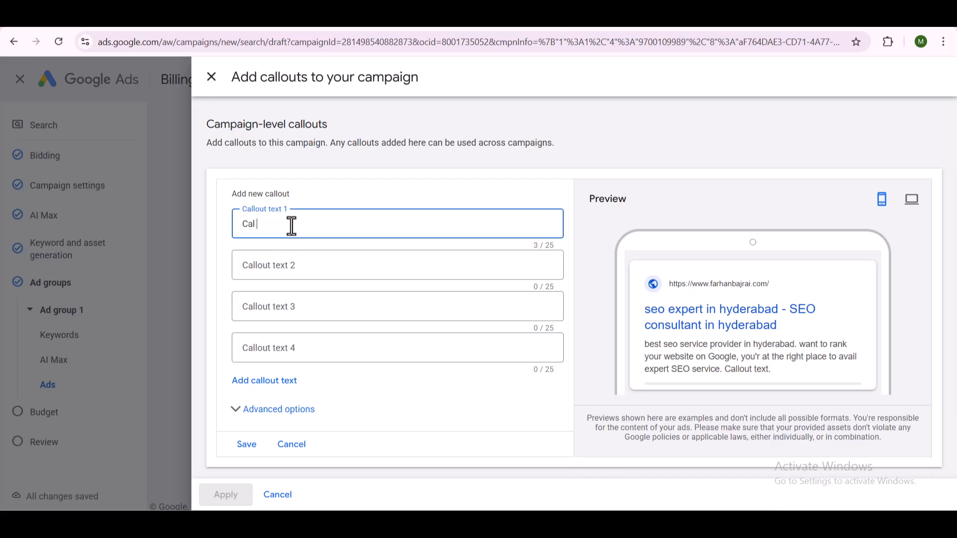
{"action": "type", "text": ";"}
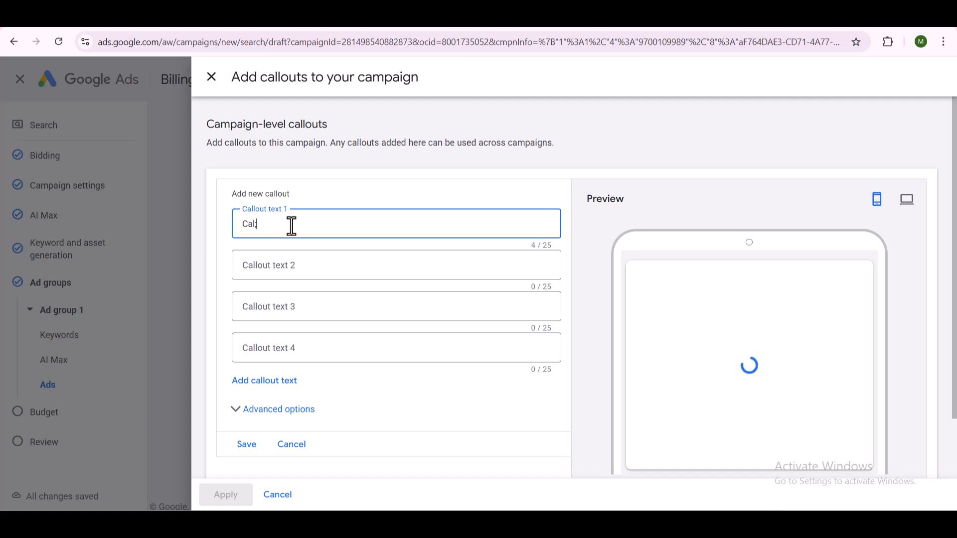
{"action": "key", "text": "BackSpace"}
{"action": "type", "text": "l ow"}
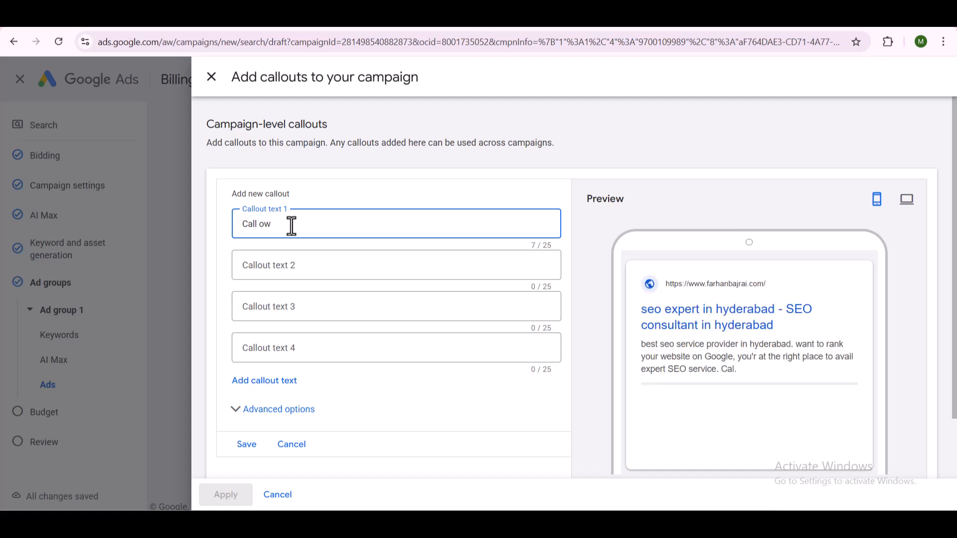
{"action": "key", "text": "Left"}
{"action": "key", "text": "Left"}
{"action": "type", "text": "N"}
- Enter "SEO Consultant" as the second callout text
{"action": "left_click", "coordinate": [374, 268]}
{"action": "type", "text": "SEO C"}
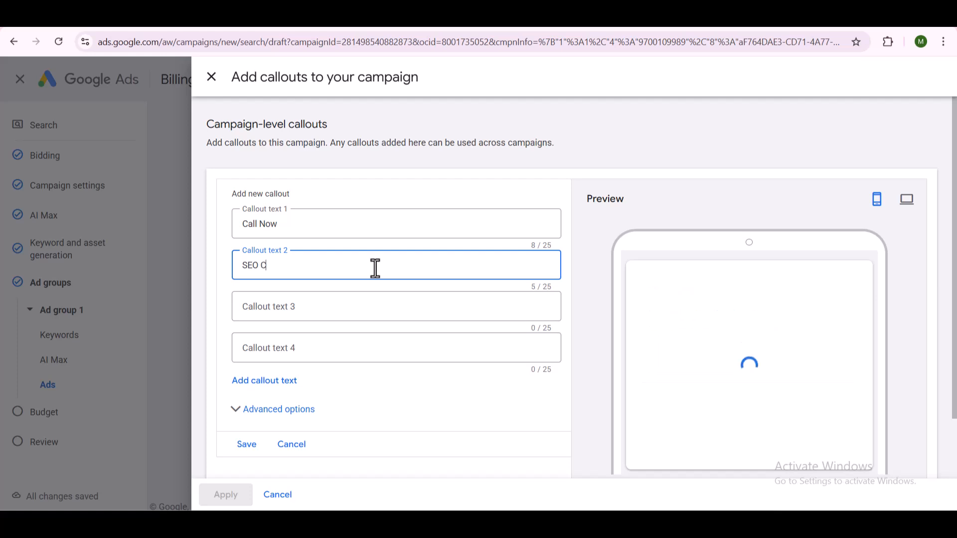
{"action": "type", "text": "onsultant"}
{"action": "key", "text": "Tab"}
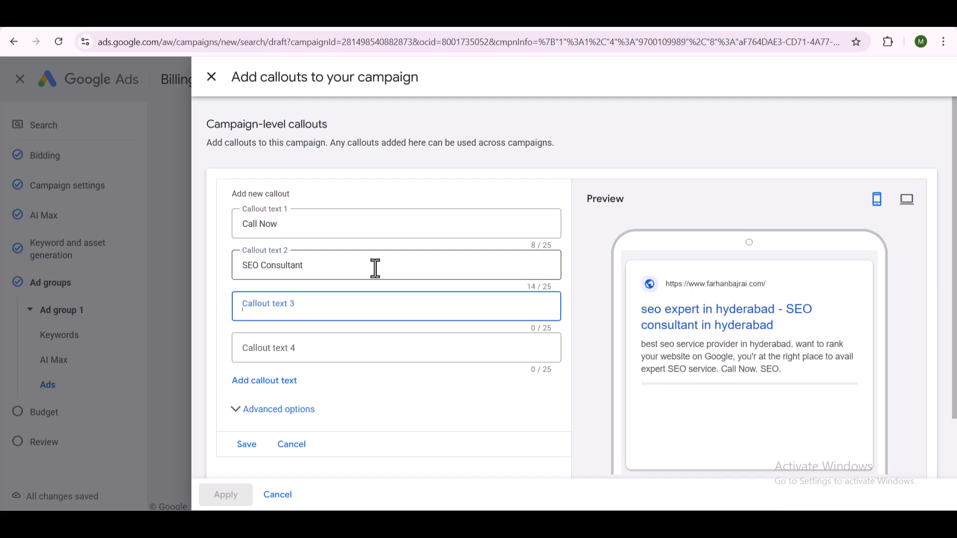
- Enter "#1 SEO Expert in Hyd" as the third callout text
{"action": "type", "text": "#"}
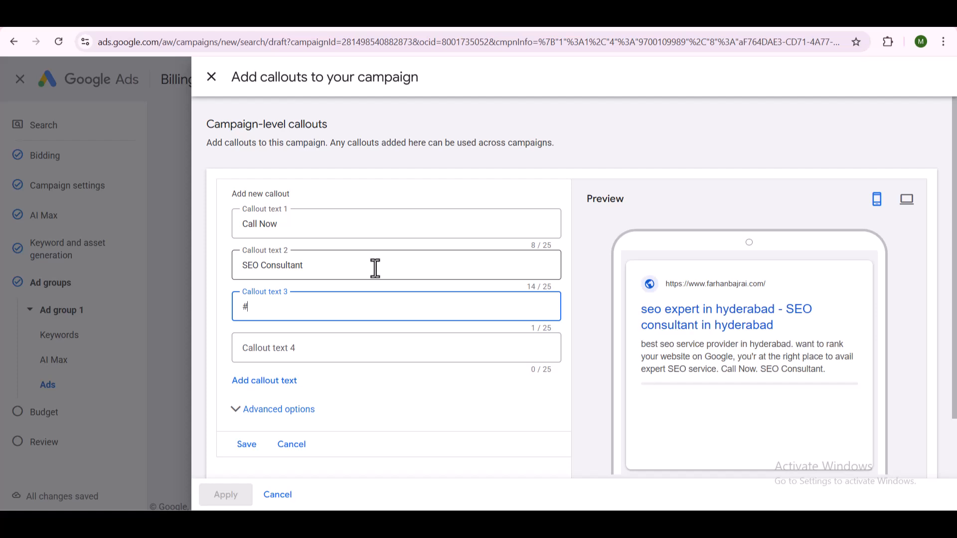
{"action": "type", "text": "1 SEO Expert in Hyd"}
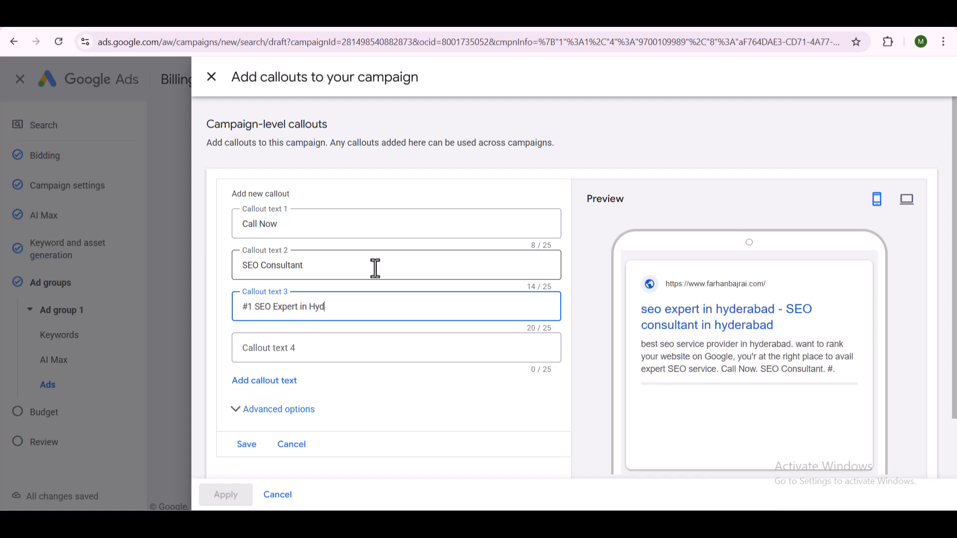
{"action": "type", "text": "erabad"}
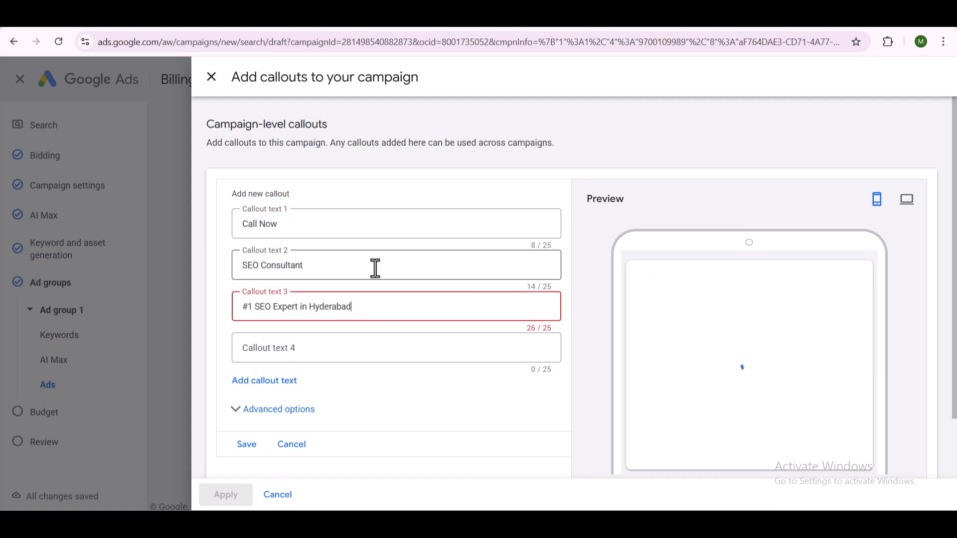
{"action": "key", "text": "BackSpace"}
{"action": "key", "text": "BackSpace"}
{"action": "key", "text": "BackSpace"}
{"action": "key", "text": "BackSpace"}
{"action": "key", "text": "BackSpace"}
{"action": "key", "text": "BackSpace"}
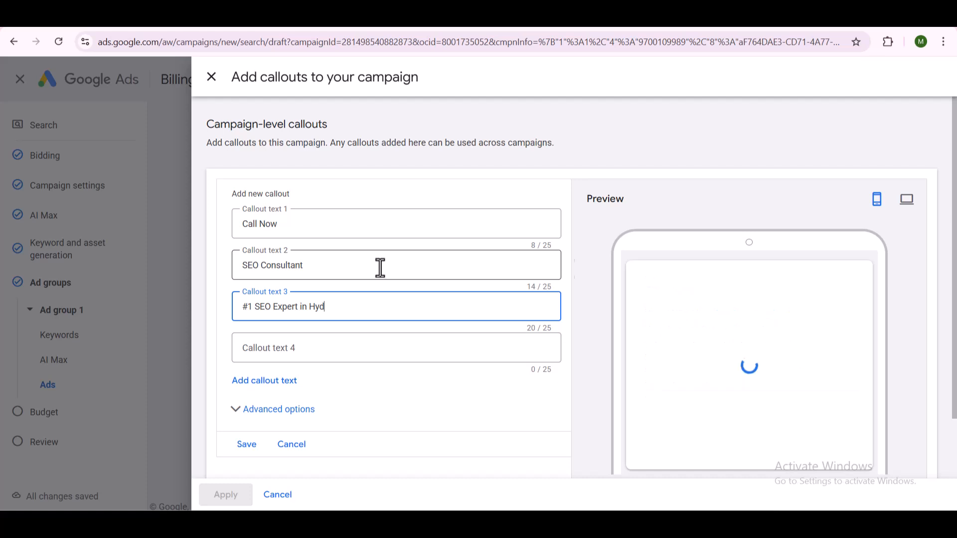
- Save the new callouts and apply them to the campaign
{"action": "scroll", "coordinate": [290, 414], "scroll_direction": "down", "scroll_amount": 2}
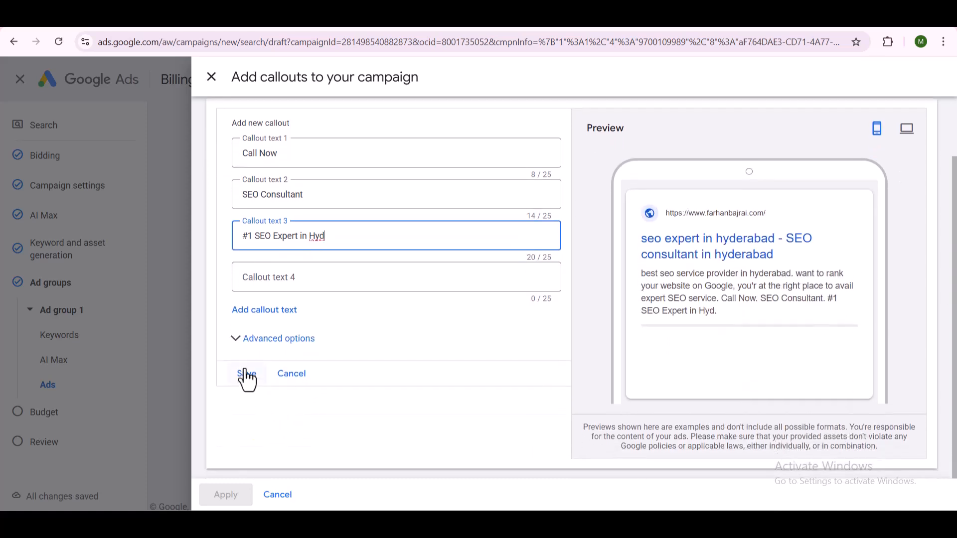
{"action": "left_click", "coordinate": [245, 374]}
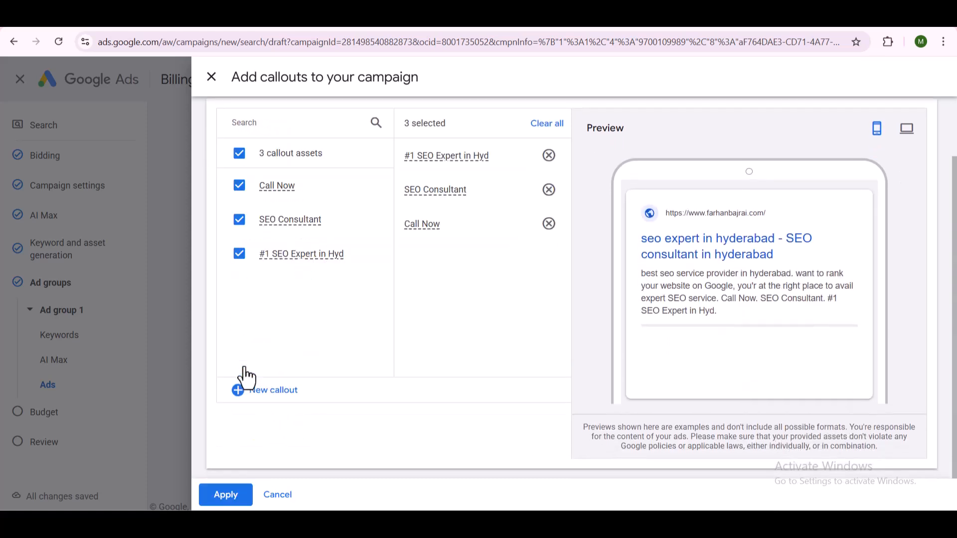
{"action": "left_click", "coordinate": [222, 498]}
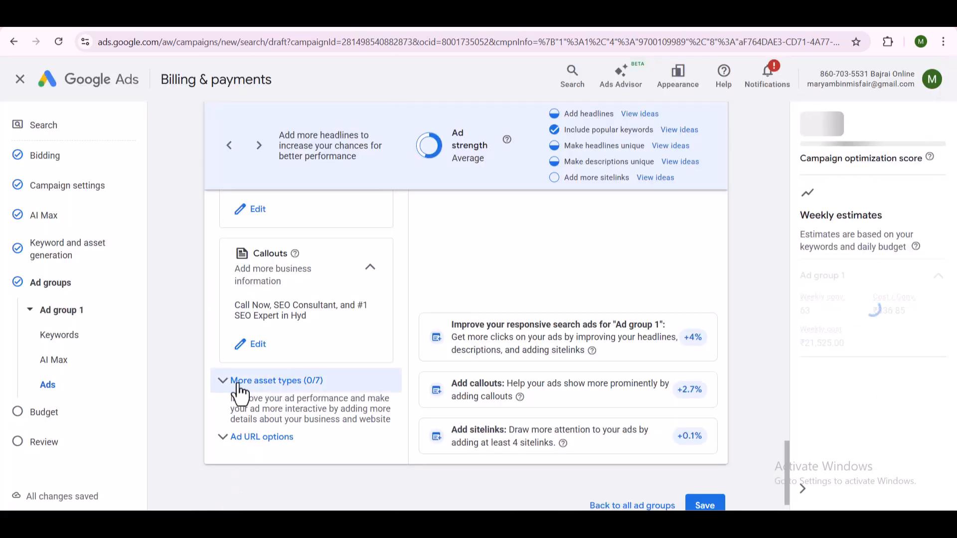
- Show the ad's additional asset types and expand the Promotions and Prices sections
{"action": "left_click", "coordinate": [221, 393]}
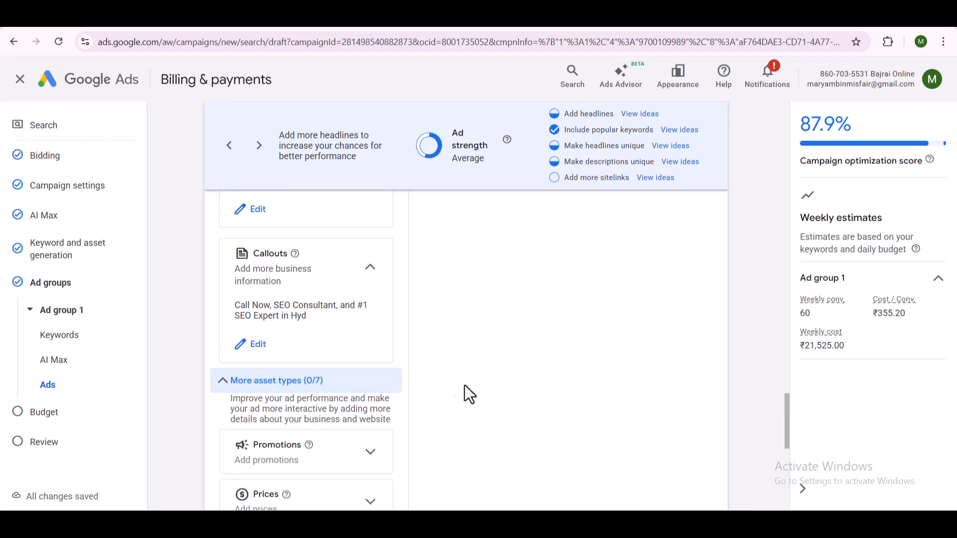
{"action": "scroll", "coordinate": [414, 386], "scroll_direction": "down", "scroll_amount": 3}
{"action": "left_click", "coordinate": [369, 340]}
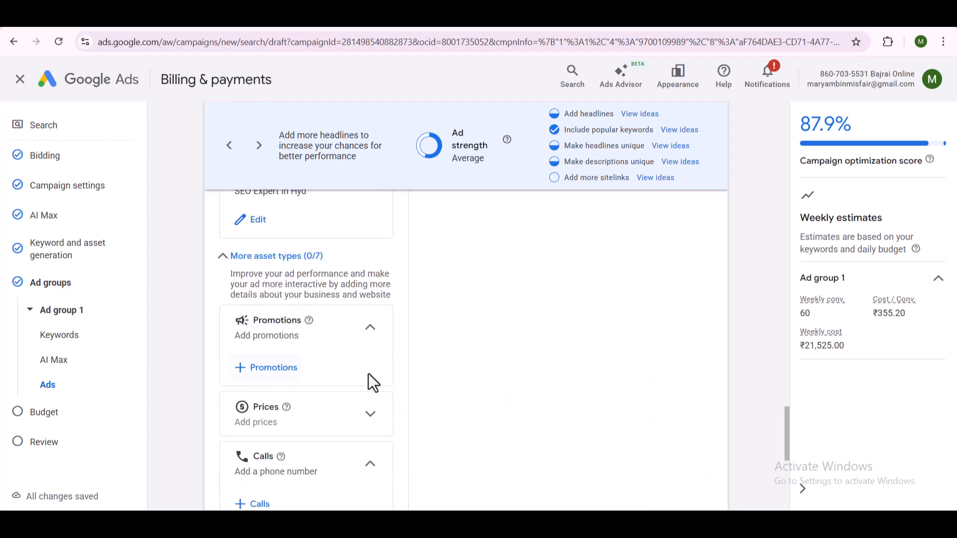
{"action": "left_click", "coordinate": [370, 417]}
{"action": "scroll", "coordinate": [321, 413], "scroll_direction": "down", "scroll_amount": 2}
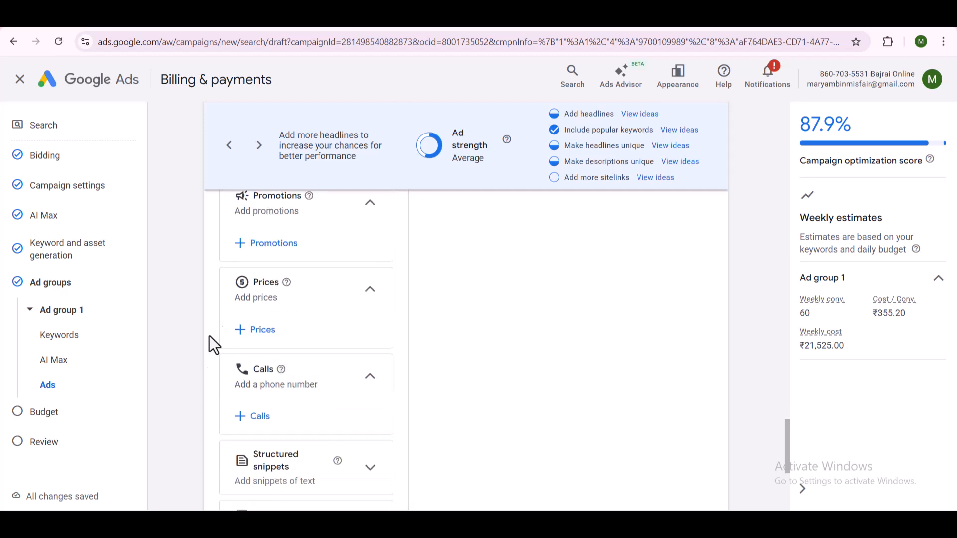
- Start a new call asset for the campaign with India as the country and enter the business phone number
{"action": "left_click", "coordinate": [266, 418]}
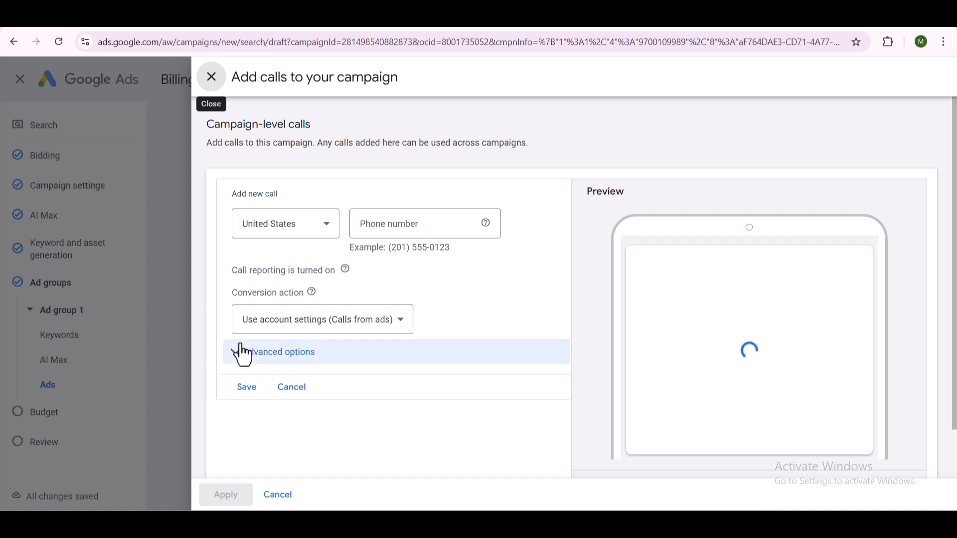
{"action": "left_click", "coordinate": [289, 231]}
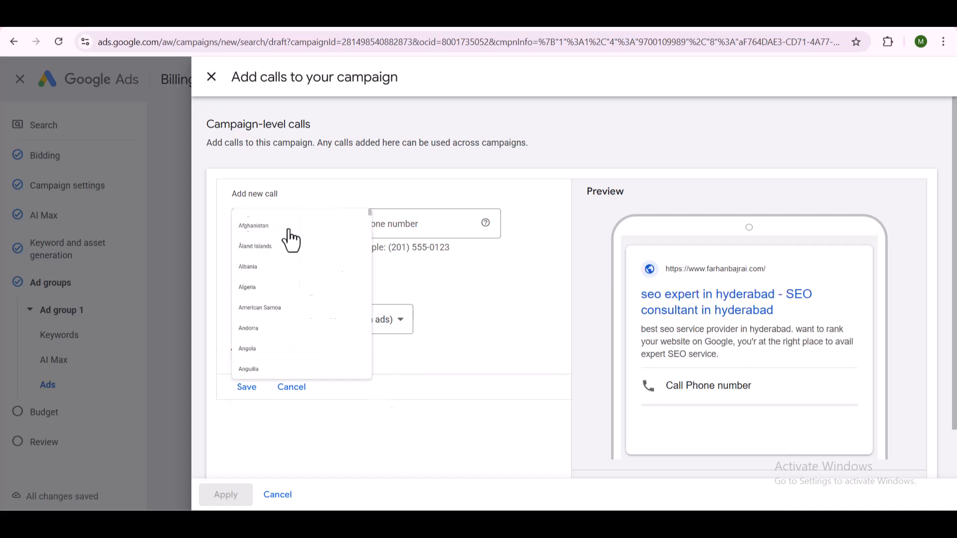
{"action": "type", "text": "ind"}
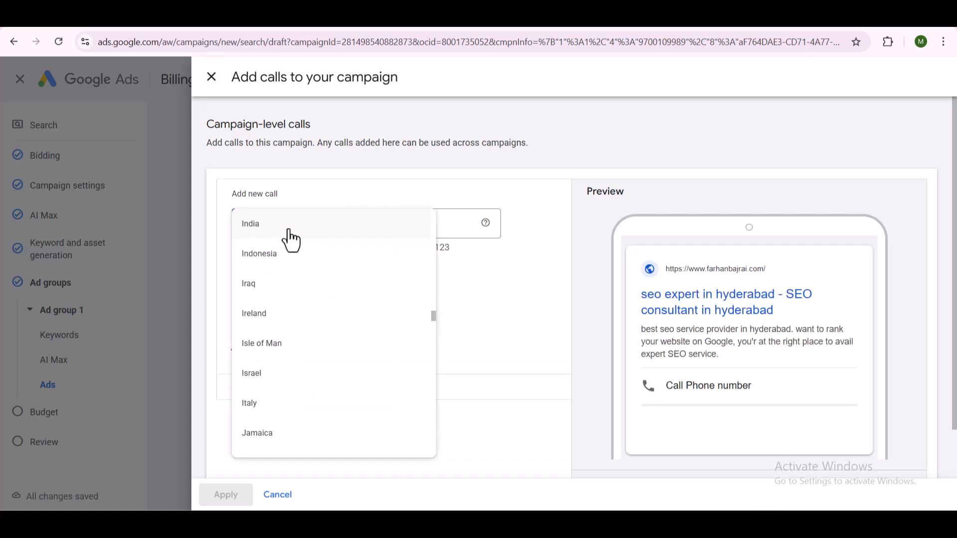
{"action": "left_click", "coordinate": [289, 232]}
{"action": "left_click", "coordinate": [402, 241]}
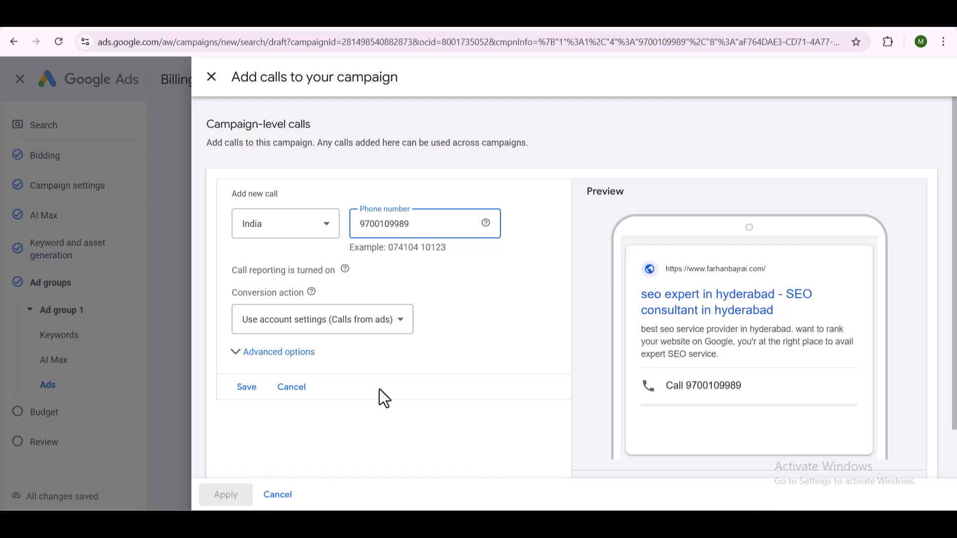
- Save the call asset and apply it to the campaign
{"action": "scroll", "coordinate": [304, 349], "scroll_direction": "down", "scroll_amount": 1}
{"action": "left_click", "coordinate": [245, 331]}
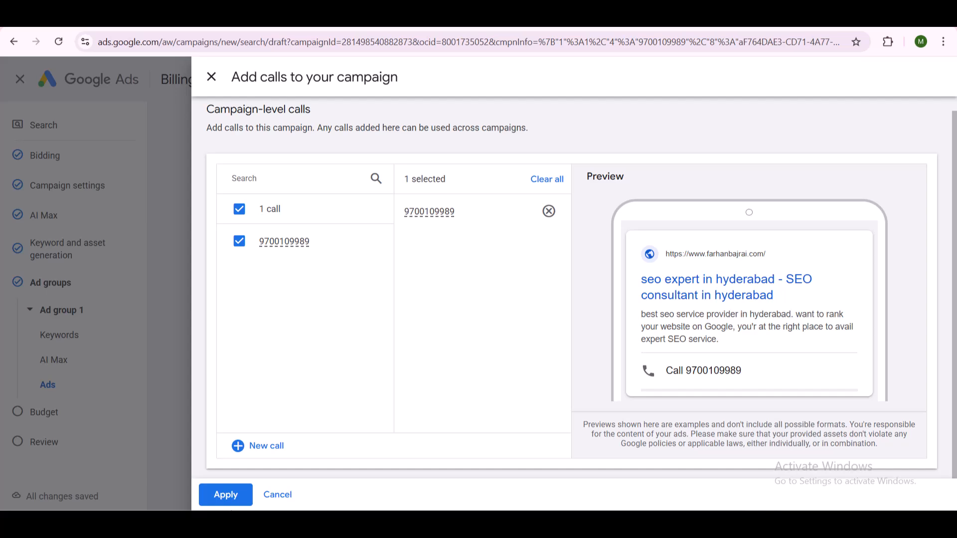
{"action": "left_click", "coordinate": [229, 501]}
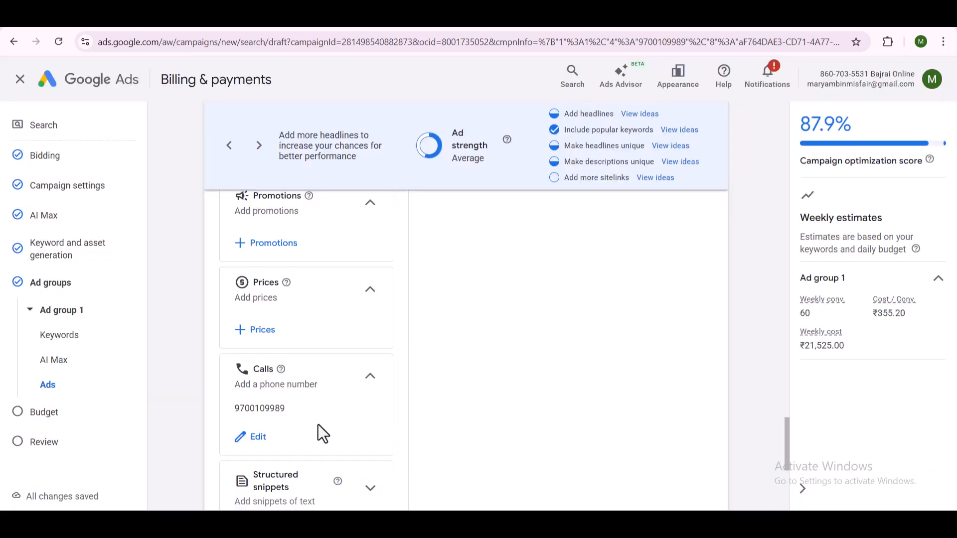
- Save the finished ad in Ad group 1 and continue from the ad groups overview to the next campaign stage
{"action": "scroll", "coordinate": [318, 425], "scroll_direction": "down", "scroll_amount": 5}
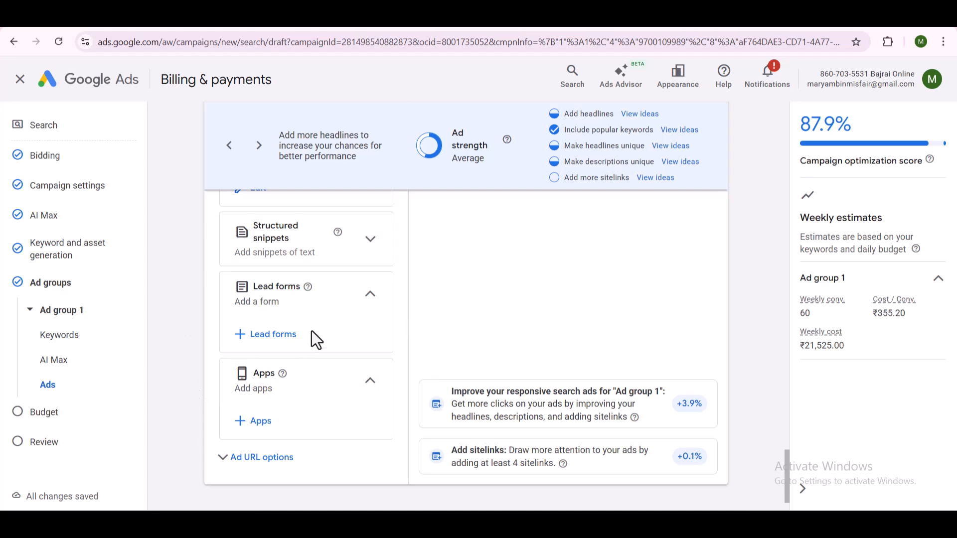
{"action": "scroll", "coordinate": [259, 463], "scroll_direction": "down", "scroll_amount": 1}
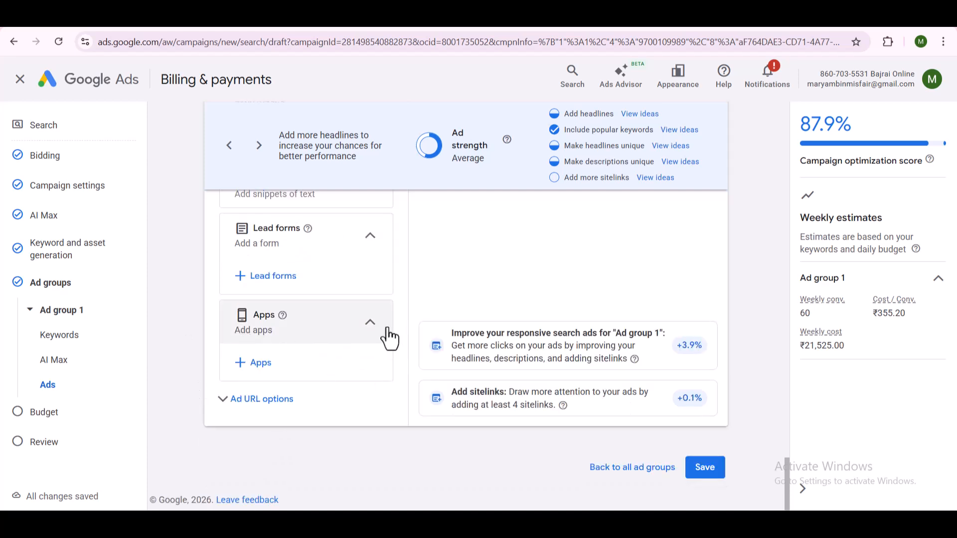
{"action": "left_click", "coordinate": [704, 468]}
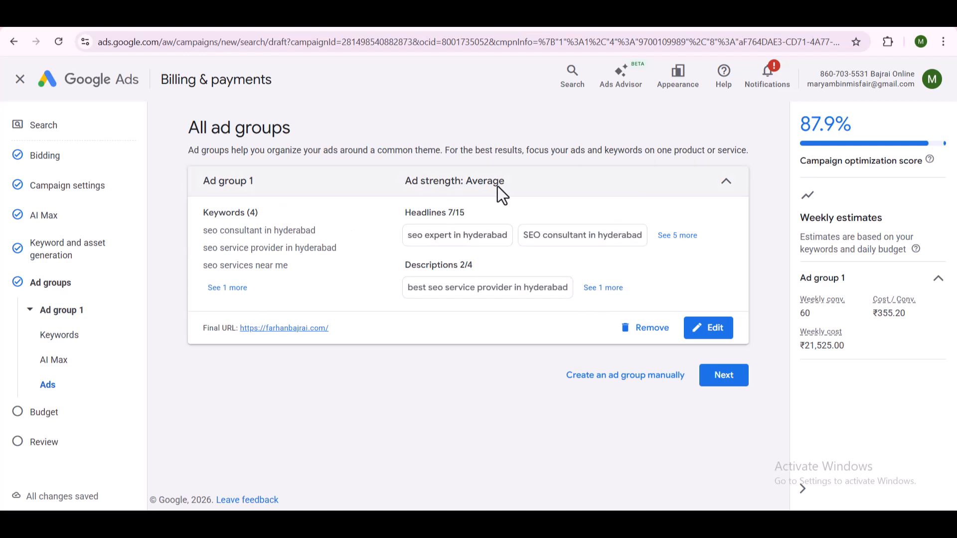
{"action": "left_click", "coordinate": [723, 380]}
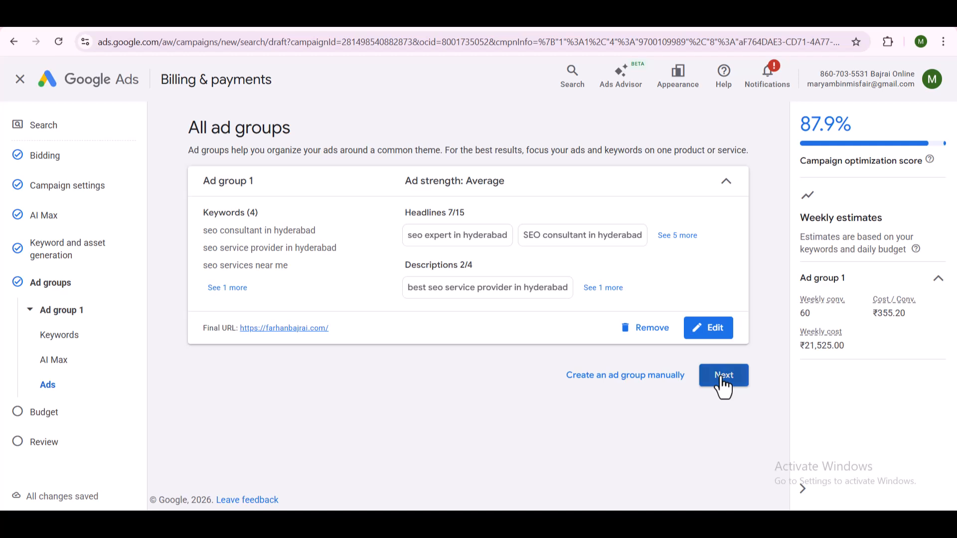
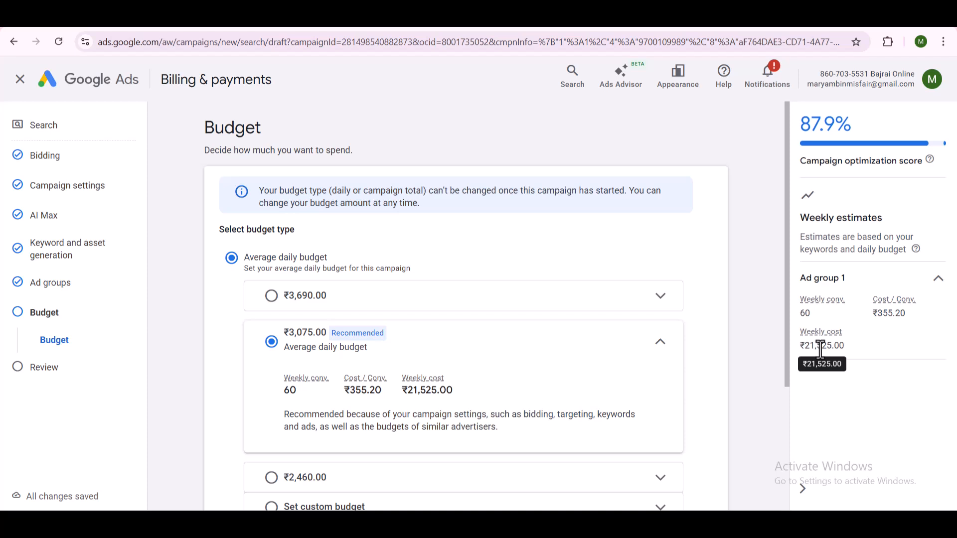
- Try a custom average daily budget of ₹500 for the campaign instead of the recommended amount
{"action": "left_click", "coordinate": [657, 349]}
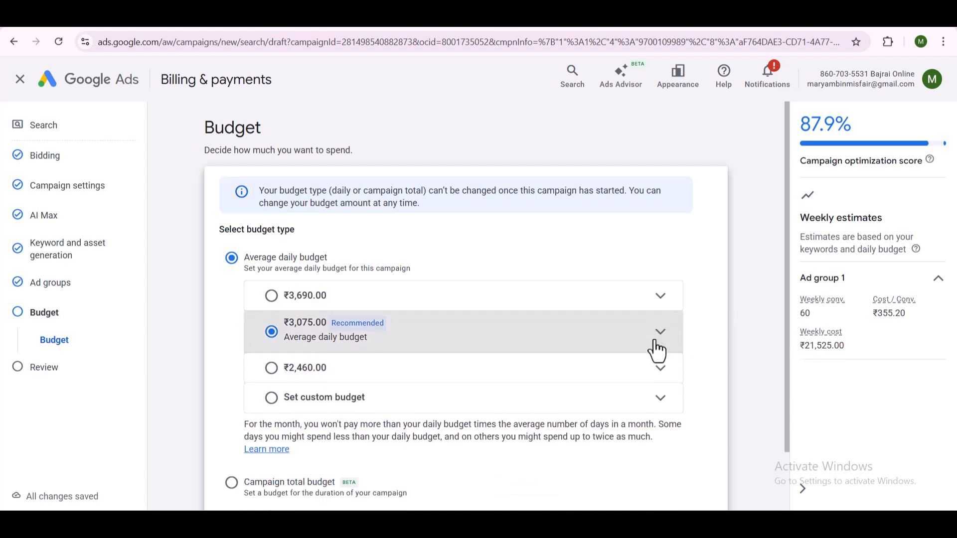
{"action": "left_click", "coordinate": [656, 351]}
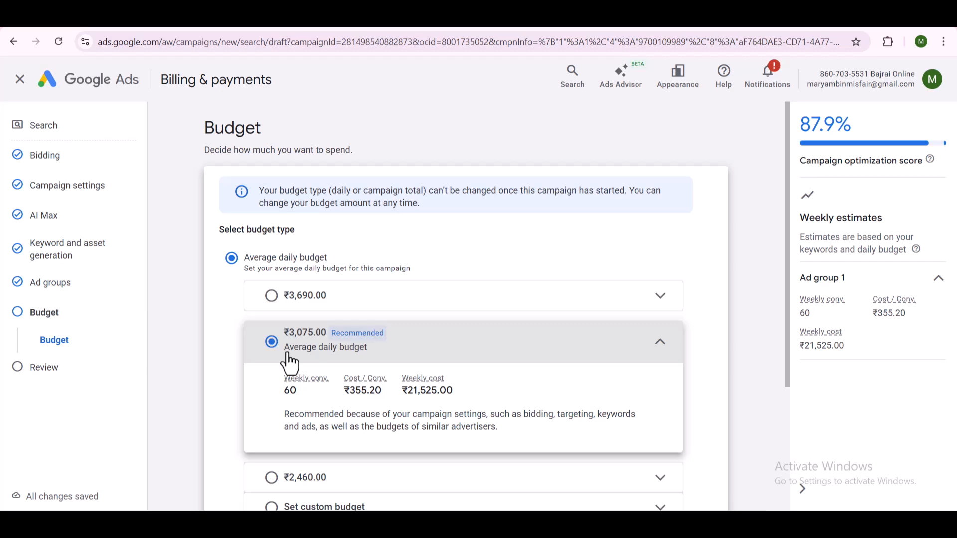
{"action": "scroll", "coordinate": [290, 362], "scroll_direction": "down", "scroll_amount": 2}
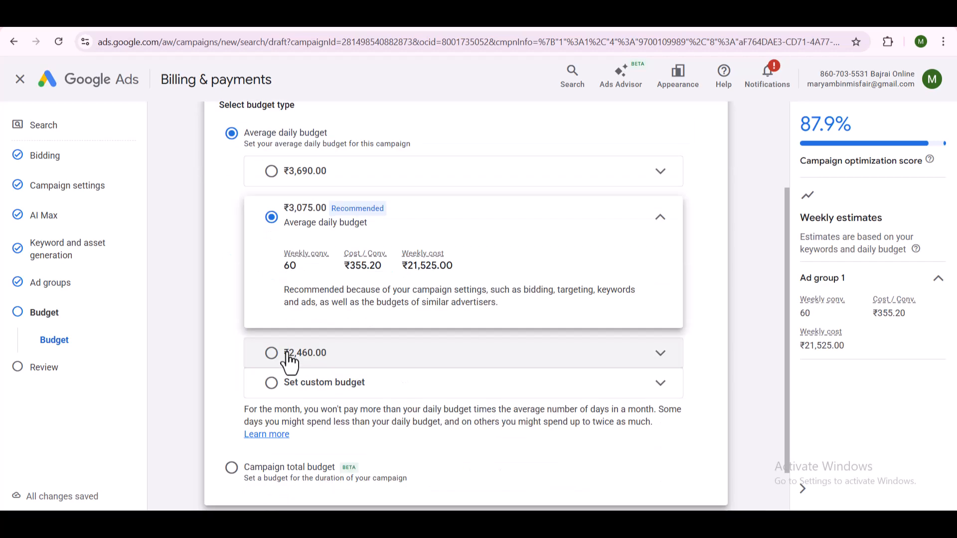
{"action": "left_click", "coordinate": [308, 394]}
{"action": "left_click", "coordinate": [306, 340]}
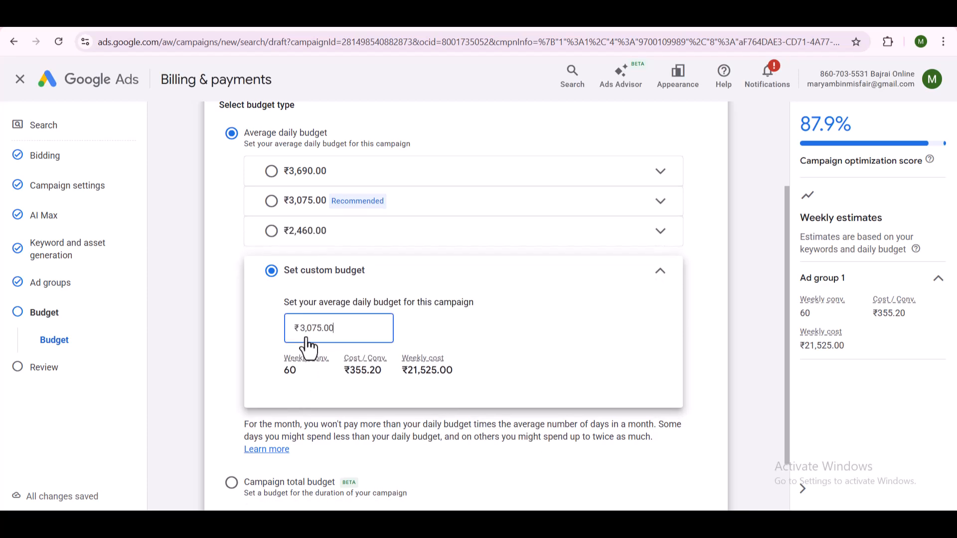
{"action": "double_click", "coordinate": [328, 327]}
{"action": "type", "text": "500"}
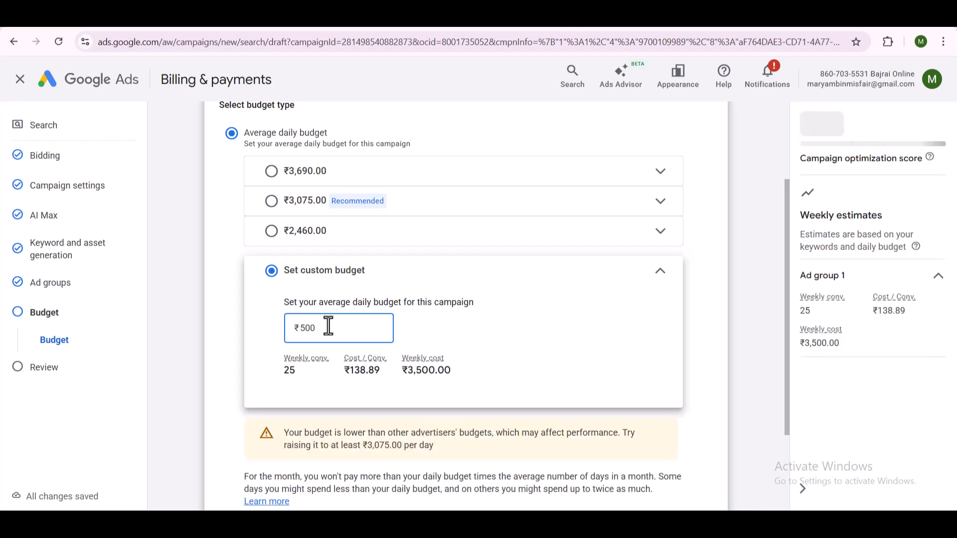
{"action": "mouse_move", "coordinate": [293, 374]}
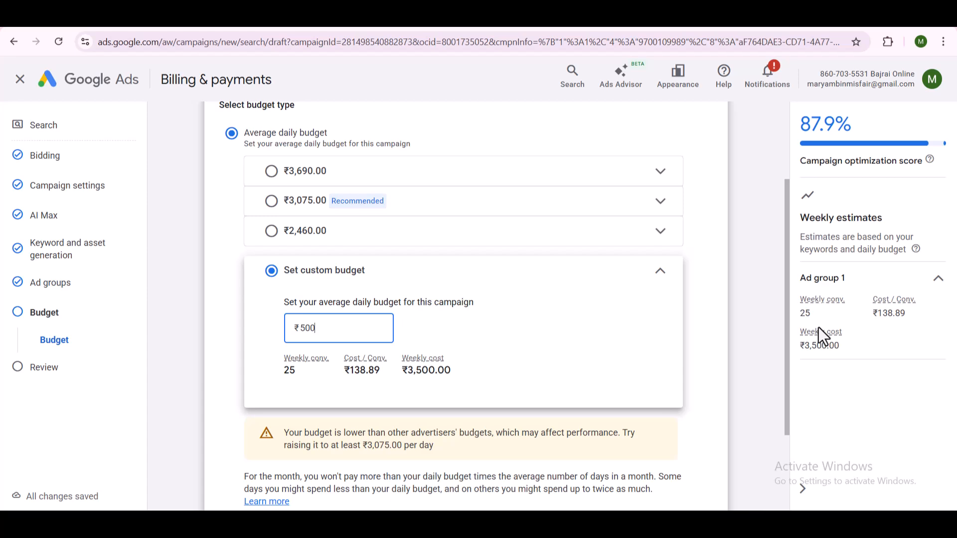
- Switch the budget type to Campaign total budget and back to Average daily budget
{"action": "scroll", "coordinate": [512, 363], "scroll_direction": "down", "scroll_amount": 2}
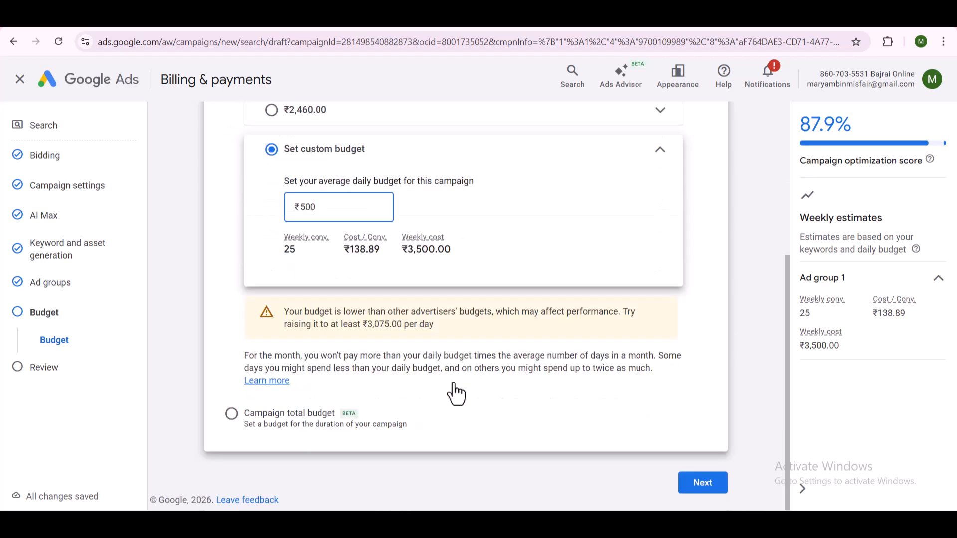
{"action": "left_click", "coordinate": [286, 412]}
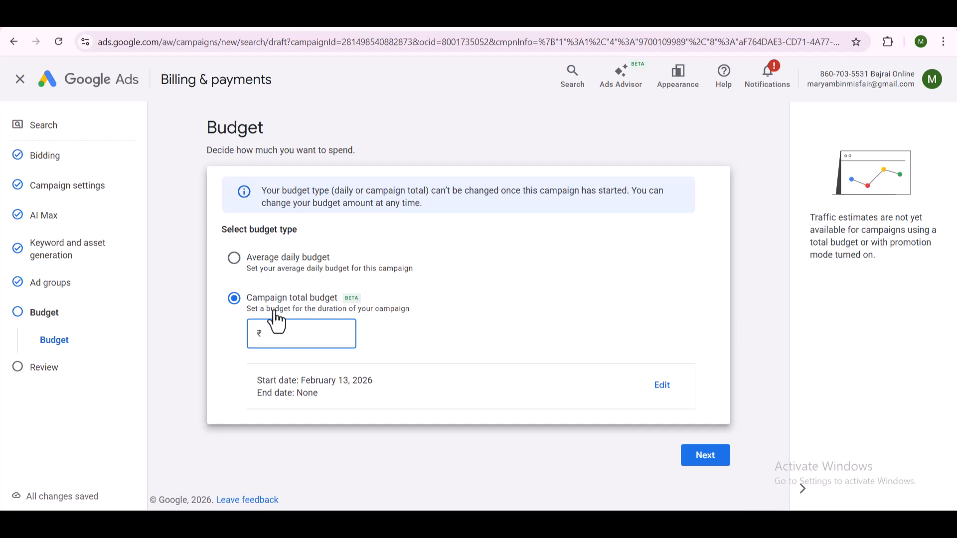
{"action": "left_click", "coordinate": [284, 272]}
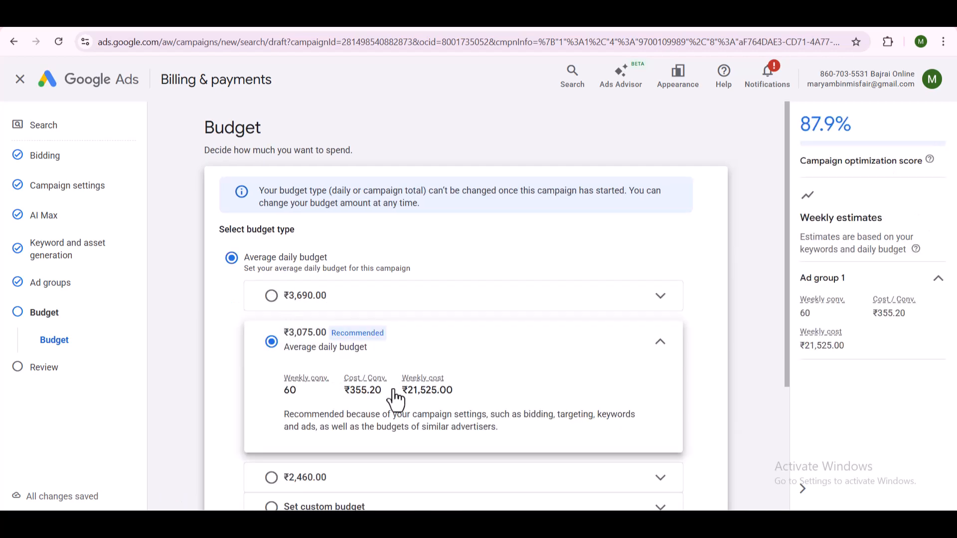
- Set a custom average daily budget of ₹500 and continue to the campaign review
{"action": "scroll", "coordinate": [396, 398], "scroll_direction": "down", "scroll_amount": 3}
{"action": "left_click", "coordinate": [303, 328]}
{"action": "left_click", "coordinate": [312, 275]}
{"action": "double_click", "coordinate": [309, 279]}
{"action": "key", "text": "BackSpace"}
{"action": "type", "text": "500"}
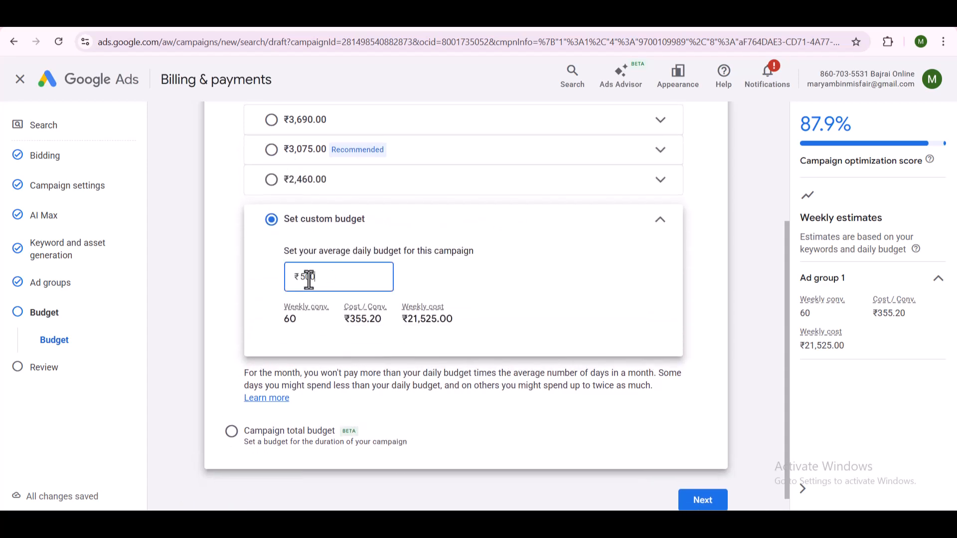
{"action": "scroll", "coordinate": [483, 407], "scroll_direction": "down", "scroll_amount": 2}
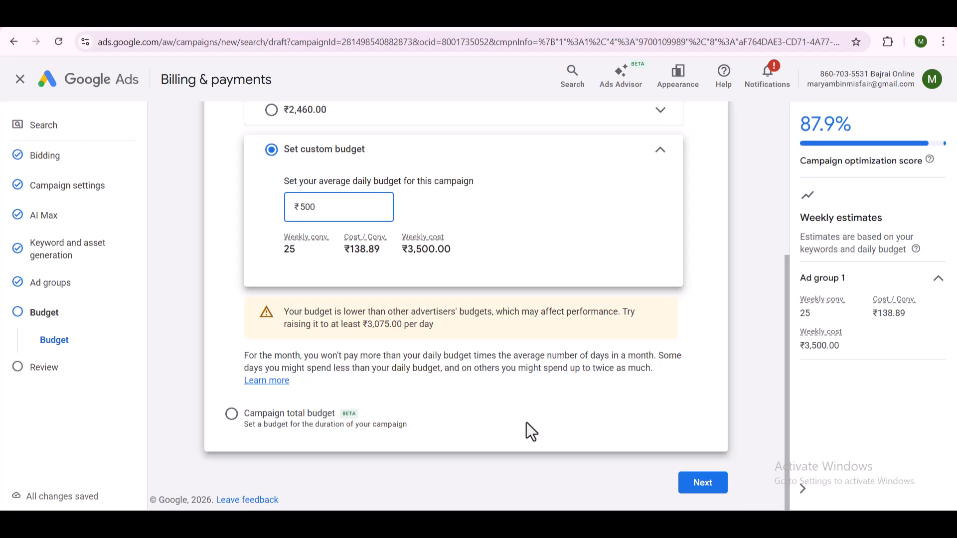
{"action": "left_click", "coordinate": [704, 493]}
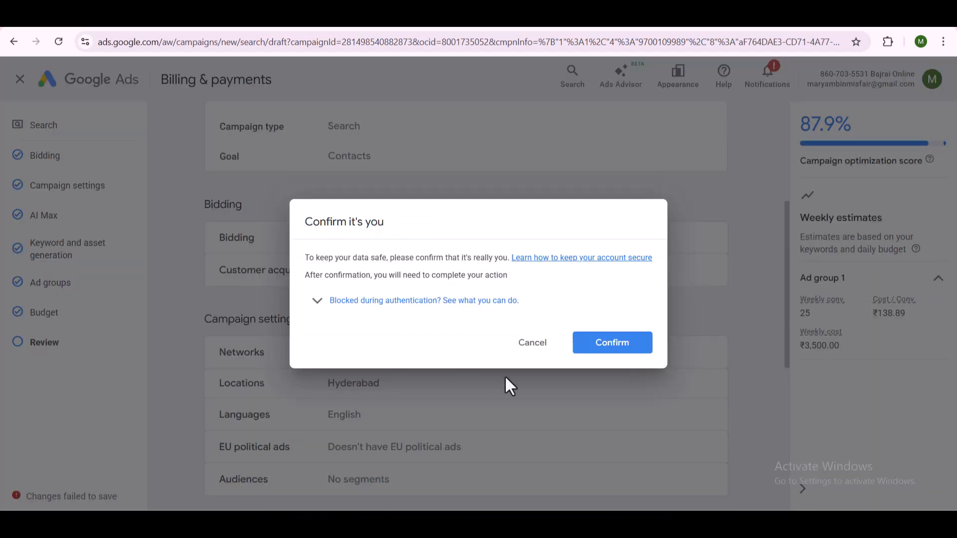
- Dismiss the identity confirmation and examine the review summary of recommendations, bidding, campaign settings, AI Max, ad groups and budget
{"action": "left_click", "coordinate": [539, 345]}
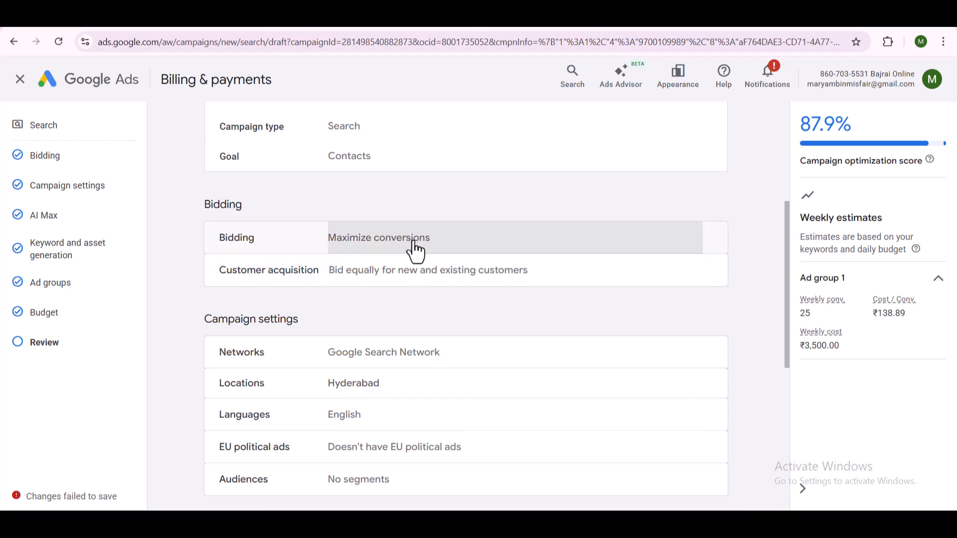
{"action": "scroll", "coordinate": [418, 254], "scroll_direction": "down", "scroll_amount": 5}
{"action": "scroll", "coordinate": [523, 416], "scroll_direction": "up", "scroll_amount": 7}
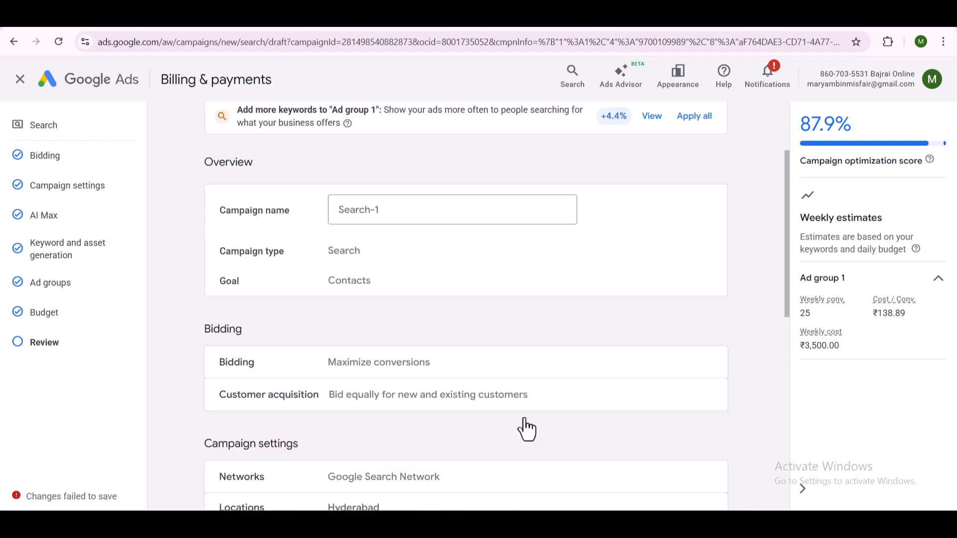
{"action": "scroll", "coordinate": [531, 406], "scroll_direction": "down", "scroll_amount": 4}
{"action": "scroll", "coordinate": [530, 406], "scroll_direction": "down", "scroll_amount": 6}
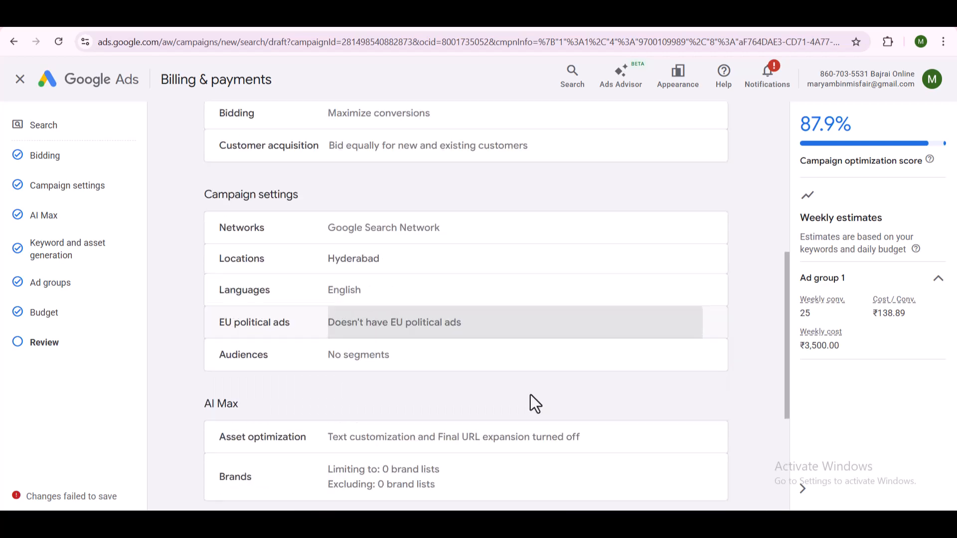
{"action": "scroll", "coordinate": [653, 455], "scroll_direction": "up", "scroll_amount": 8}
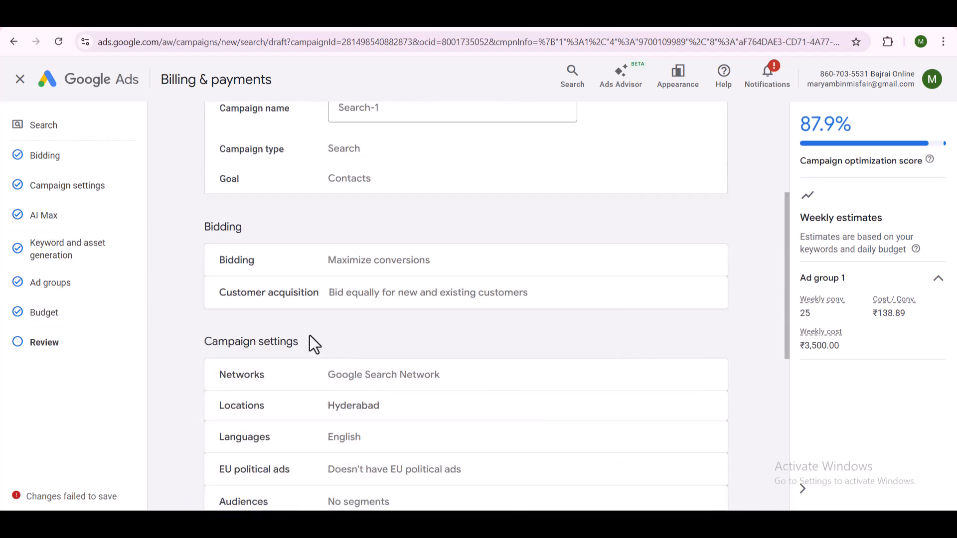
{"action": "scroll", "coordinate": [429, 388], "scroll_direction": "down", "scroll_amount": 8}
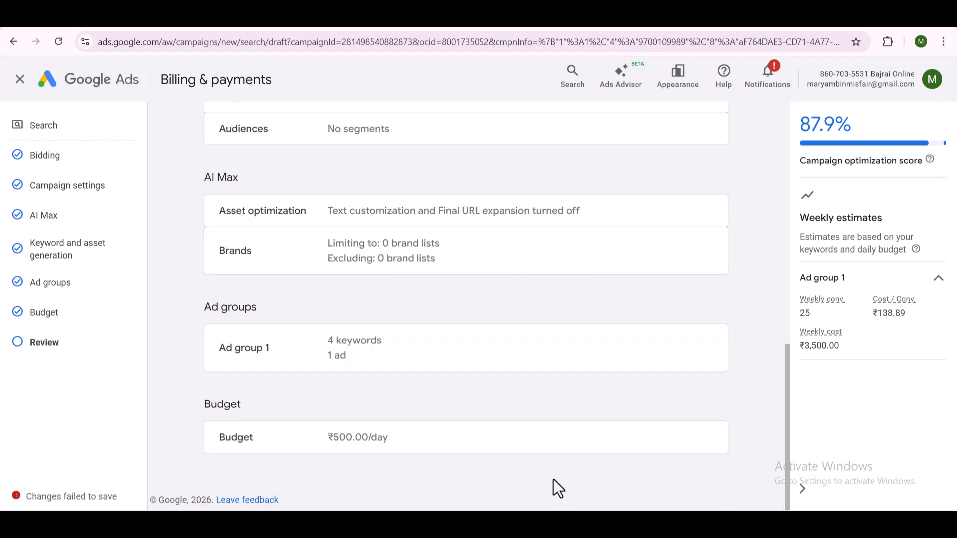
{"action": "scroll", "coordinate": [553, 479], "scroll_direction": "up", "scroll_amount": 12}
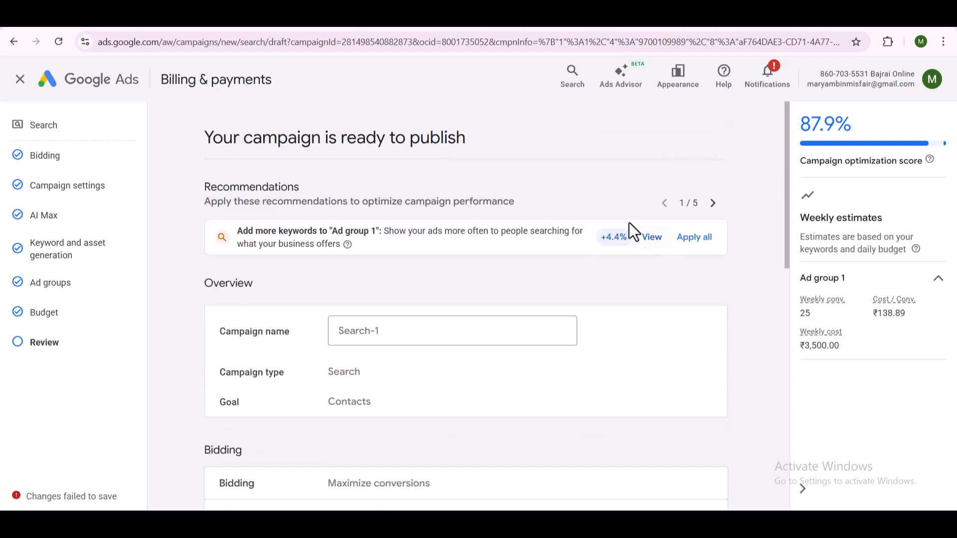